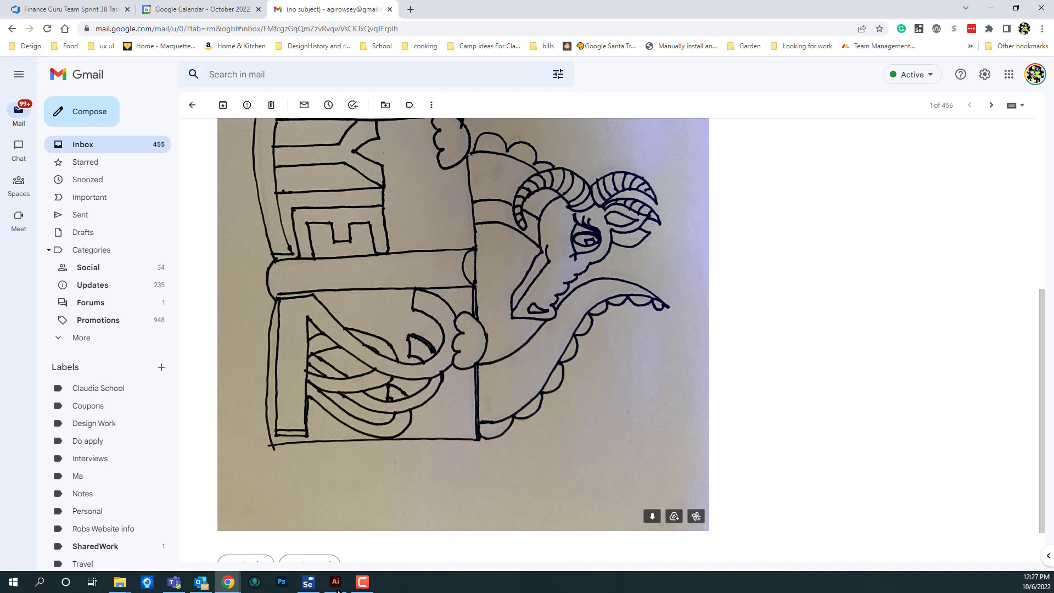
Switch to Adobe Illustrator and paste the copied dragon sketch photo into the blank document.
click(342, 585)
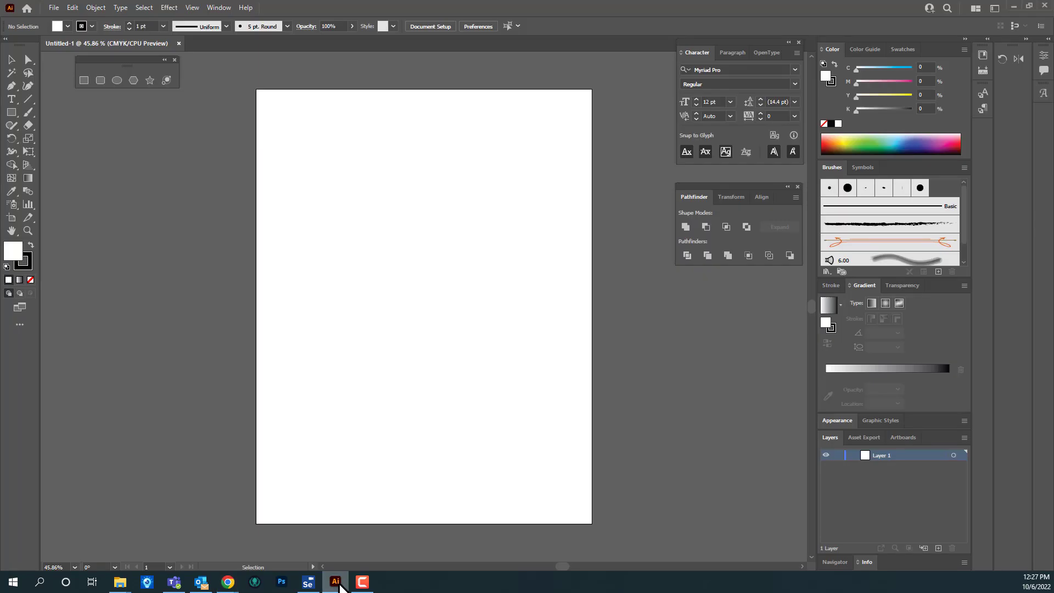
right_click(426, 238)
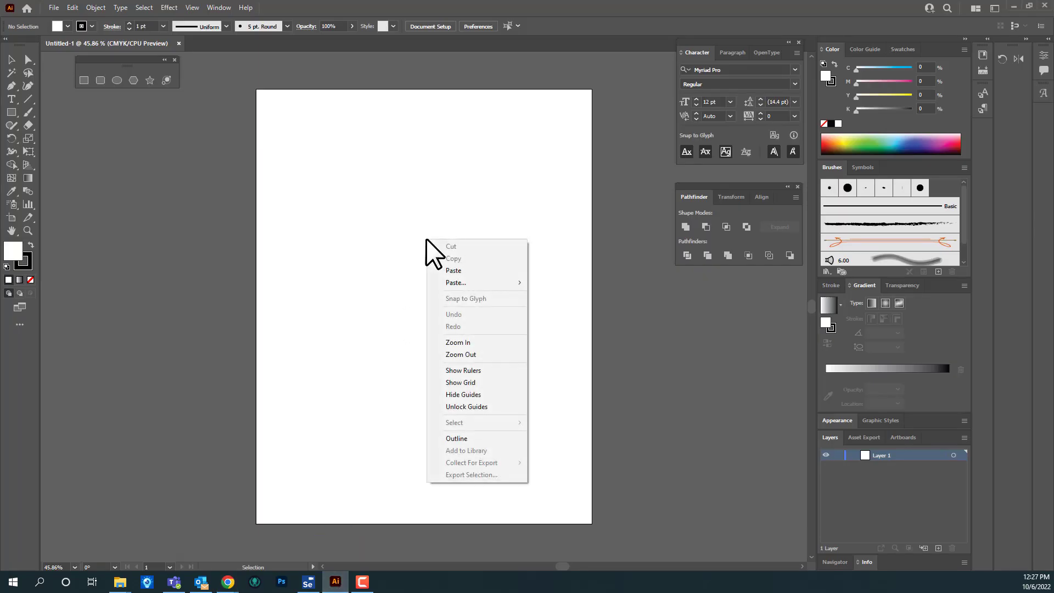
click(449, 270)
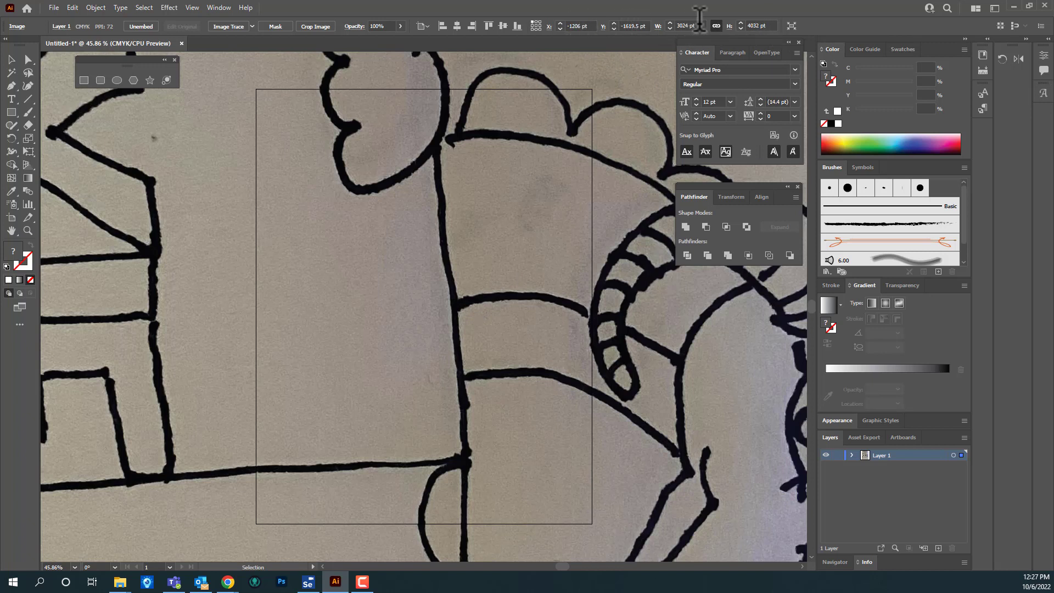
Set the pasted photo's width to 3 in with its proportions constrained.
drag(688, 25, 673, 25)
text(3 in)
key(Tab)
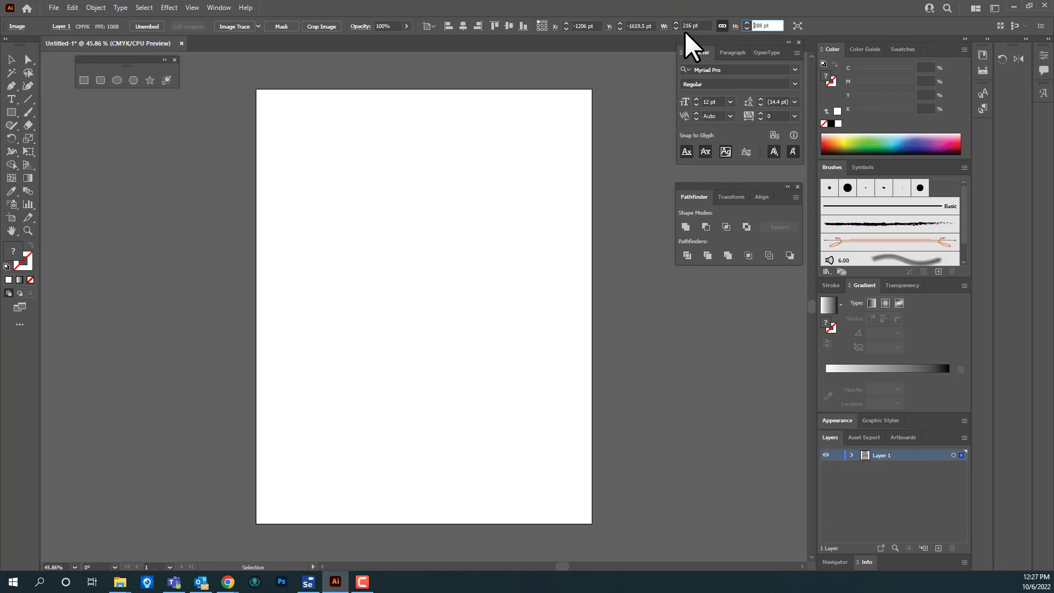
Move the resized photo from outside the page onto the artboard.
click(621, 279)
key(ctrl+minus)
key(ctrl+minus)
key(ctrl+minus)
key(ctrl+minus)
key(ctrl+minus)
key(ctrl+minus)
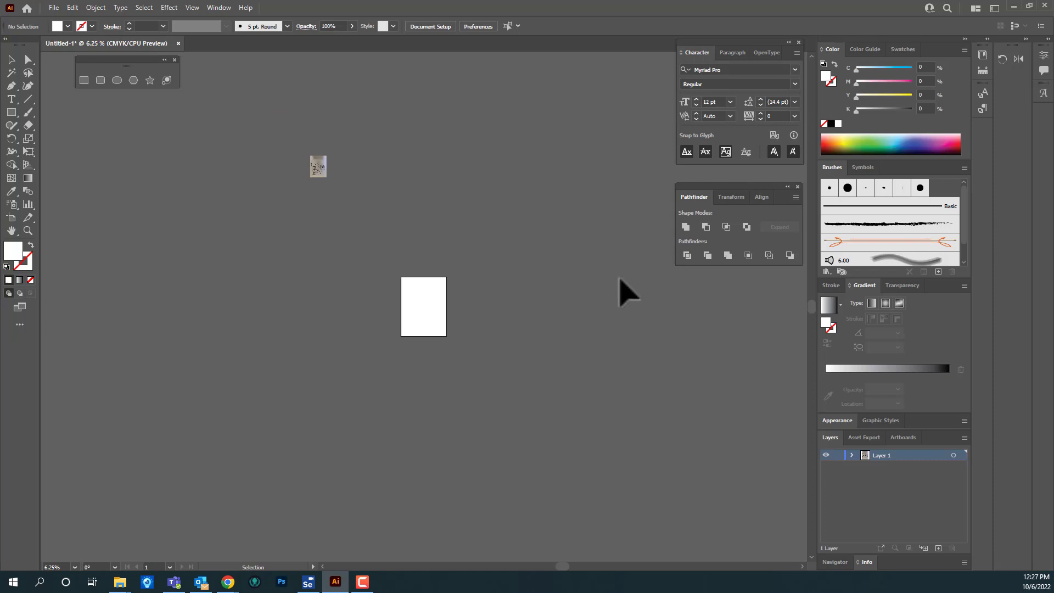
drag(321, 167, 423, 301)
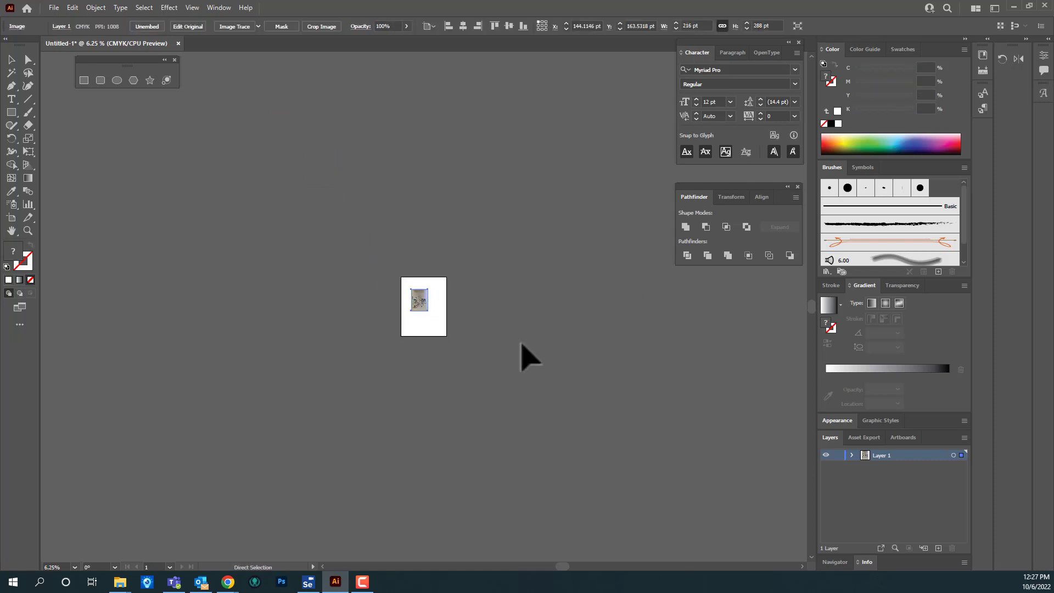
Rotate the photo 90 degrees counterclockwise so the dragon stands upright above the book.
key(ctrl+plus)
key(ctrl+plus)
key(ctrl+plus)
key(ctrl+plus)
key(ctrl+plus)
key(ctrl+plus)
key(ctrl+plus)
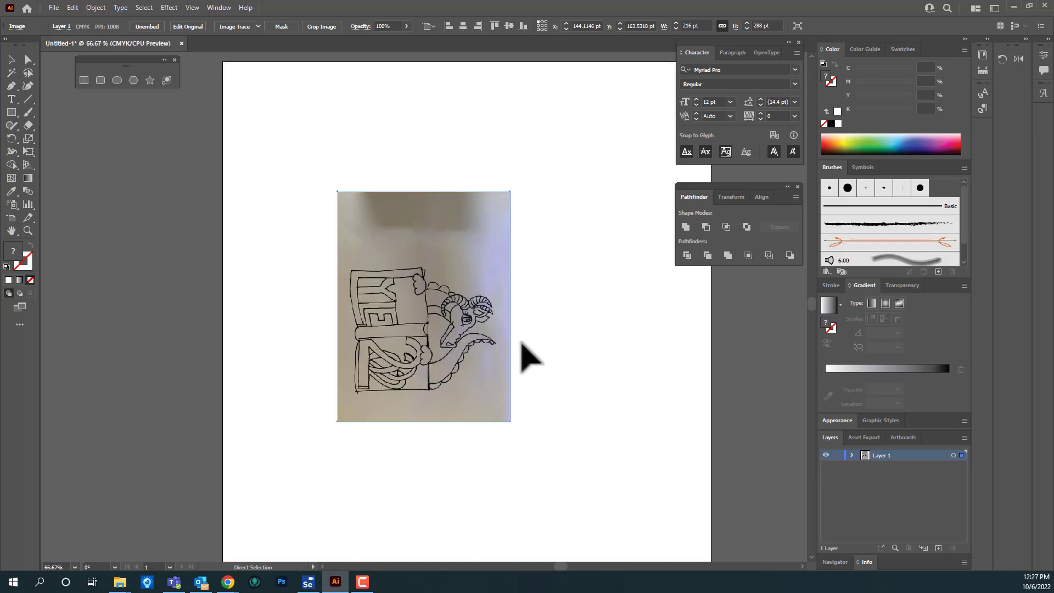
key(ctrl+plus)
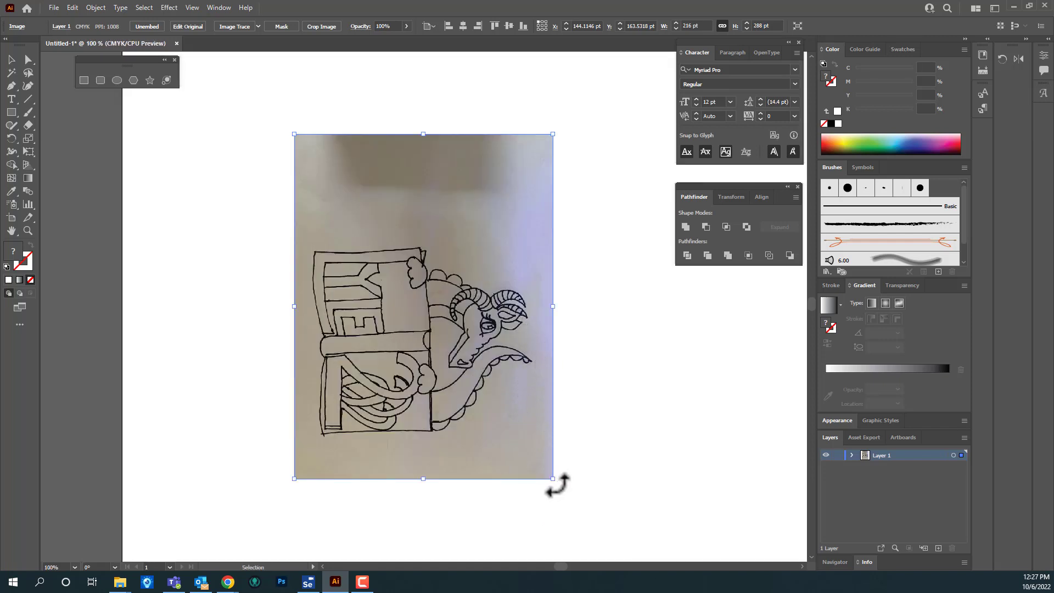
drag(557, 485, 594, 199)
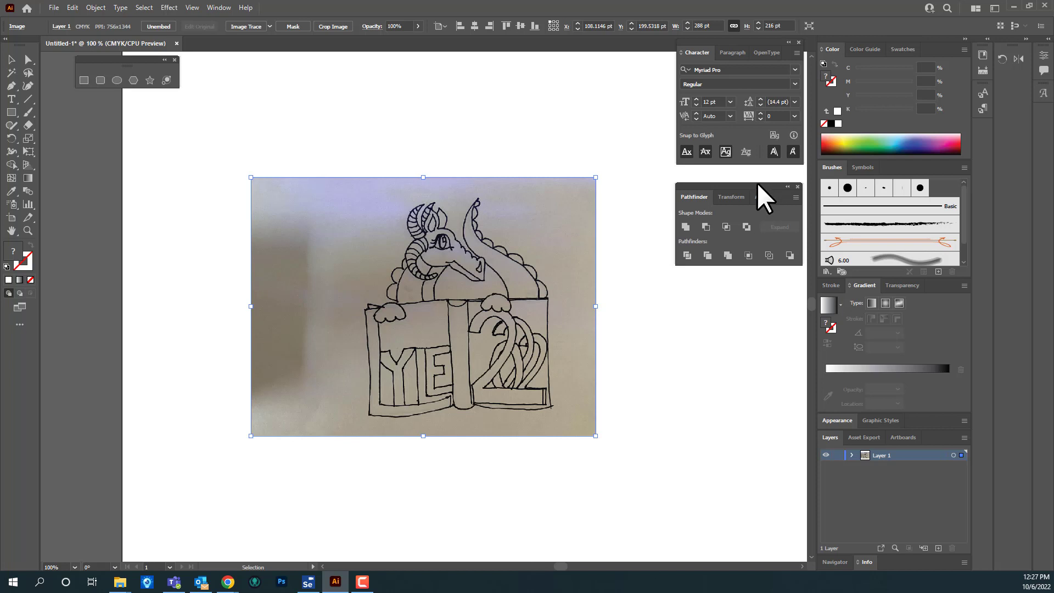
Move the photo to the artboard's upper-left corner and enlarge it proportionally to about 471 by 353 pt.
drag(337, 302, 216, 183)
scroll(244, 258, up, 5)
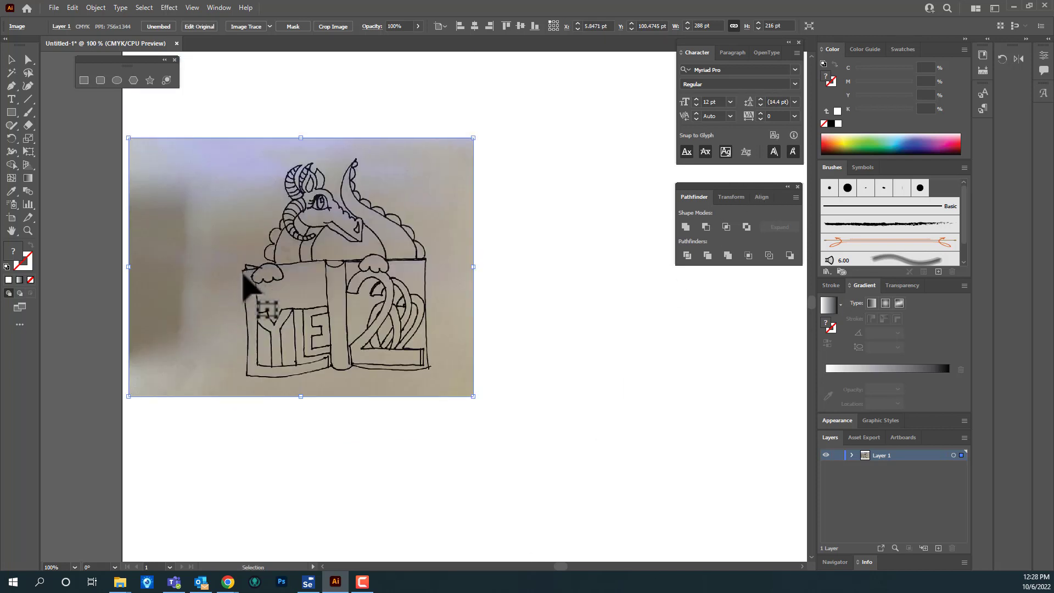
drag(234, 311, 234, 225)
scroll(244, 258, up, 4)
drag(472, 380, 701, 538)
scroll(714, 529, down, 2)
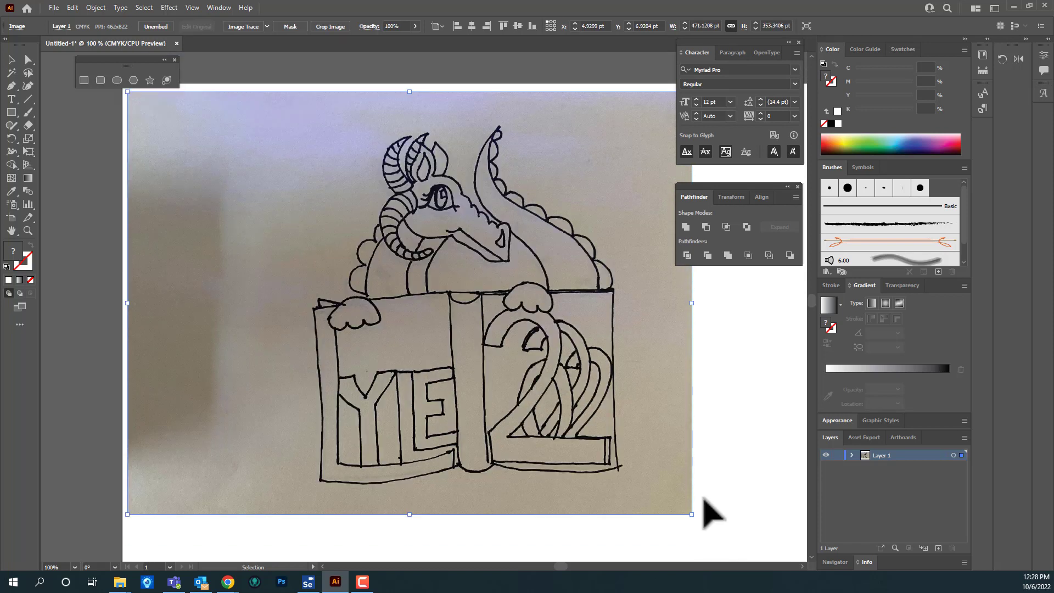
click(741, 434)
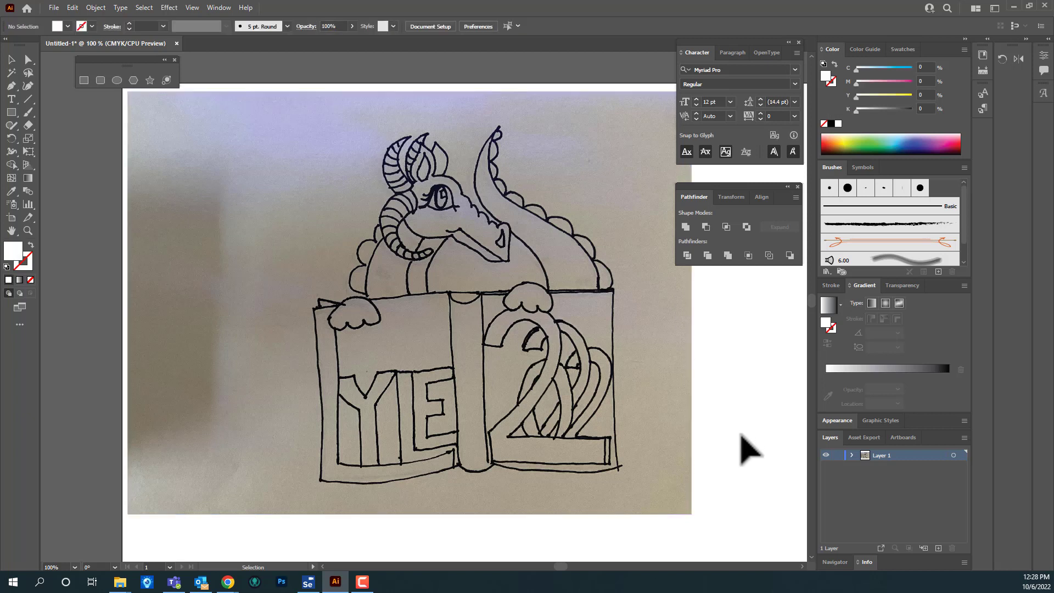
Image Trace the dragon photo and try the Line Art preset on it.
click(311, 305)
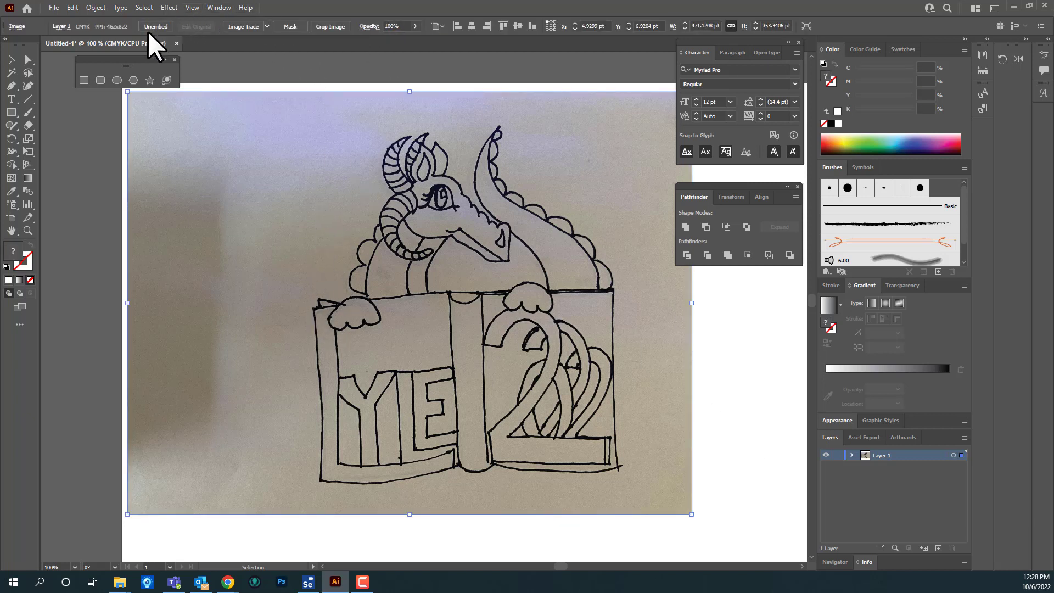
click(246, 26)
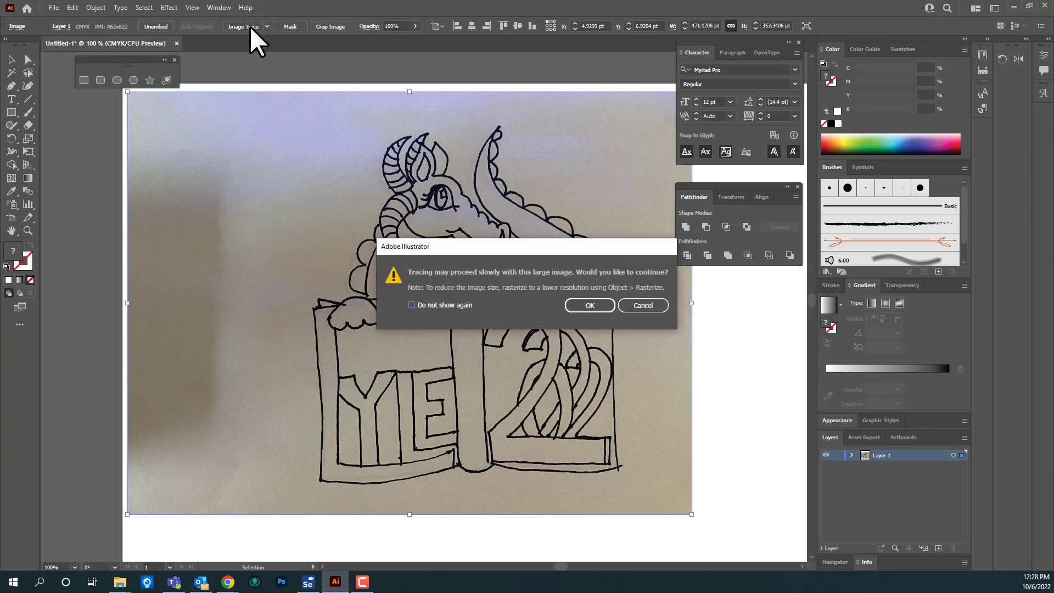
click(590, 305)
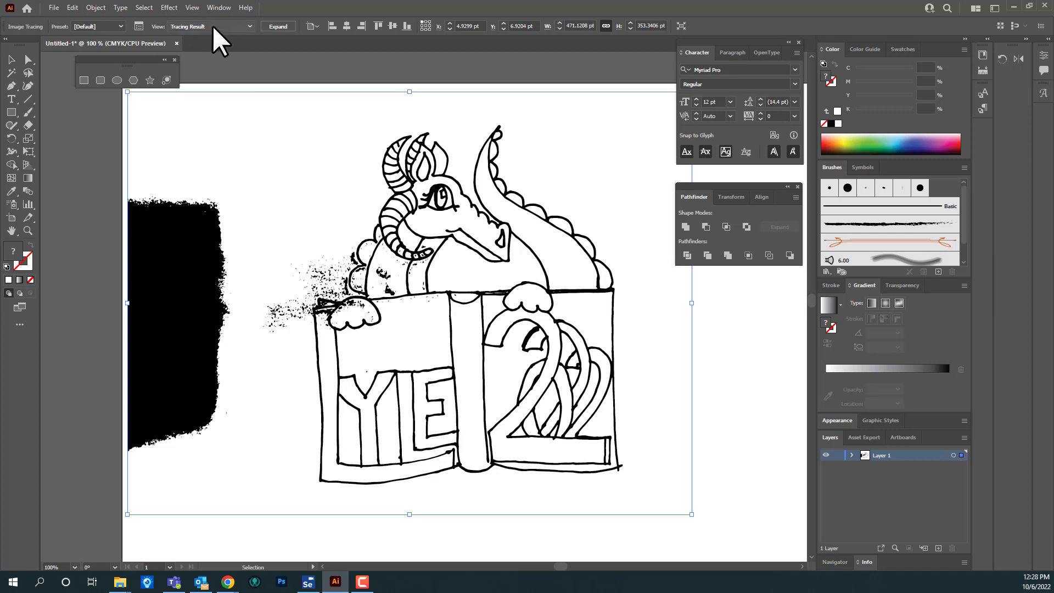
click(119, 26)
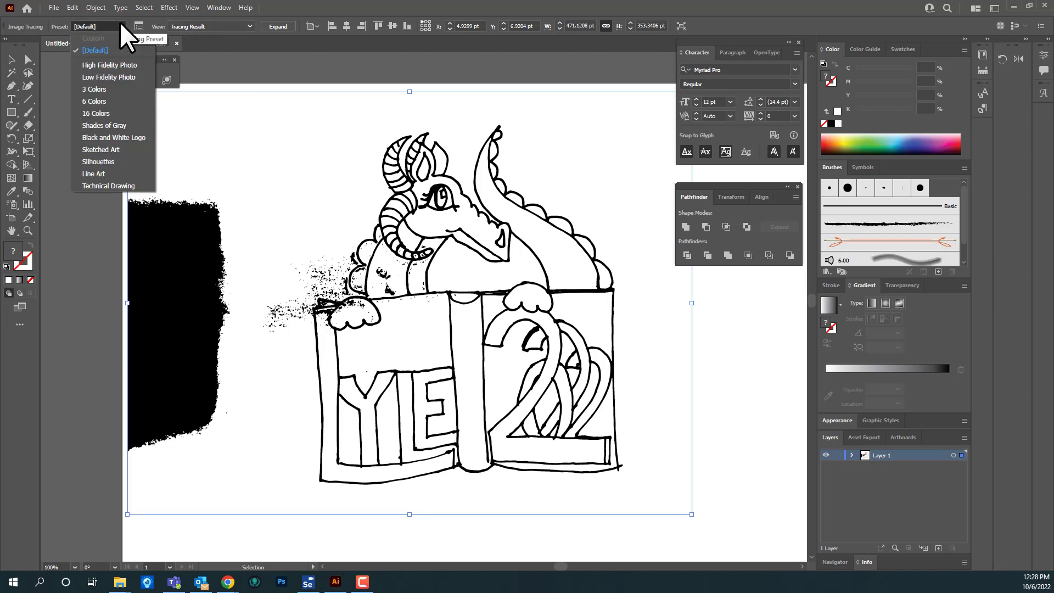
click(113, 177)
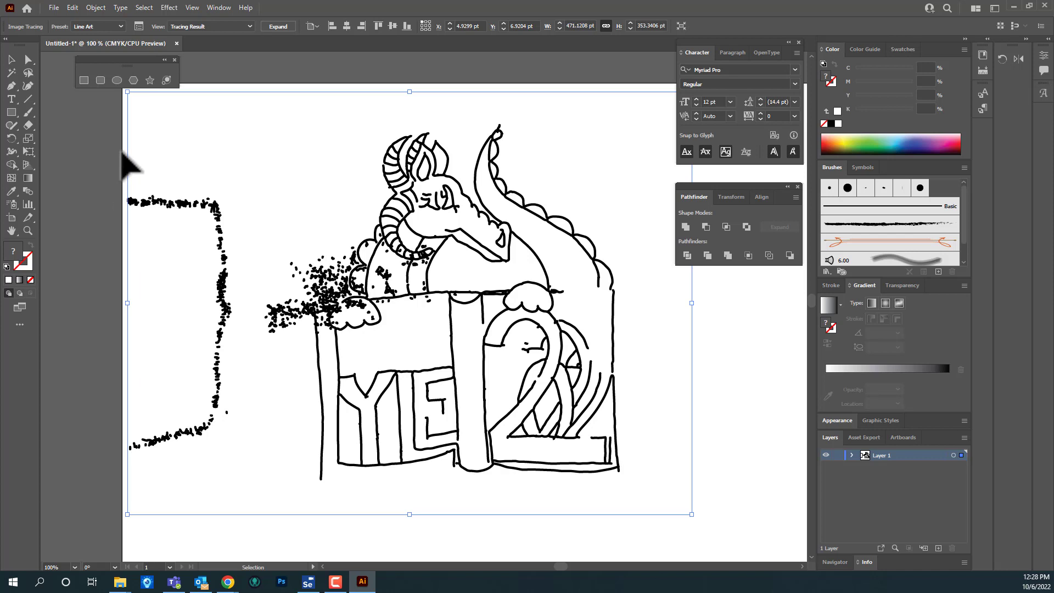
Switch the tracing preset to Black and White Logo and expand the tracing into editable paths.
click(121, 26)
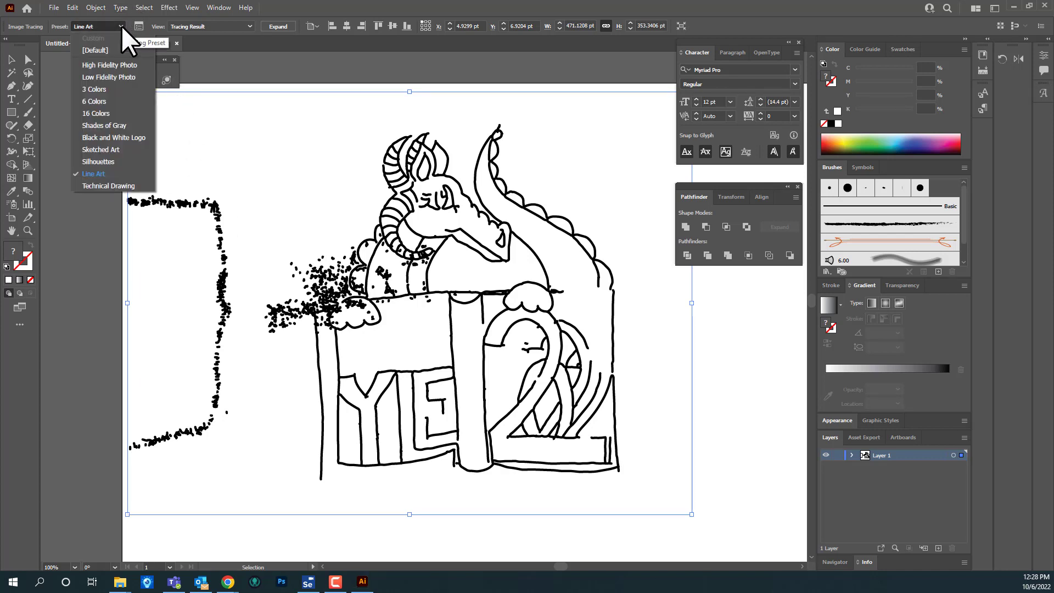
click(115, 137)
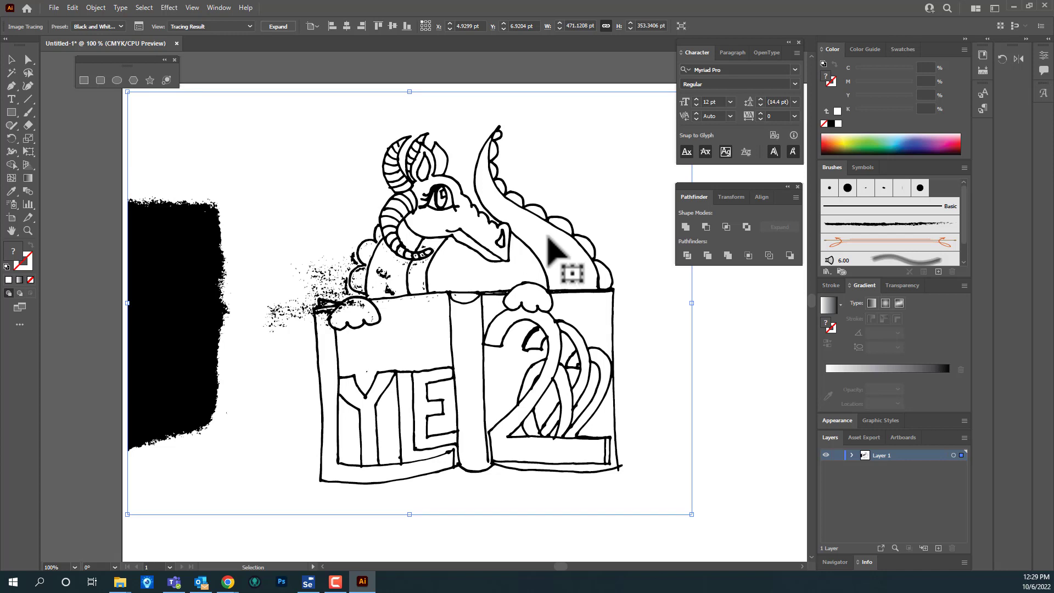
click(277, 27)
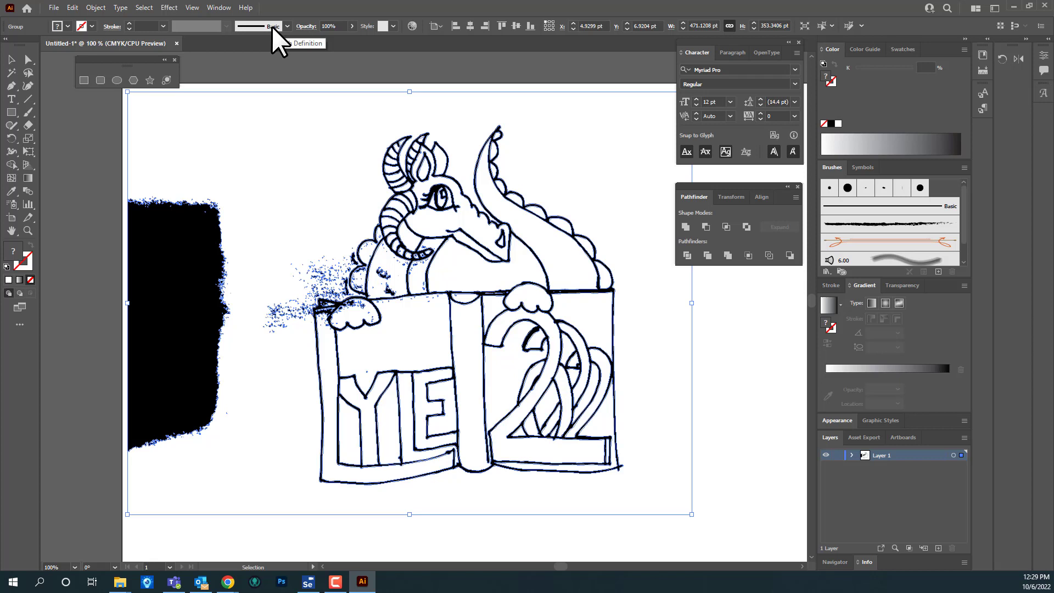
Delete the large solid black shadow shape beside the drawing using the Direct Selection tool.
click(29, 58)
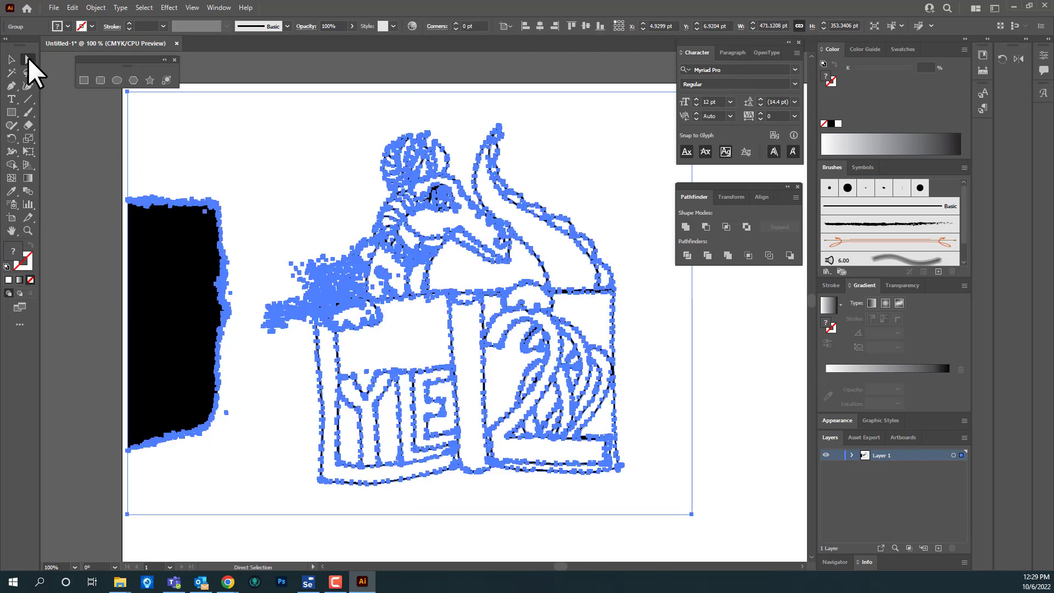
click(776, 442)
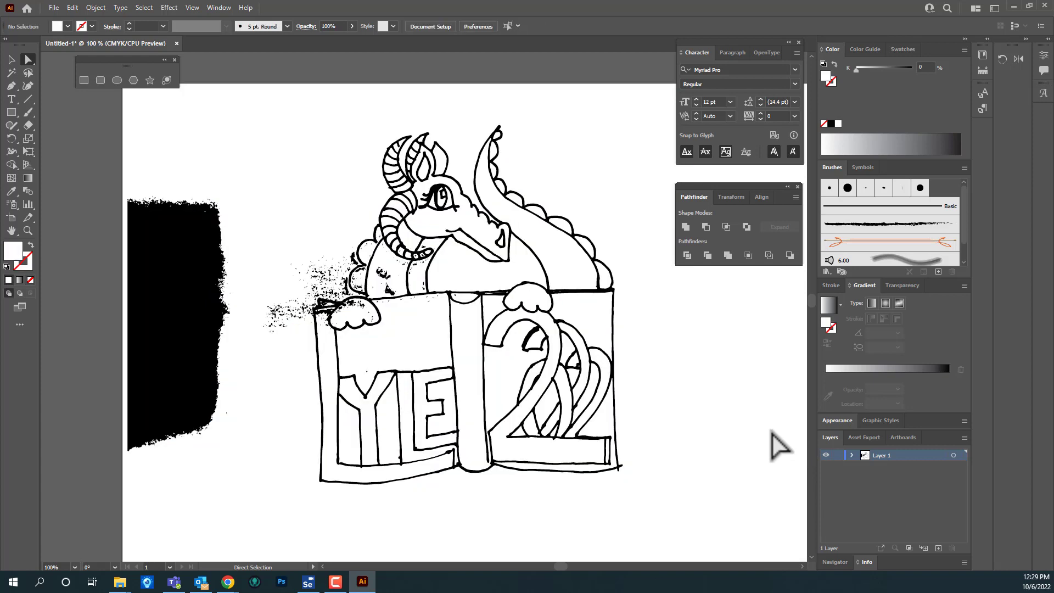
click(172, 314)
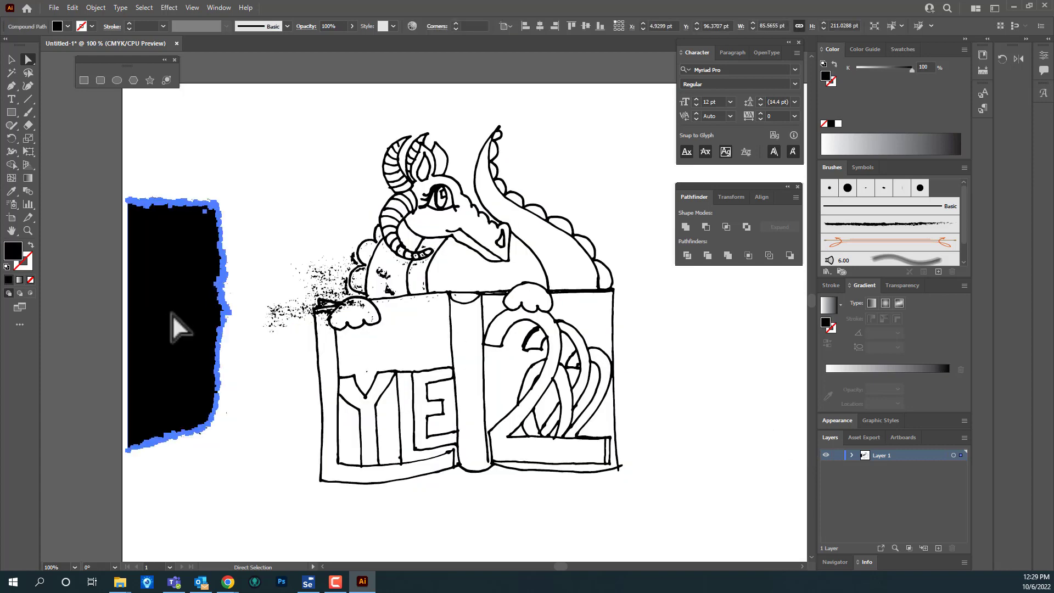
key(Delete)
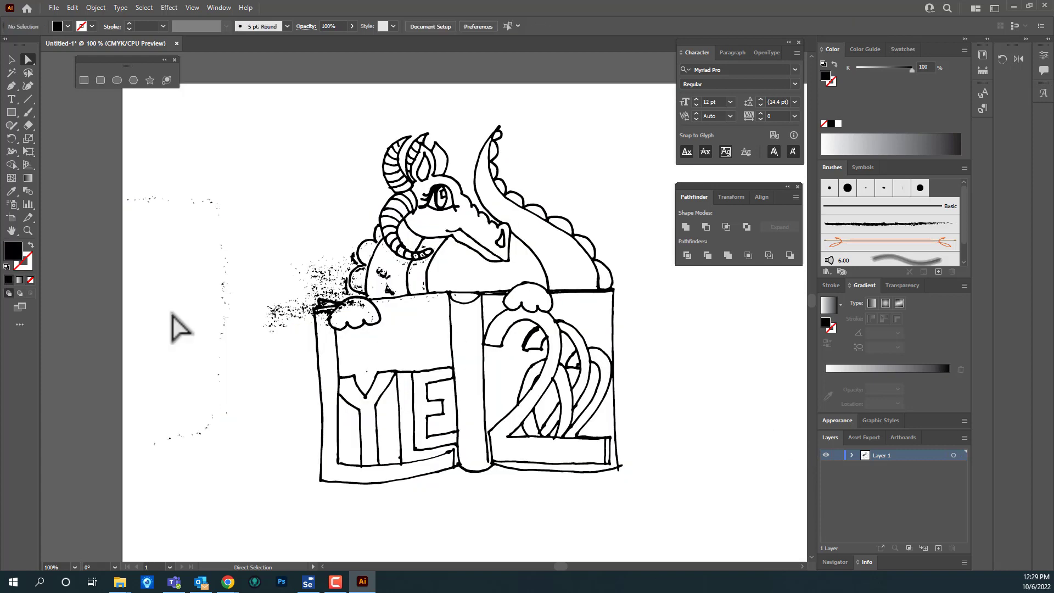
Delete the leftover specks outlining the removed shadow shape and clear the selection.
mouse_move(96, 178)
mouse_down()
mouse_move(228, 227)
mouse_move(237, 362)
mouse_move(225, 476)
mouse_move(235, 486)
mouse_up()
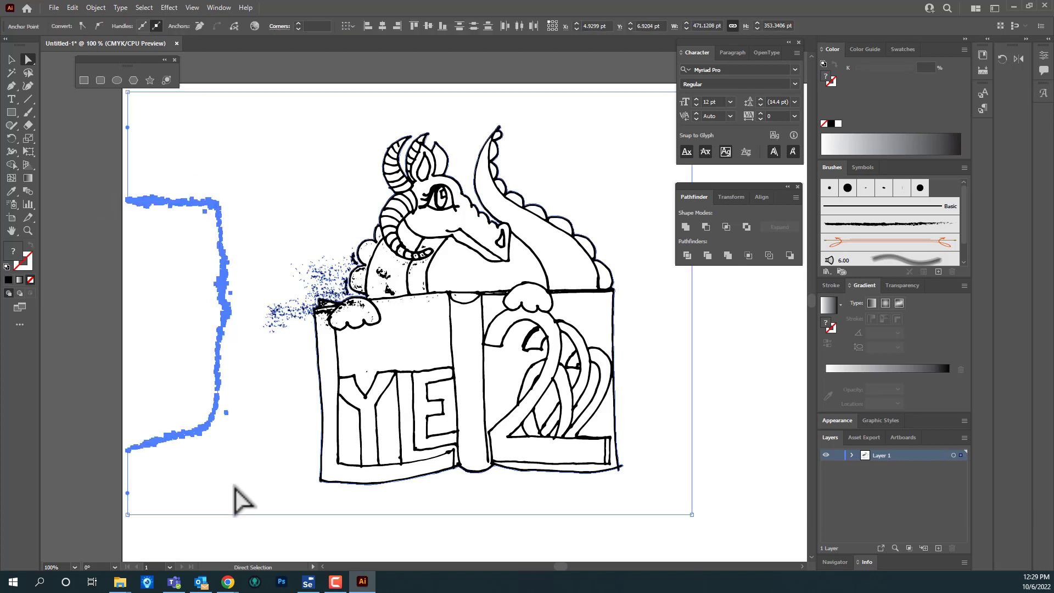
key(Delete)
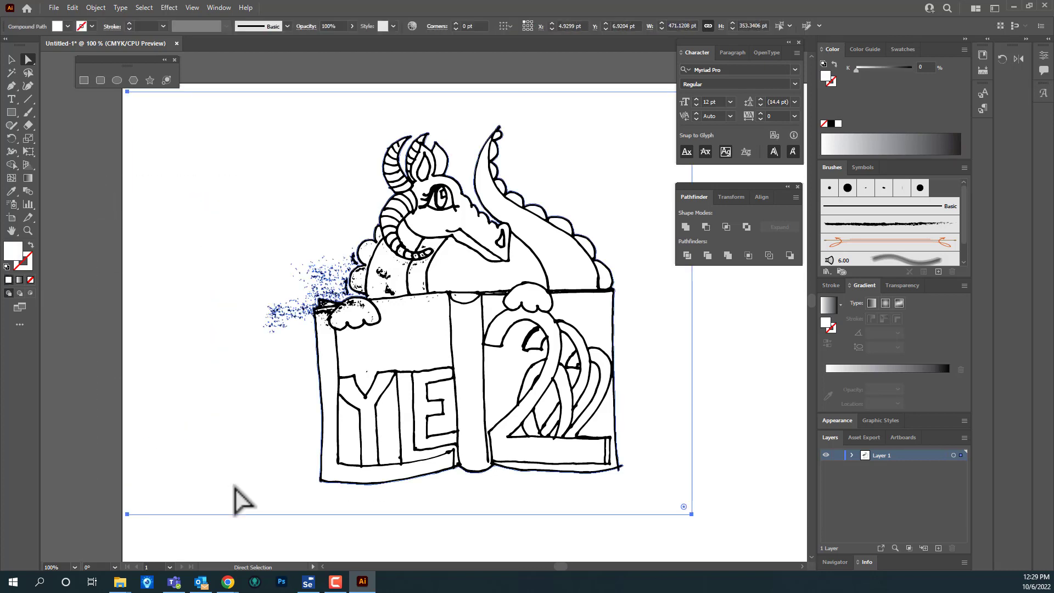
click(666, 552)
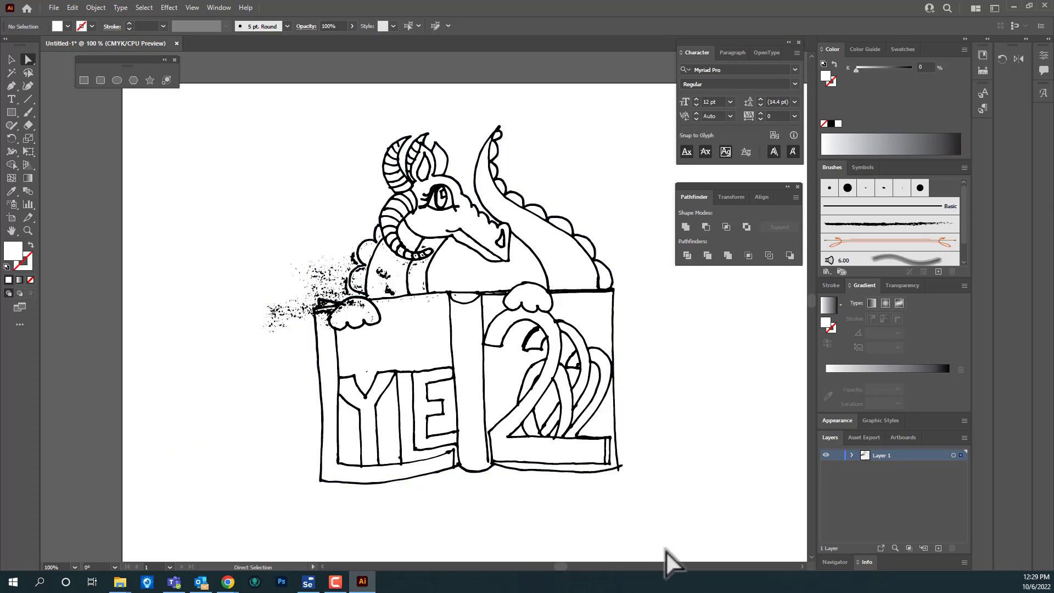
Delete the cluster of stray specks just left of the book's upper-left corner.
click(283, 312)
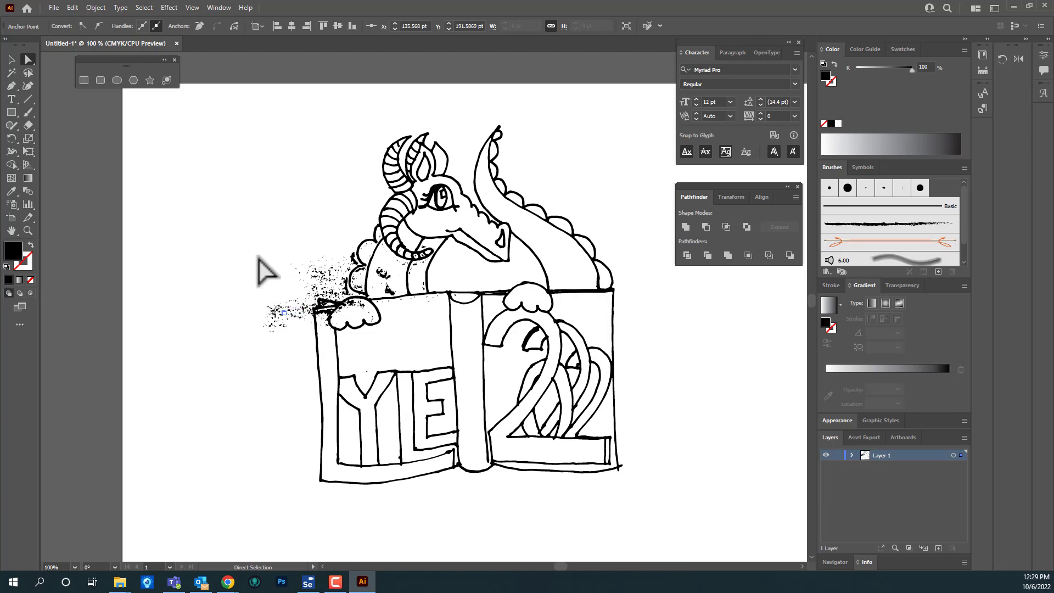
mouse_move(258, 257)
mouse_down()
mouse_move(285, 327)
mouse_move(310, 338)
mouse_up()
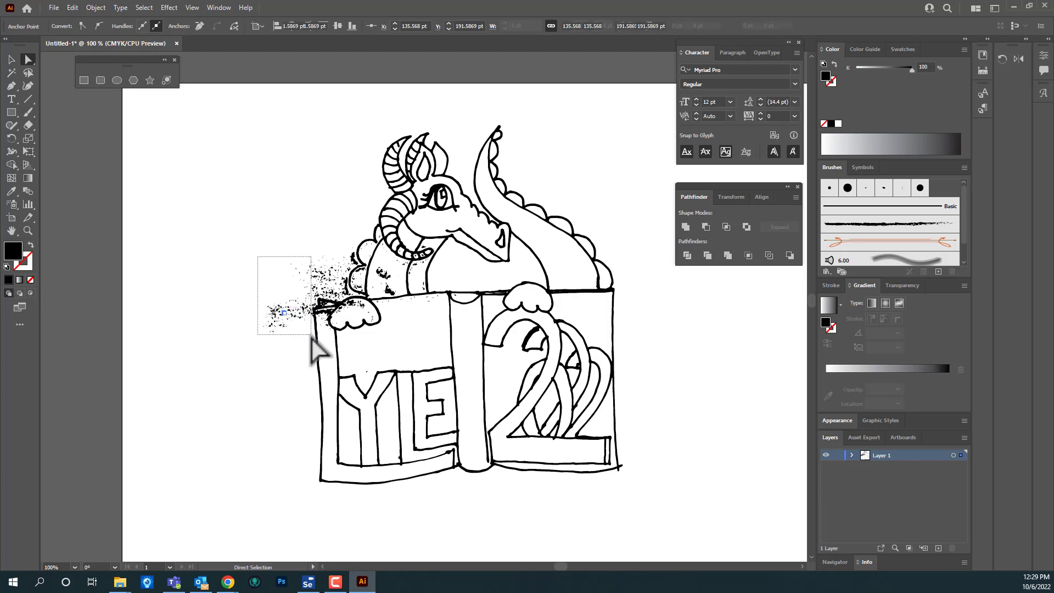
click(245, 306)
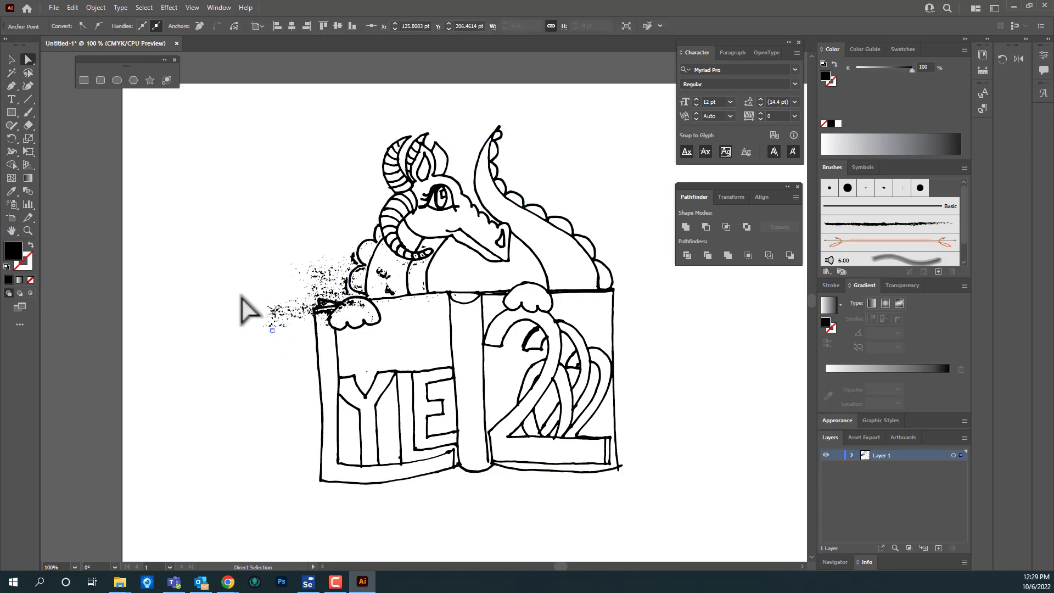
drag(240, 276, 303, 343)
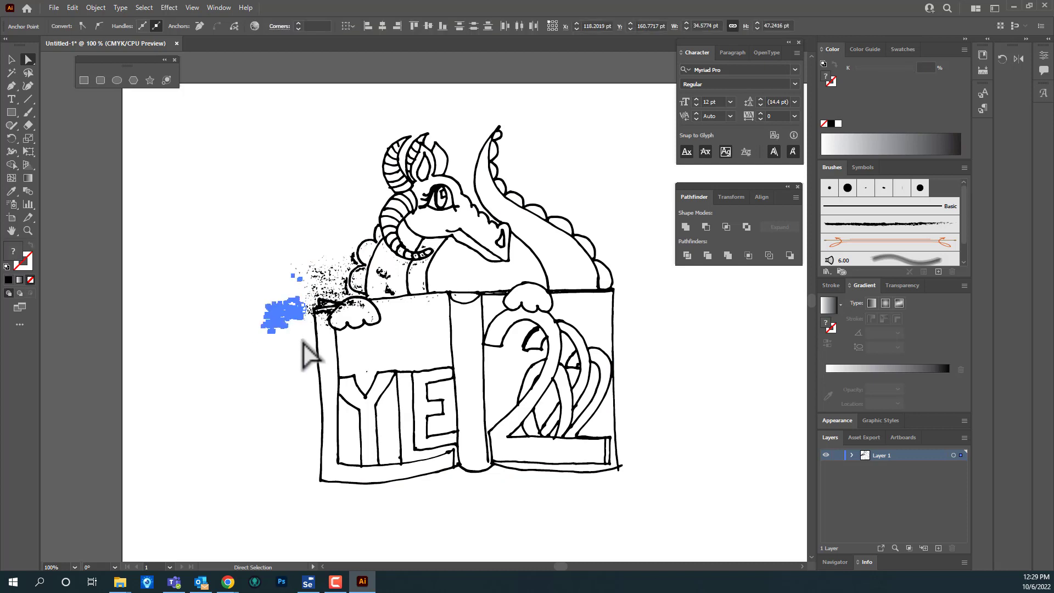
key(Delete)
Delete the patch of specks above the book's upper-left corner, beside the dragon's back scales, and clear the selection.
drag(295, 240, 347, 281)
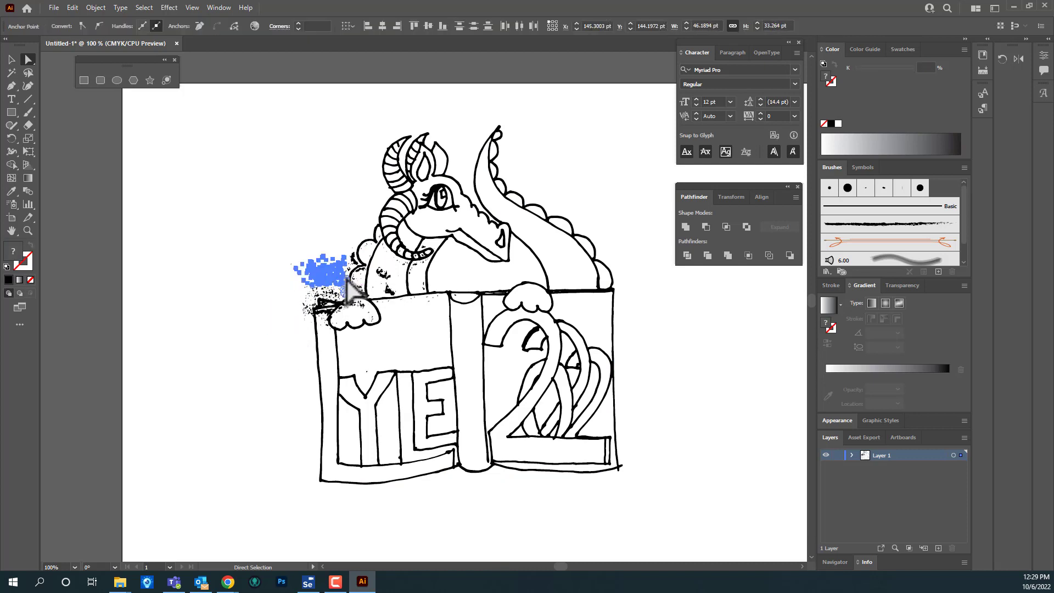
key(Delete)
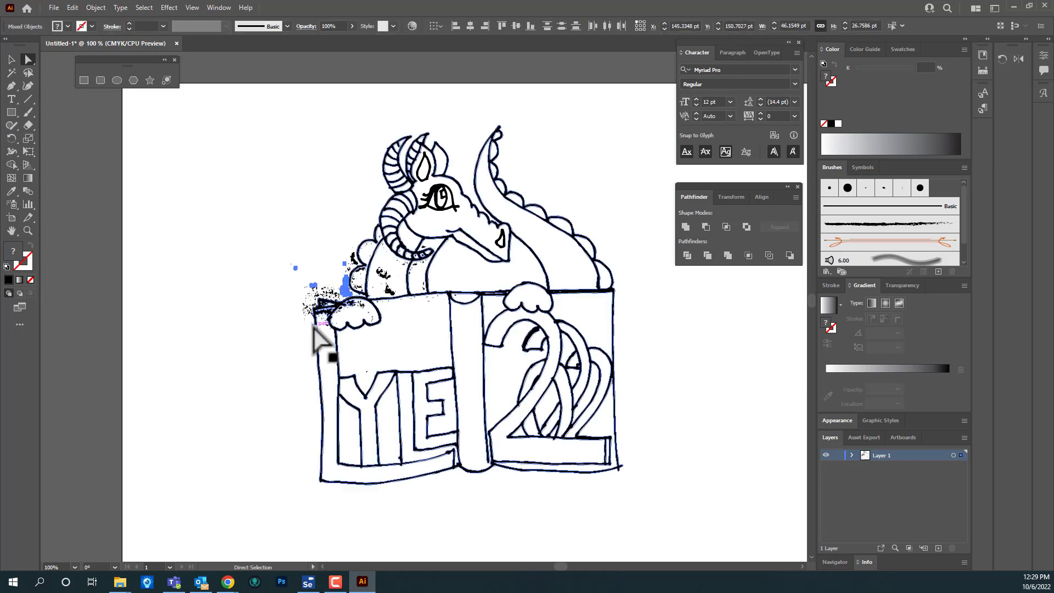
key(v)
scroll(319, 340, up, 4)
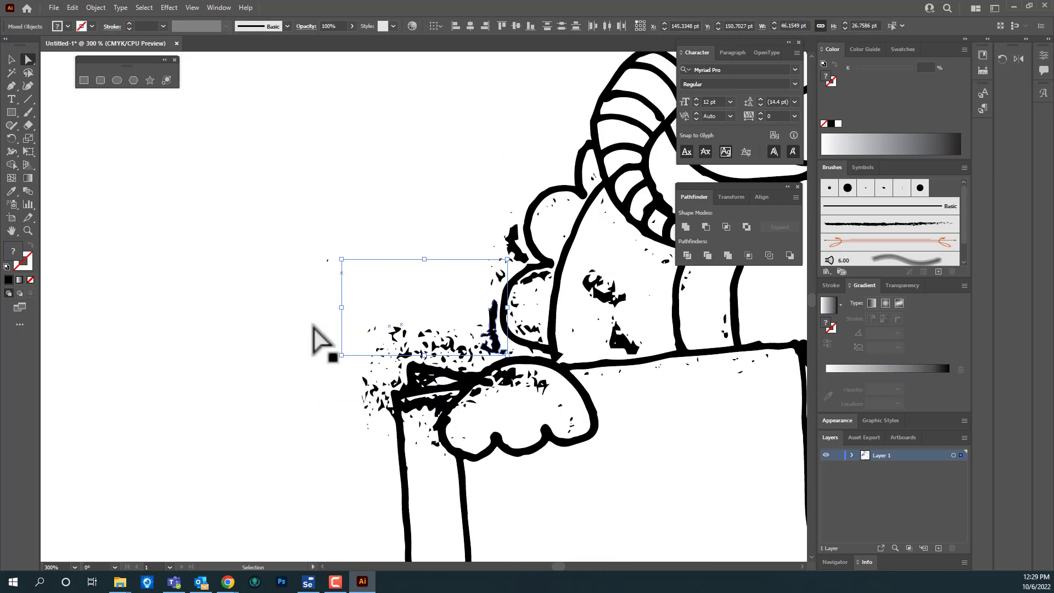
key(a)
click(347, 278)
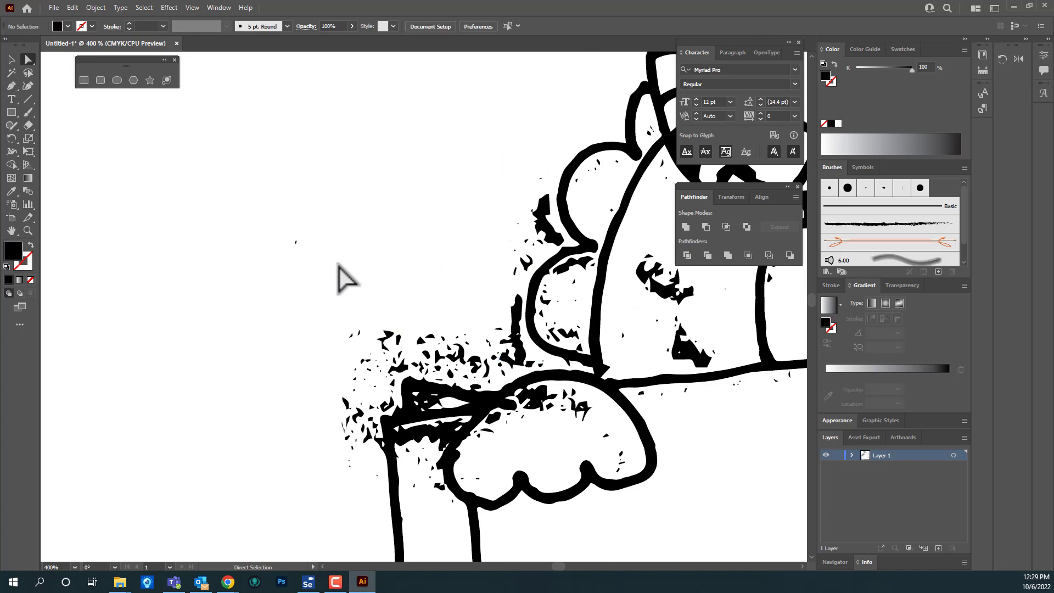
Delete the specks above the book's upper-left corner and the marks just outside the dragon's lower back scales.
drag(324, 354, 490, 373)
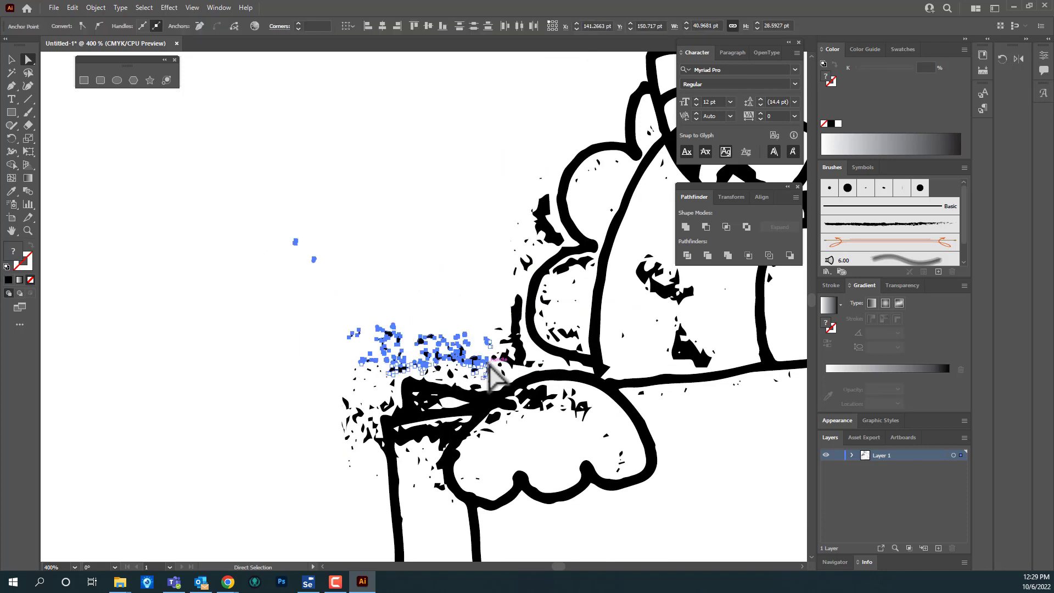
key(Delete)
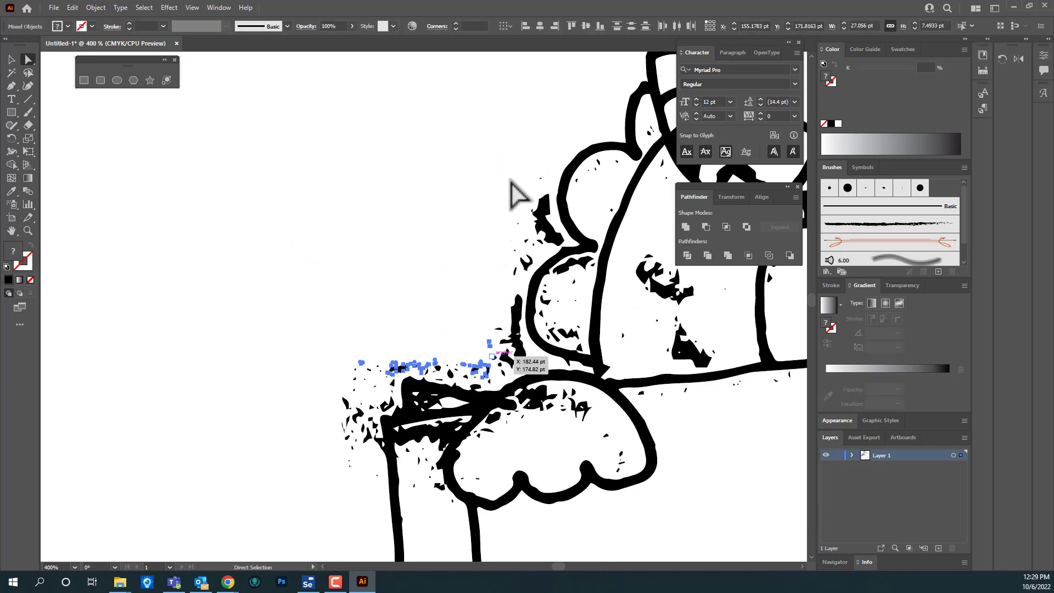
drag(511, 179, 549, 233)
key(Delete)
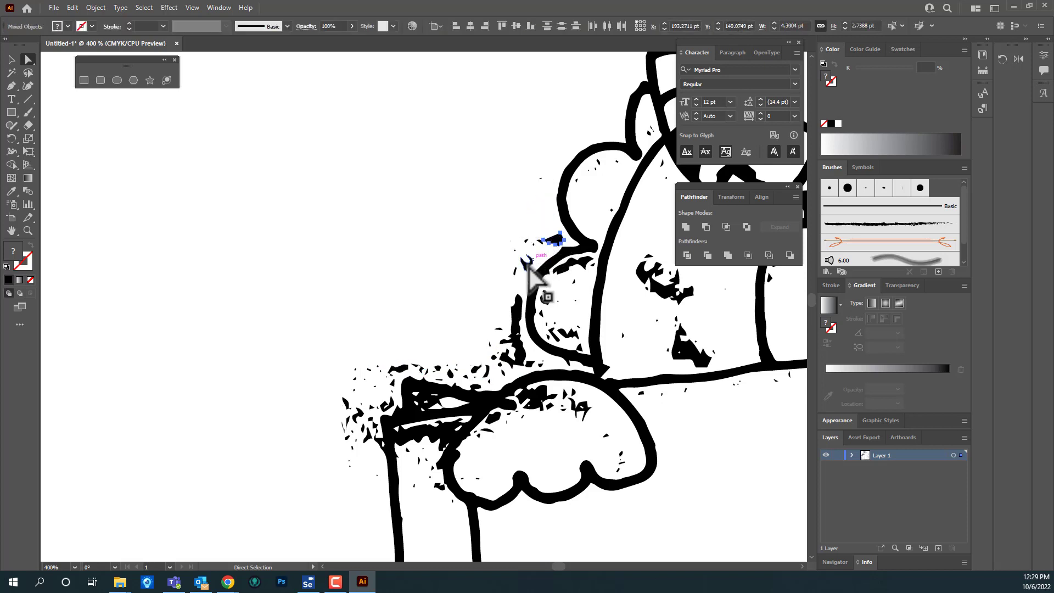
drag(475, 183, 536, 279)
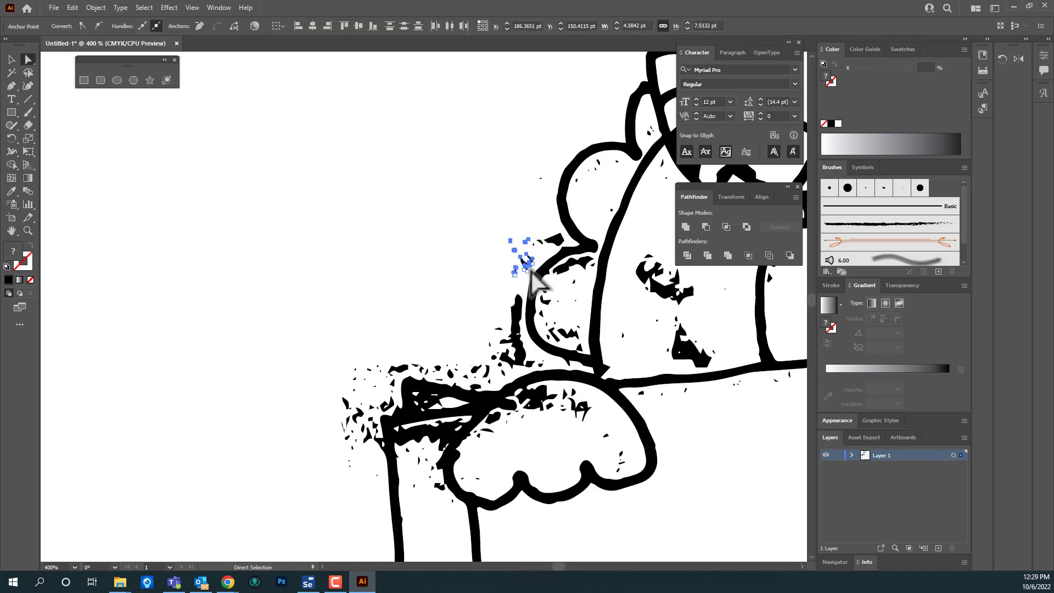
drag(449, 309, 520, 365)
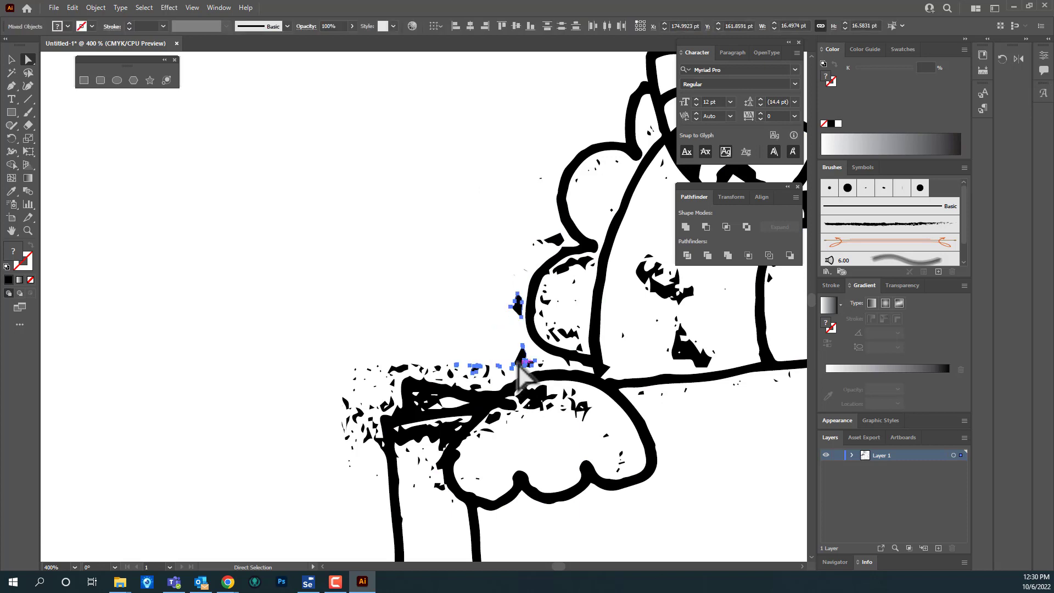
key(Delete)
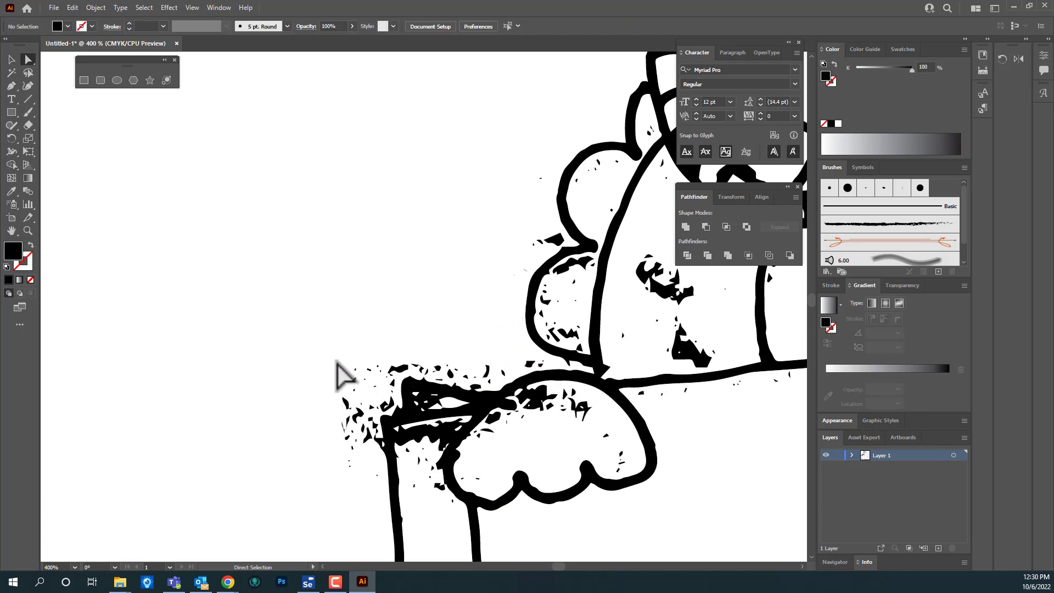
Delete stray specks just outside the book's upper-left corner and clear the selection.
drag(337, 363, 377, 459)
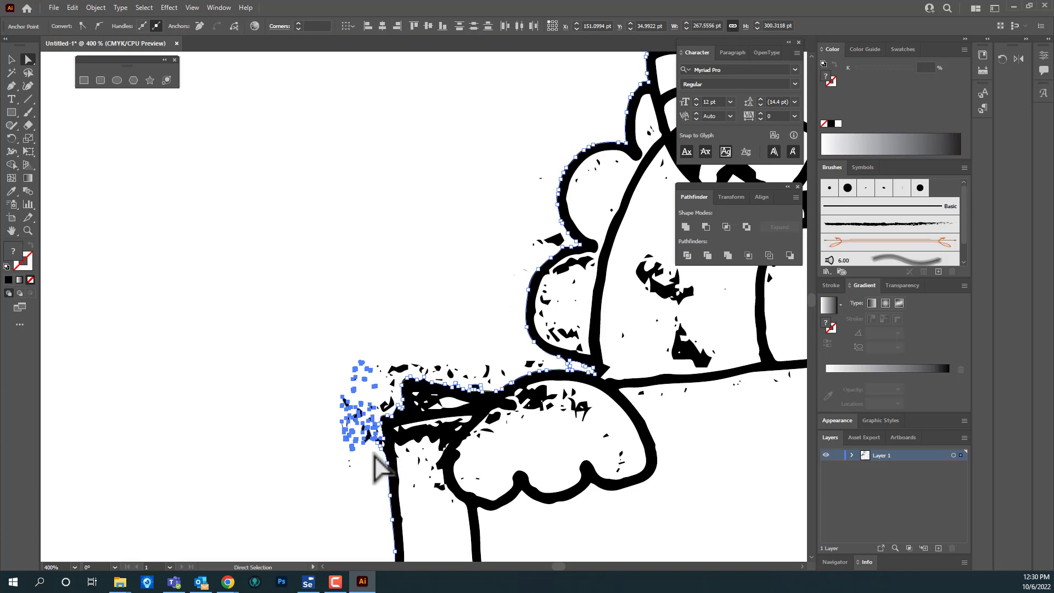
key(Delete)
drag(333, 369, 365, 456)
click(354, 494)
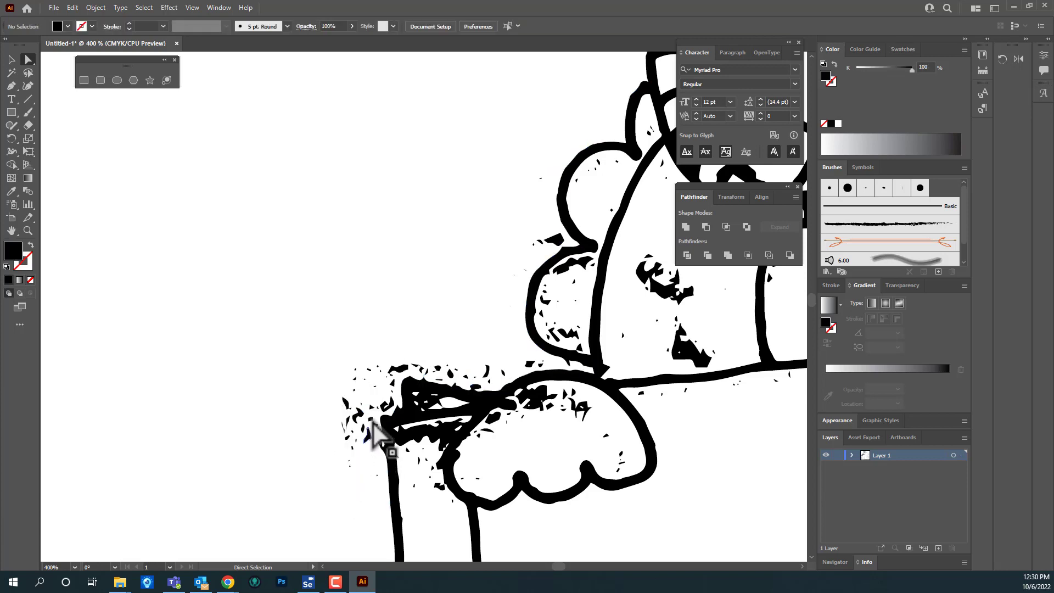
Delete the band of specks running above the book's top edge, between its upper-left corner and the dragon's paw.
drag(346, 370, 398, 404)
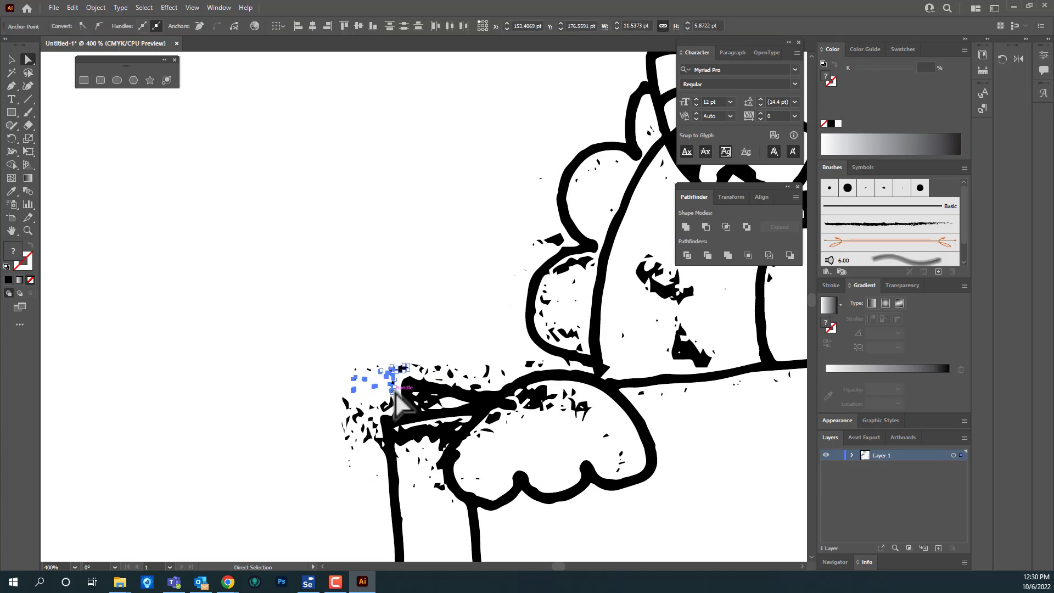
drag(348, 353, 483, 379)
key(Delete)
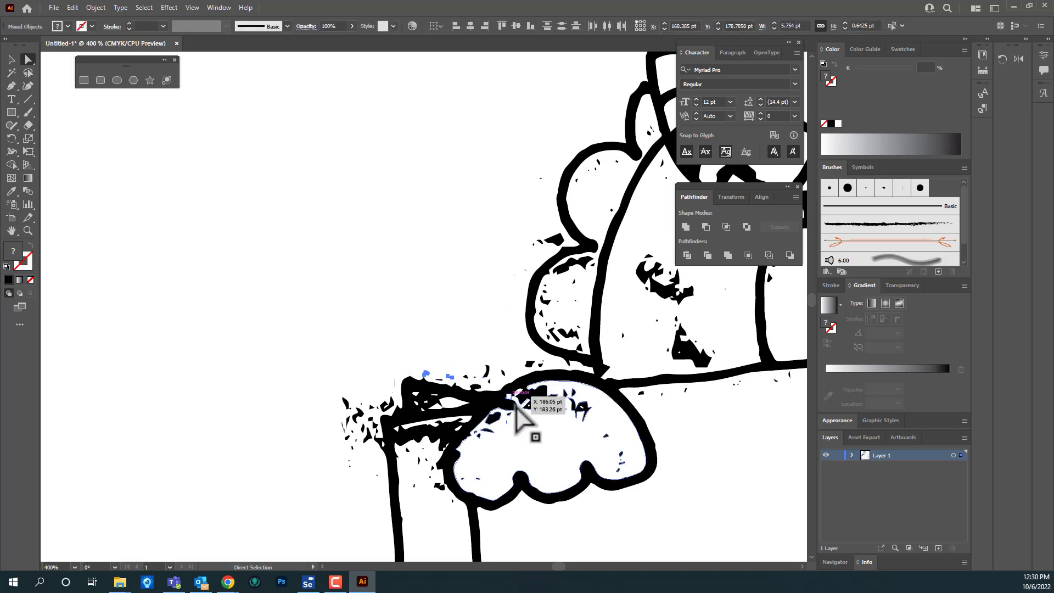
Delete the remaining outer patch of specks left of the book's upper-left corner.
click(543, 420)
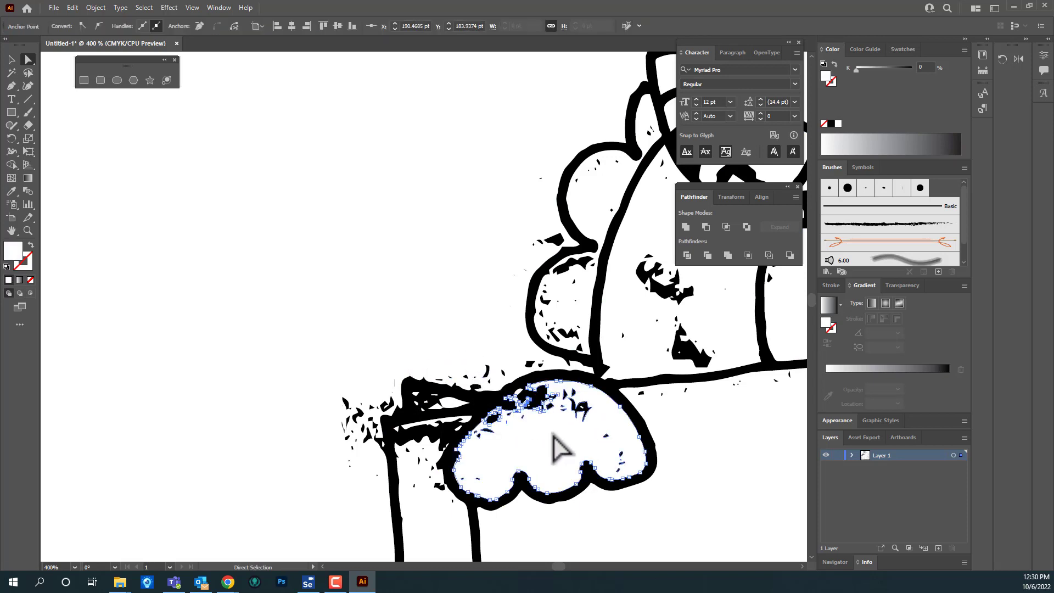
click(558, 470)
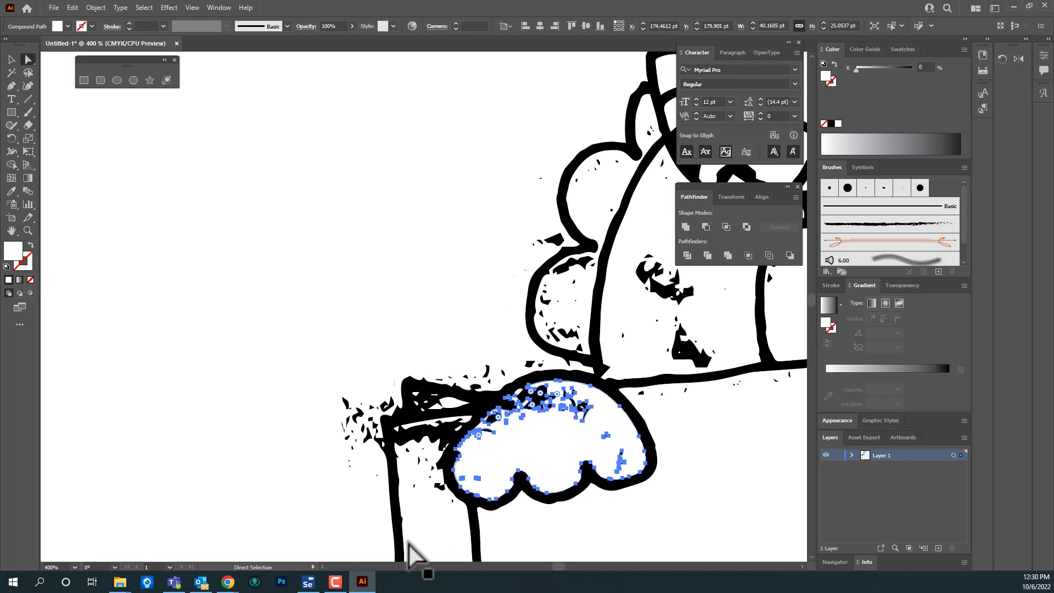
drag(324, 385, 367, 466)
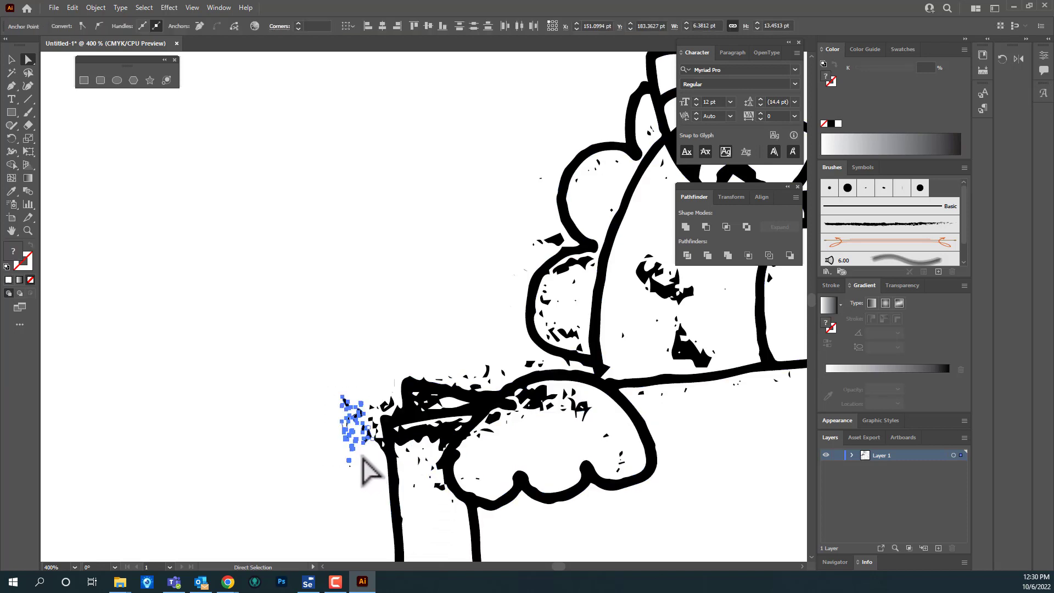
key(Delete)
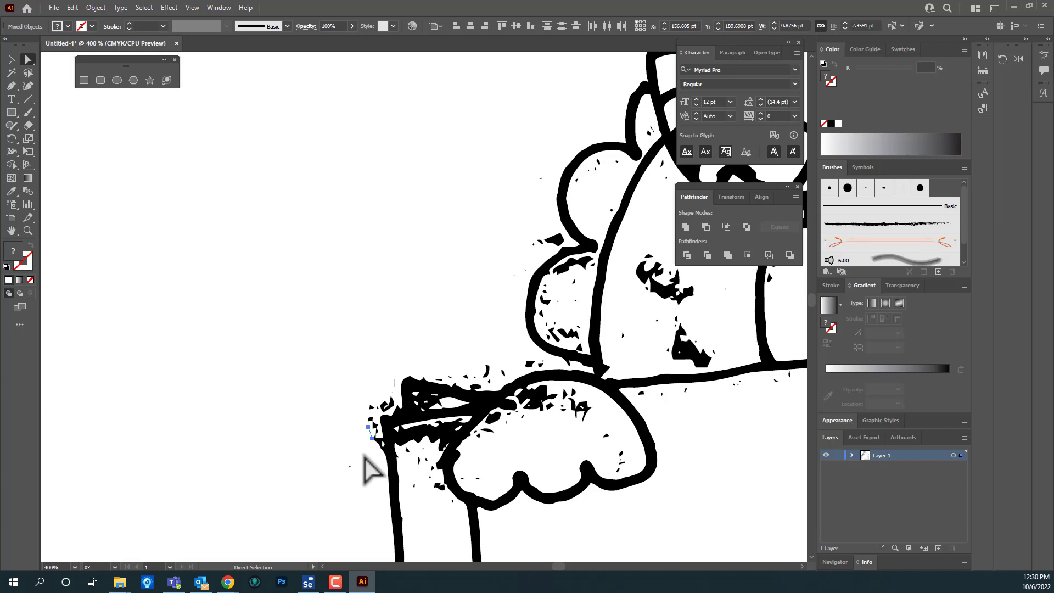
Fill the large L along the left and lower edges of the book's left page with CMYK Yellow and clear the selection.
click(561, 511)
key(v)
key(ctrl+minus)
key(ctrl+minus)
key(ctrl+minus)
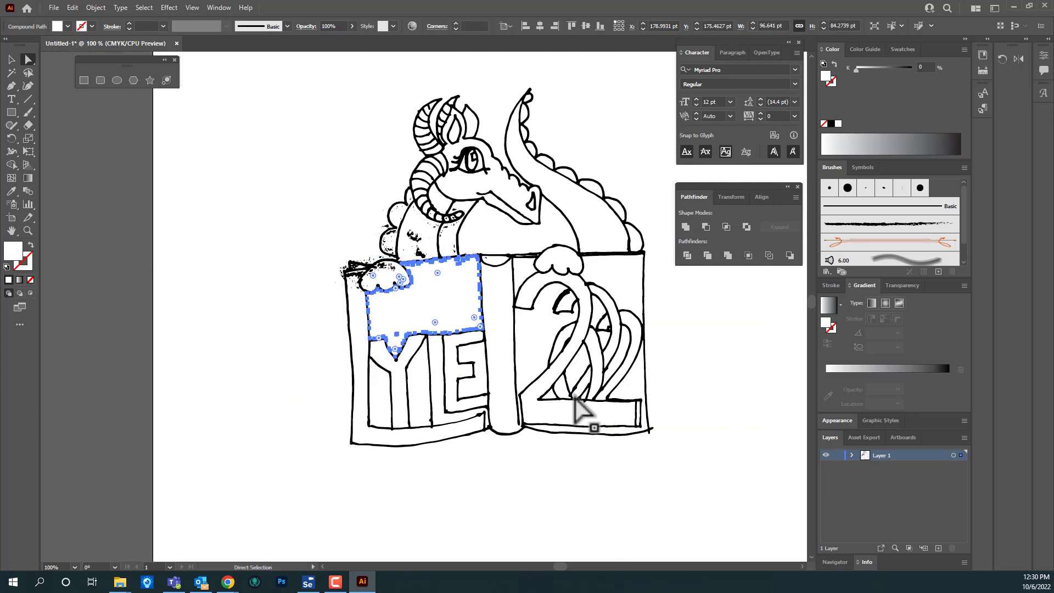
click(551, 479)
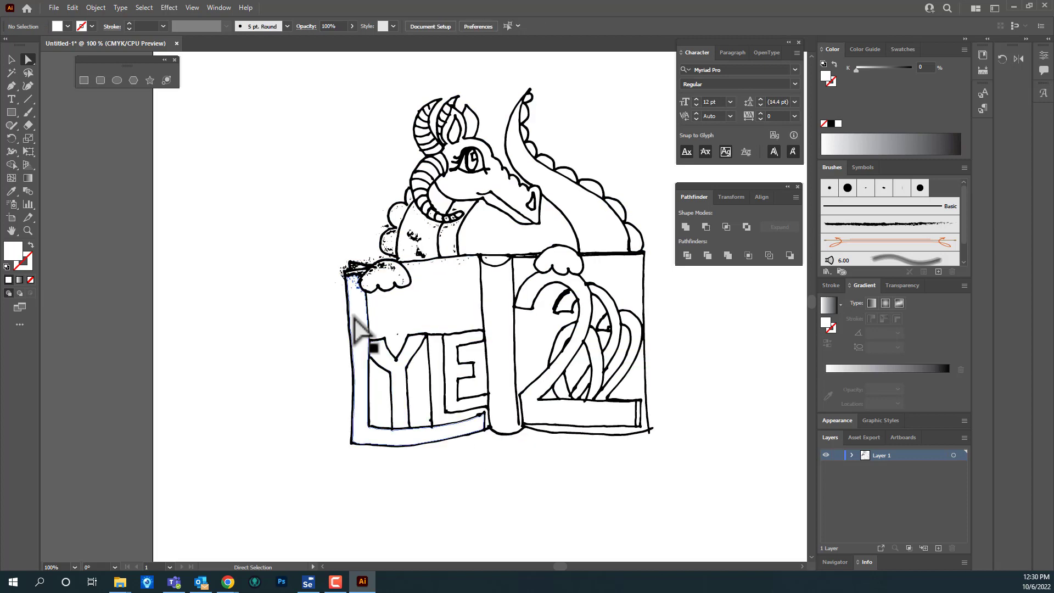
click(359, 328)
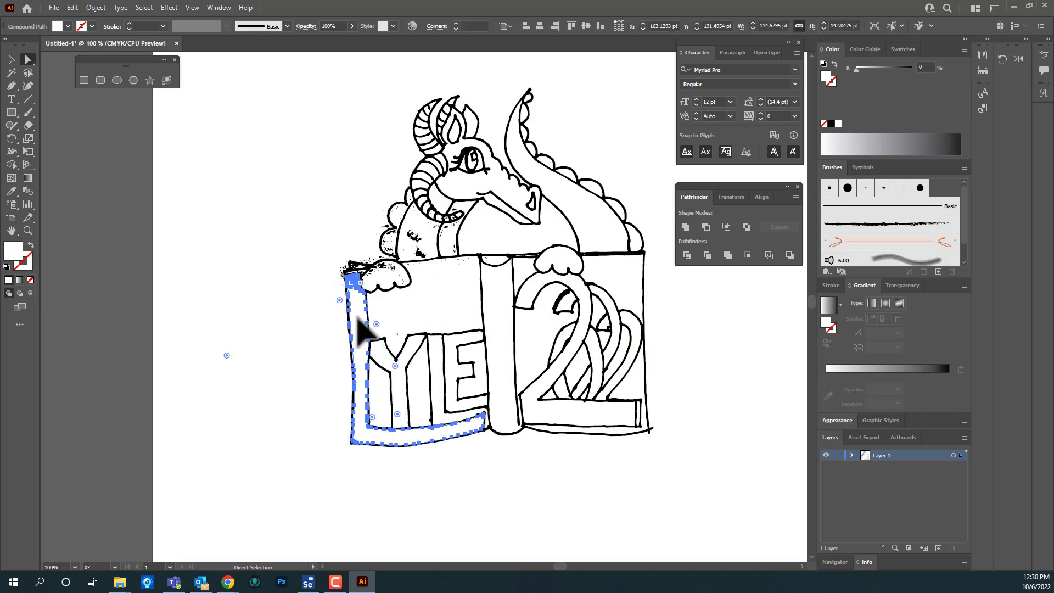
click(68, 26)
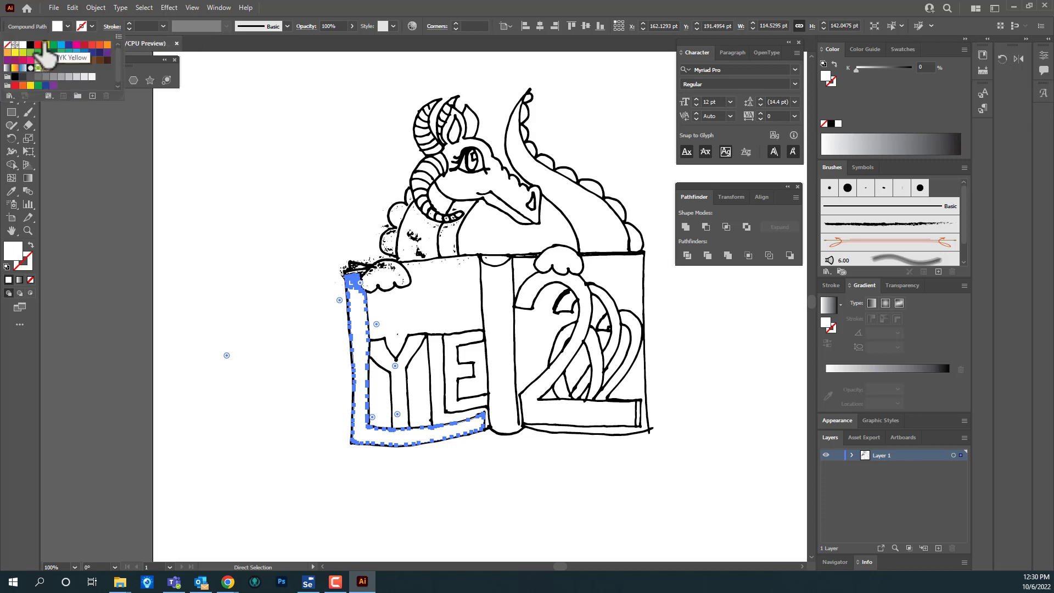
click(46, 45)
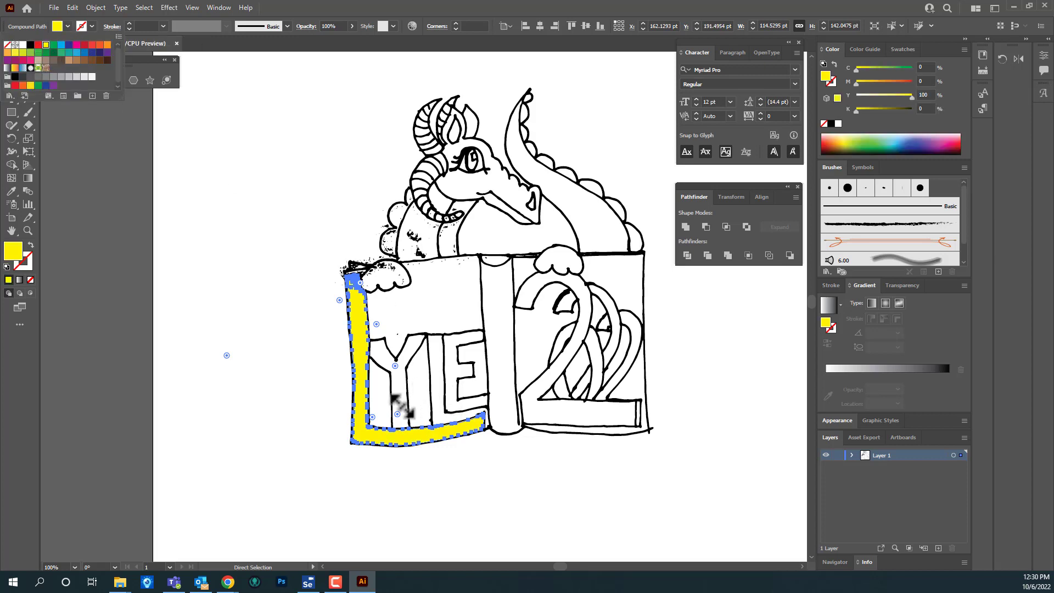
click(428, 526)
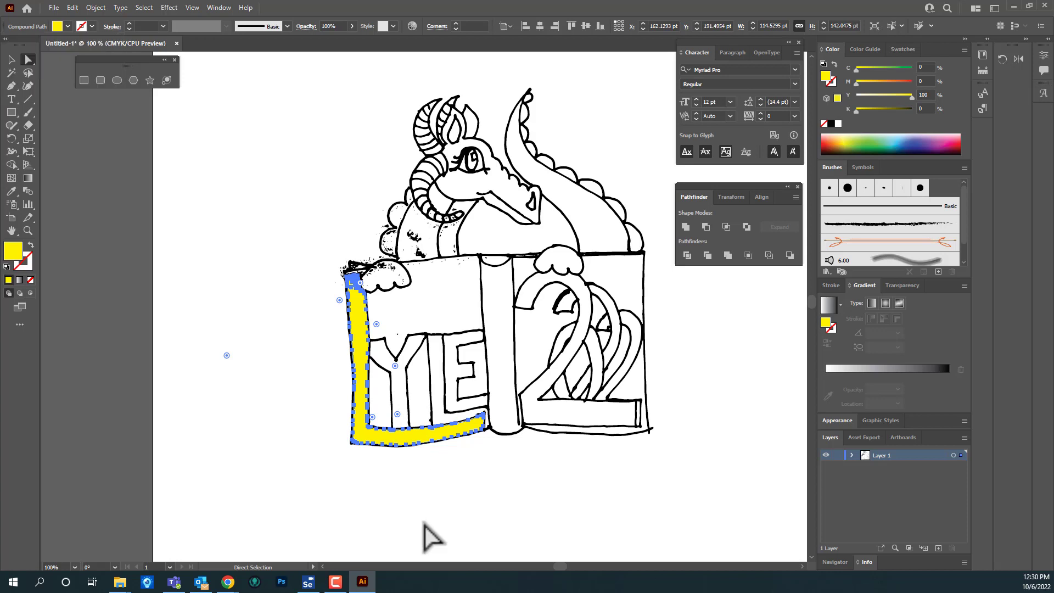
click(214, 387)
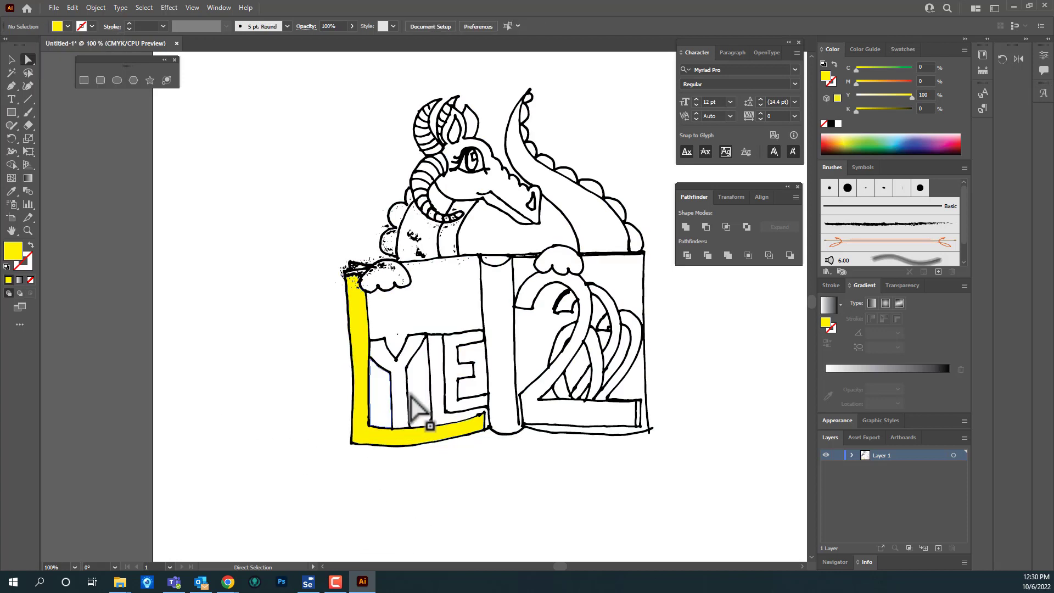
Fill the letter Y and the smaller L beside it on the left page with CMYK Yellow.
click(404, 398)
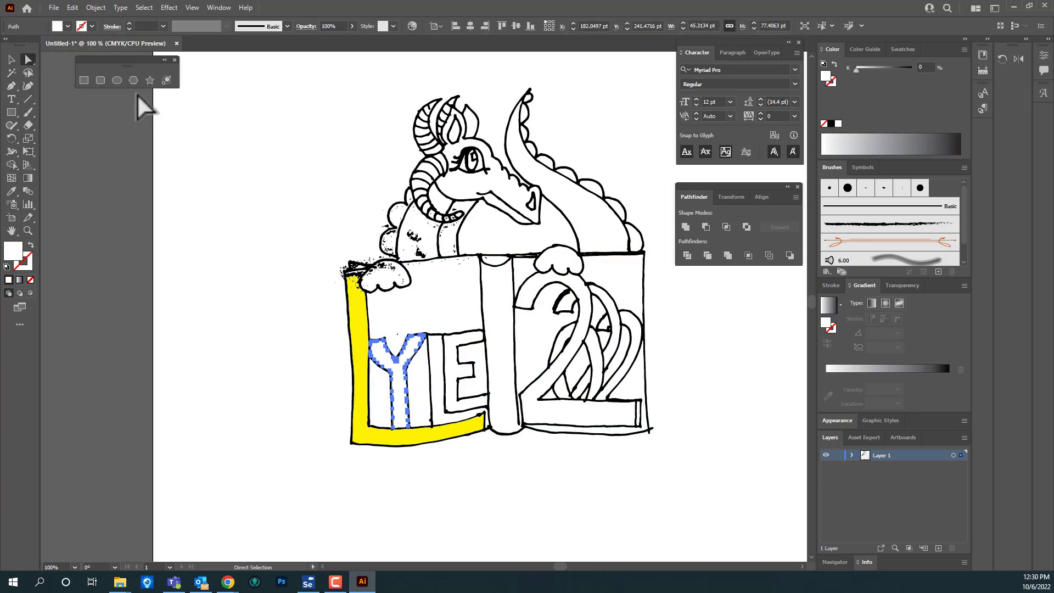
click(68, 25)
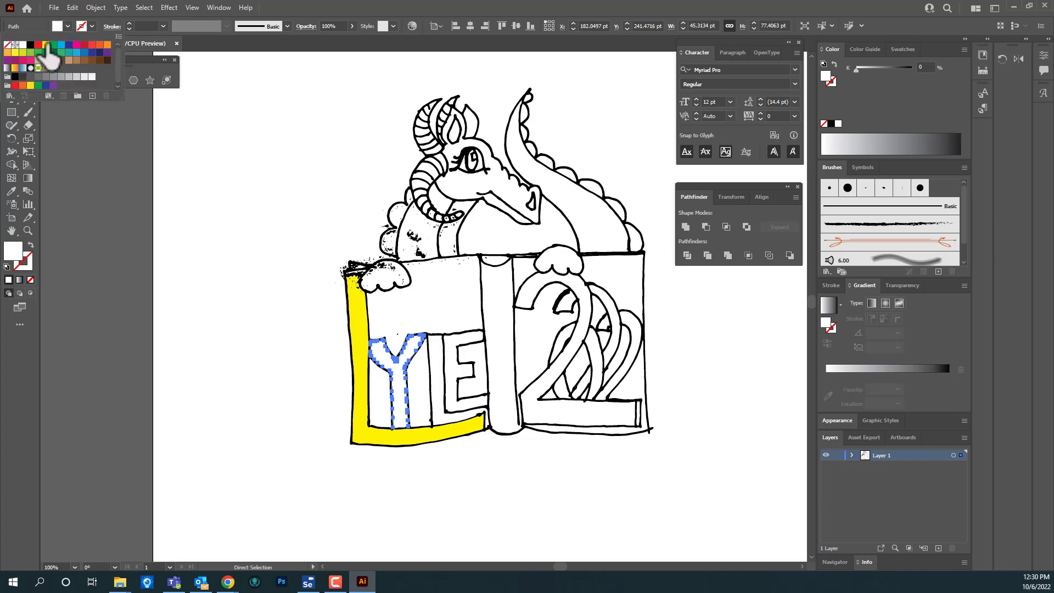
click(46, 45)
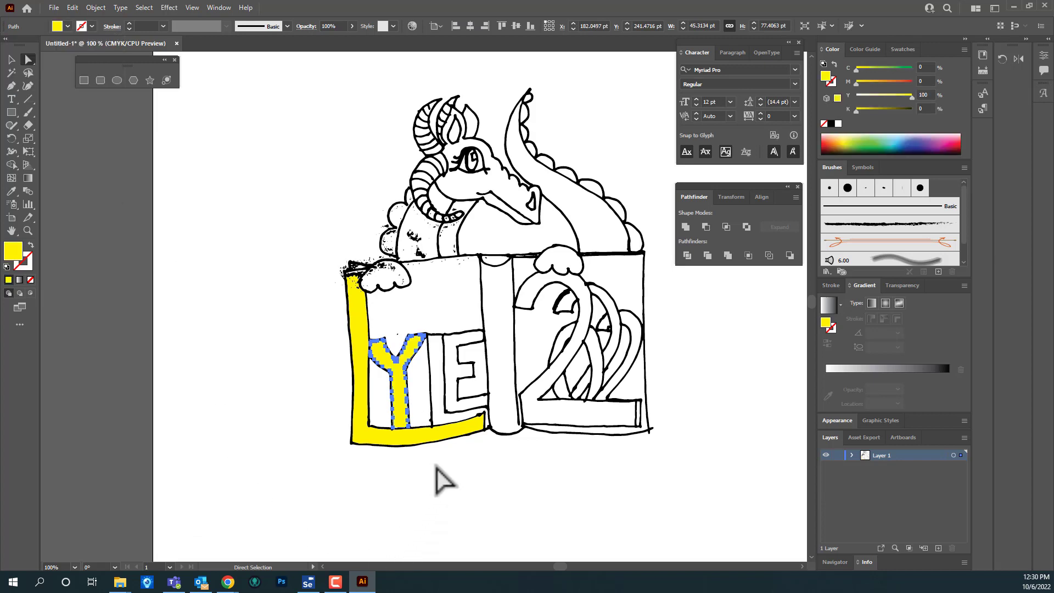
click(439, 415)
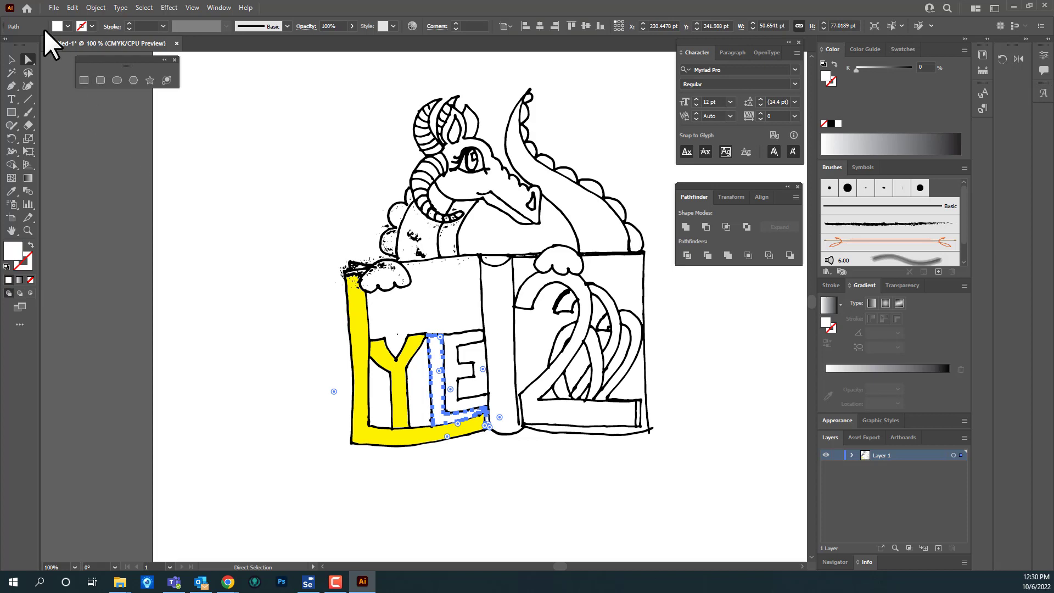
click(68, 26)
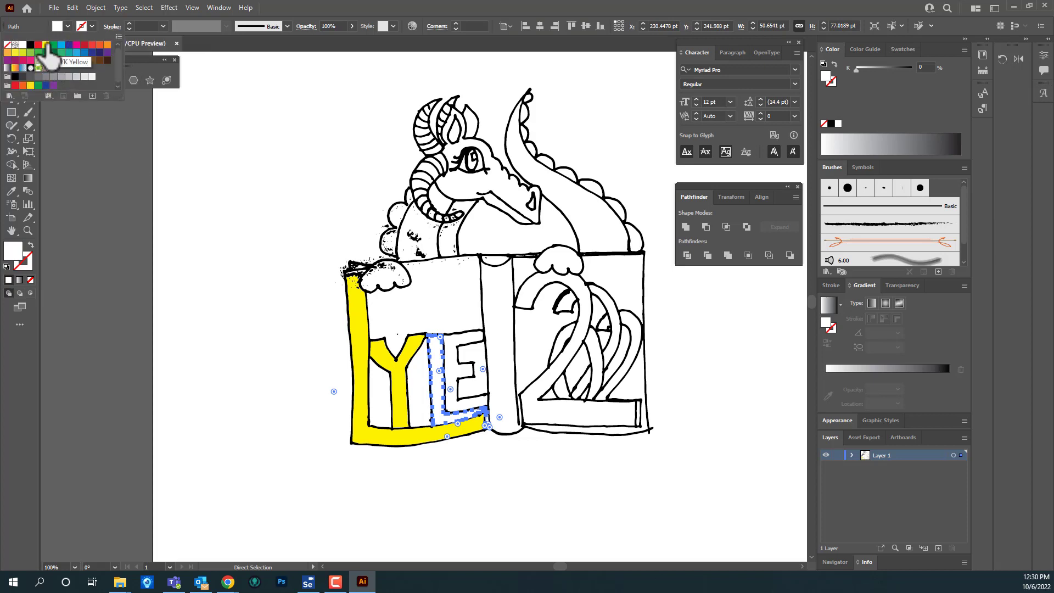
click(46, 45)
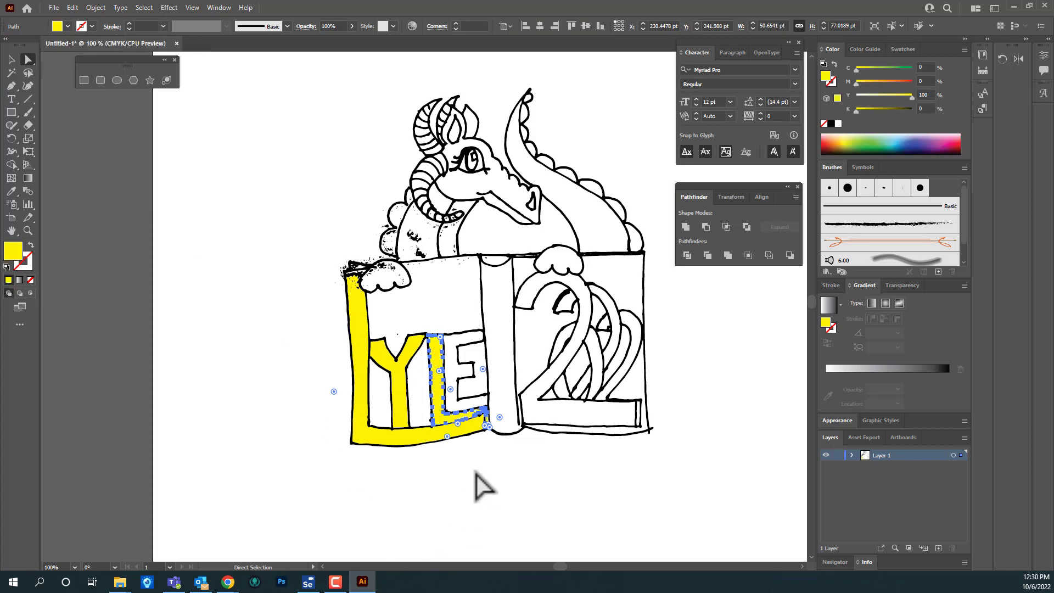
Fill the letter E next to the book's spine with CMYK Yellow.
click(454, 403)
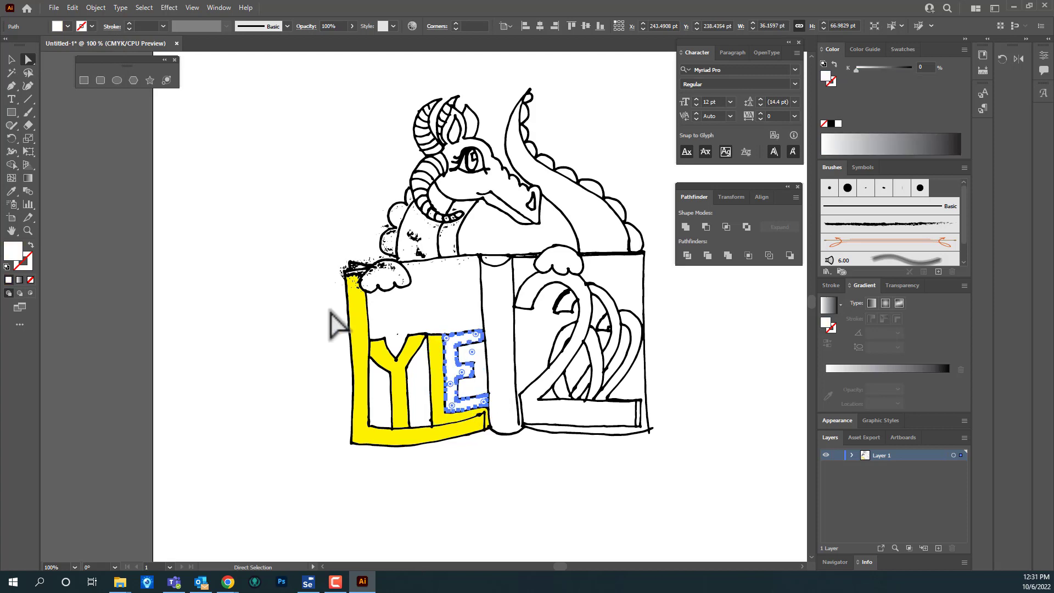
click(68, 26)
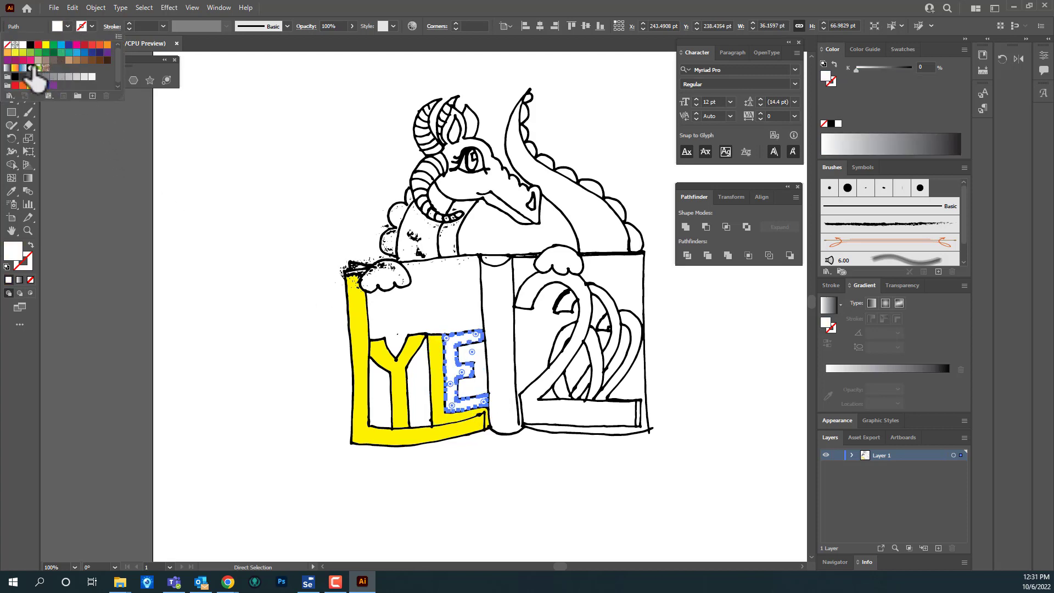
click(46, 45)
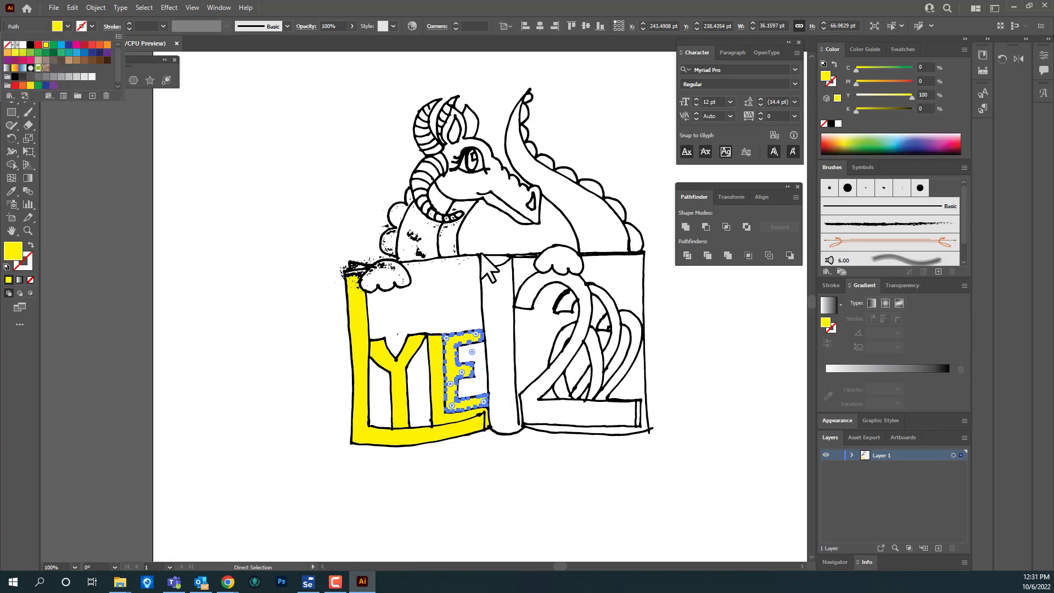
click(533, 401)
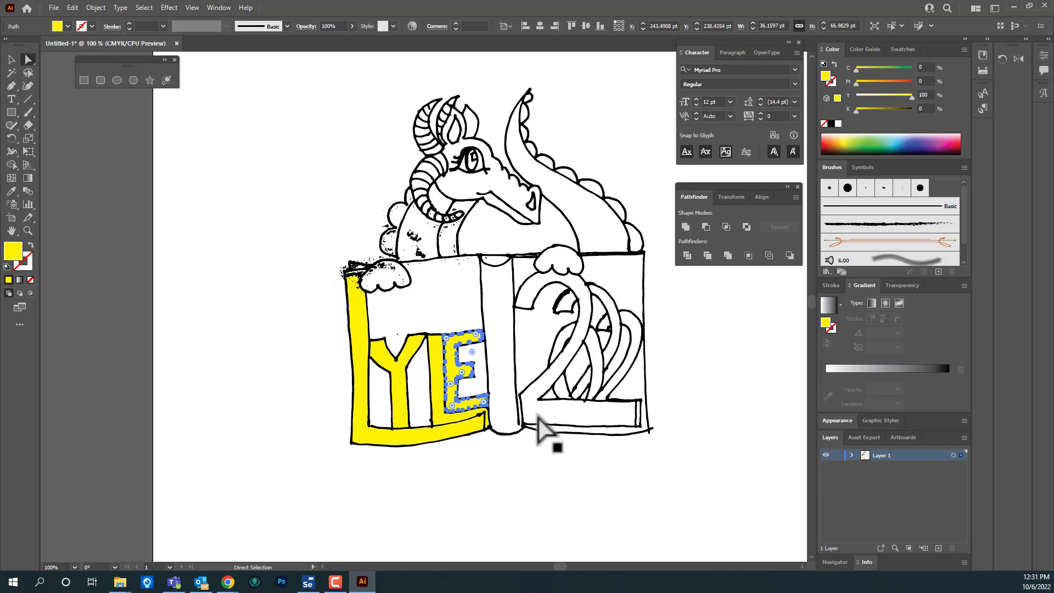
Fill the large front numeral 2 on the right page with CMYK Yellow and clear the selection.
click(540, 423)
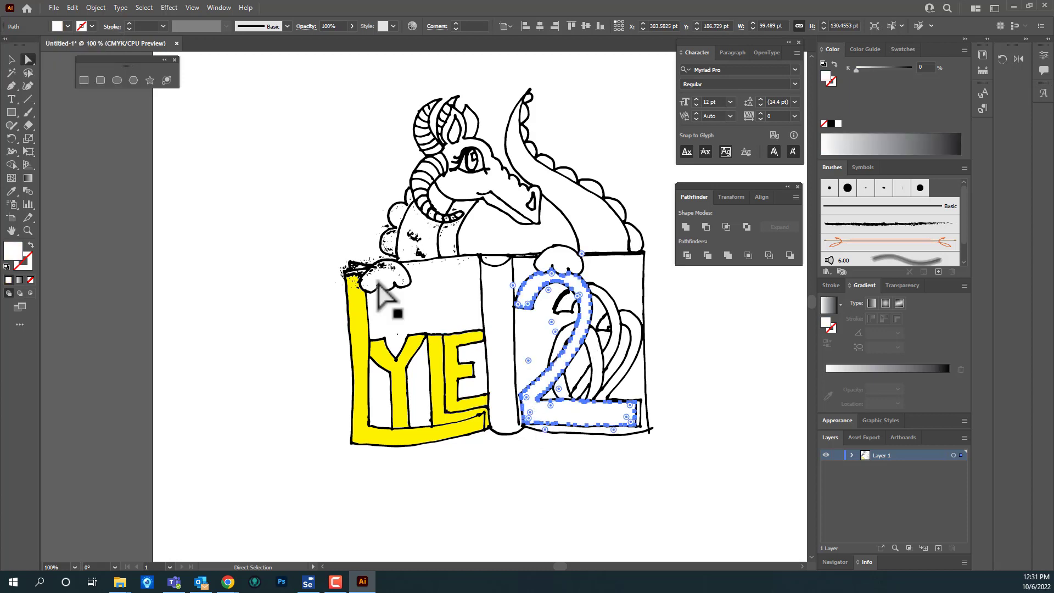
click(68, 26)
click(46, 45)
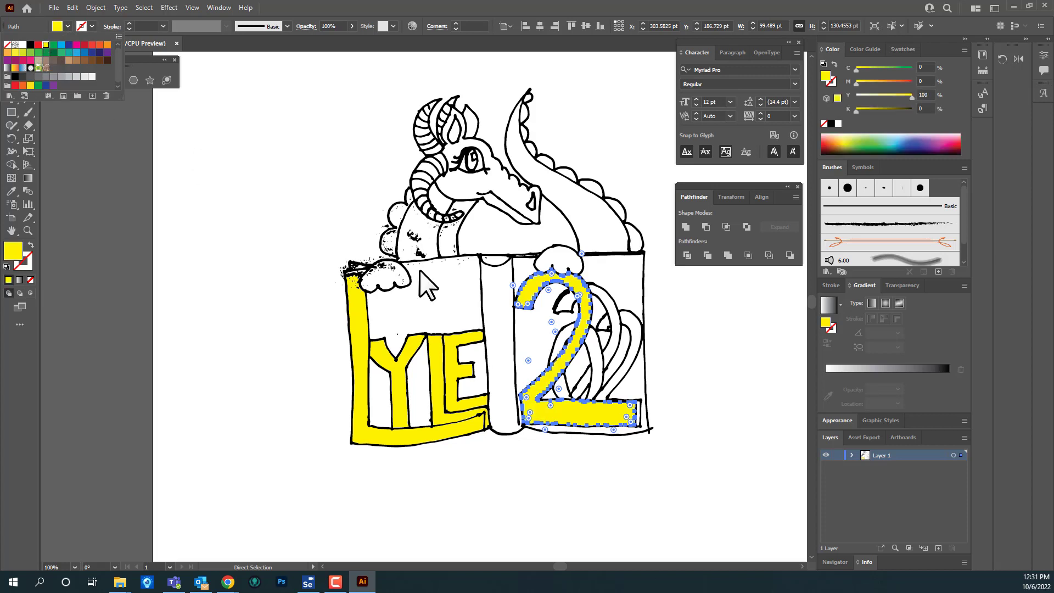
click(571, 318)
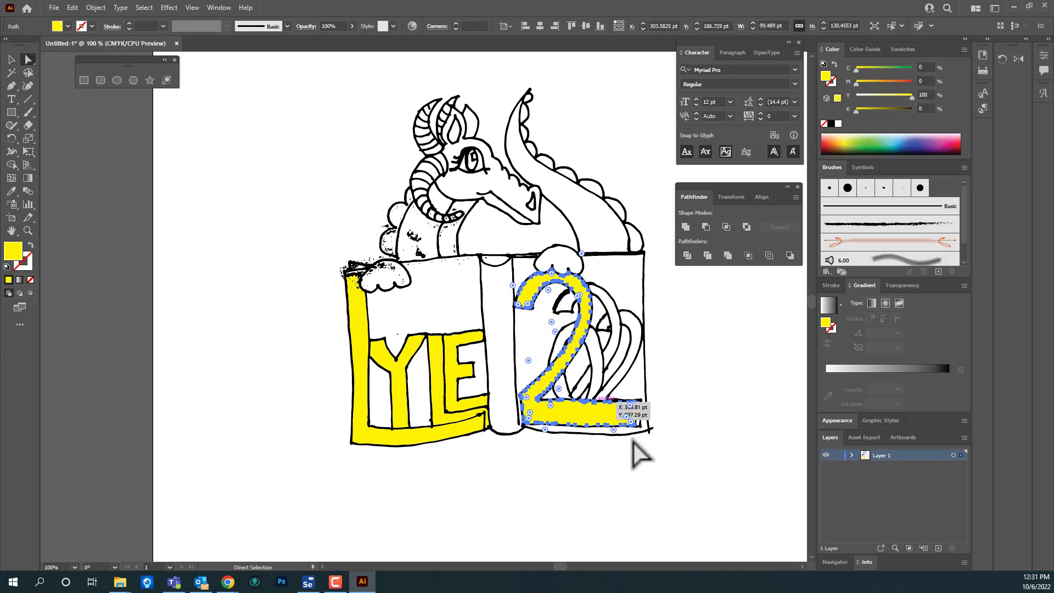
click(648, 398)
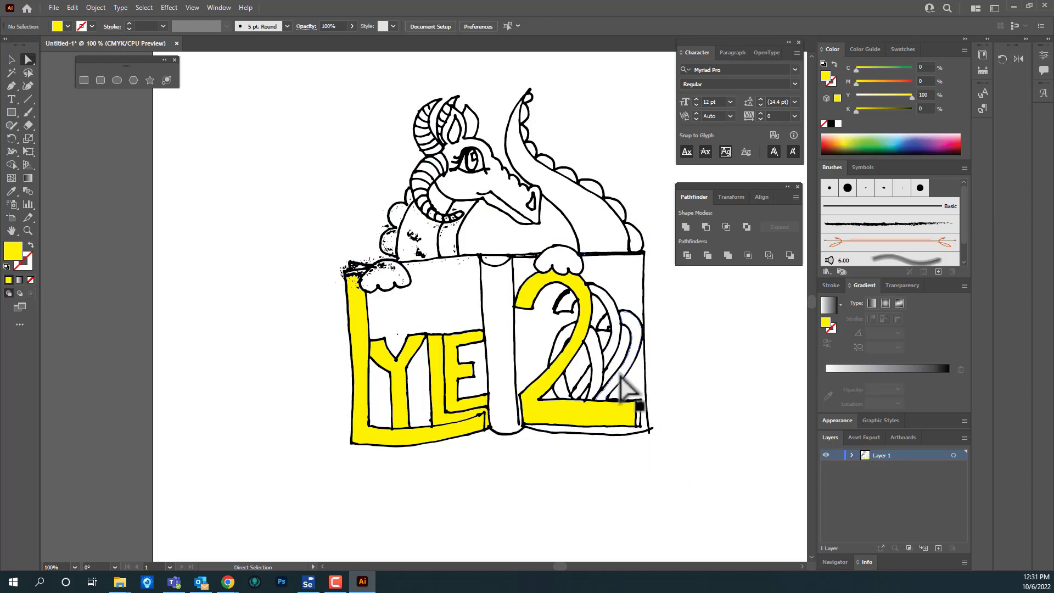
Fill the curved stroke of the rearmost numeral 2 on the right page with orange (C=0 M=50 Y=100 K=0) and clear the selection.
click(609, 391)
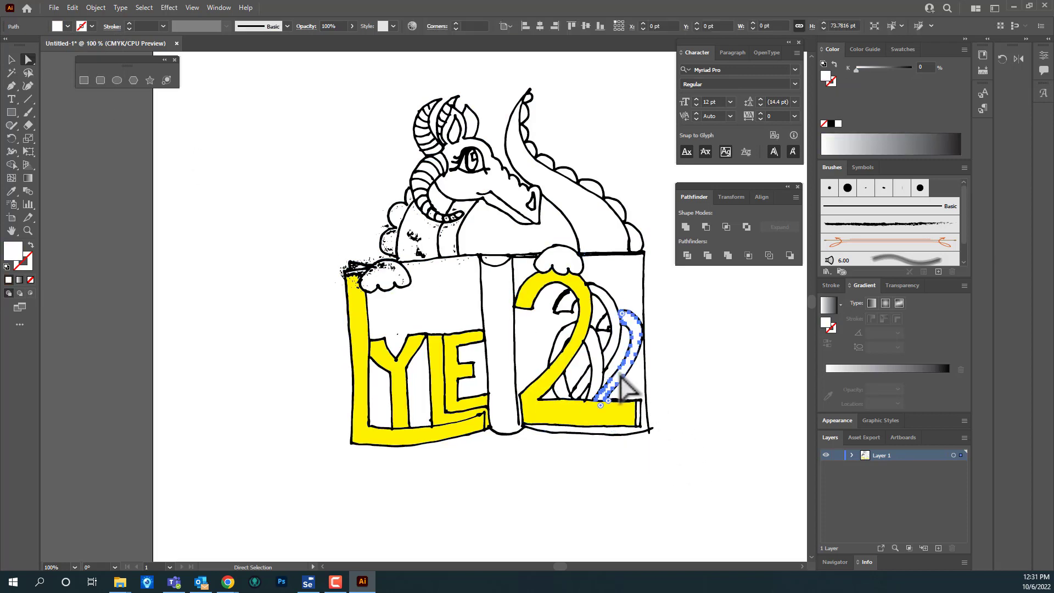
click(84, 26)
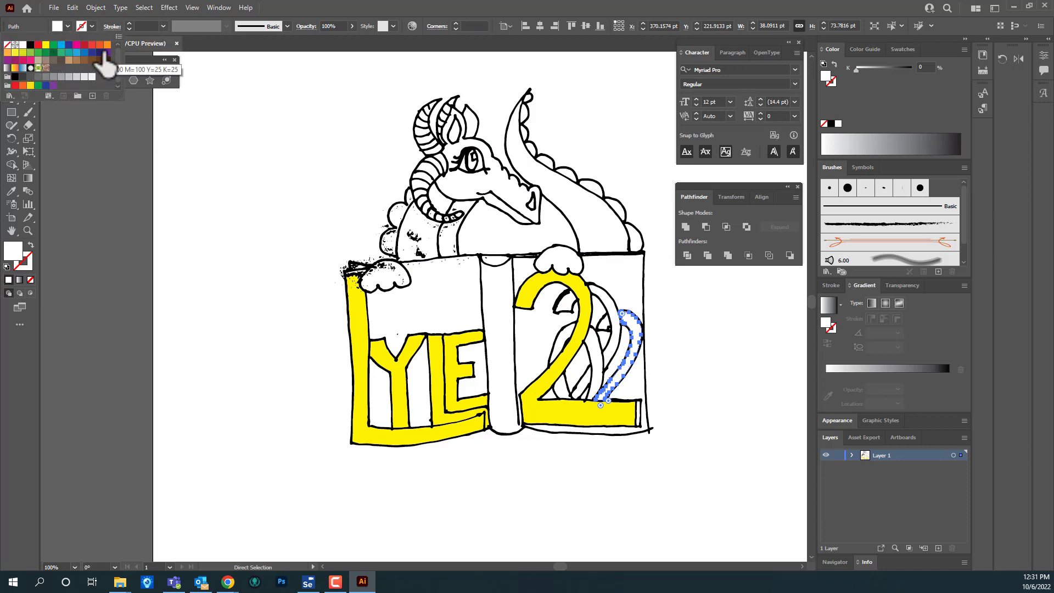
click(107, 44)
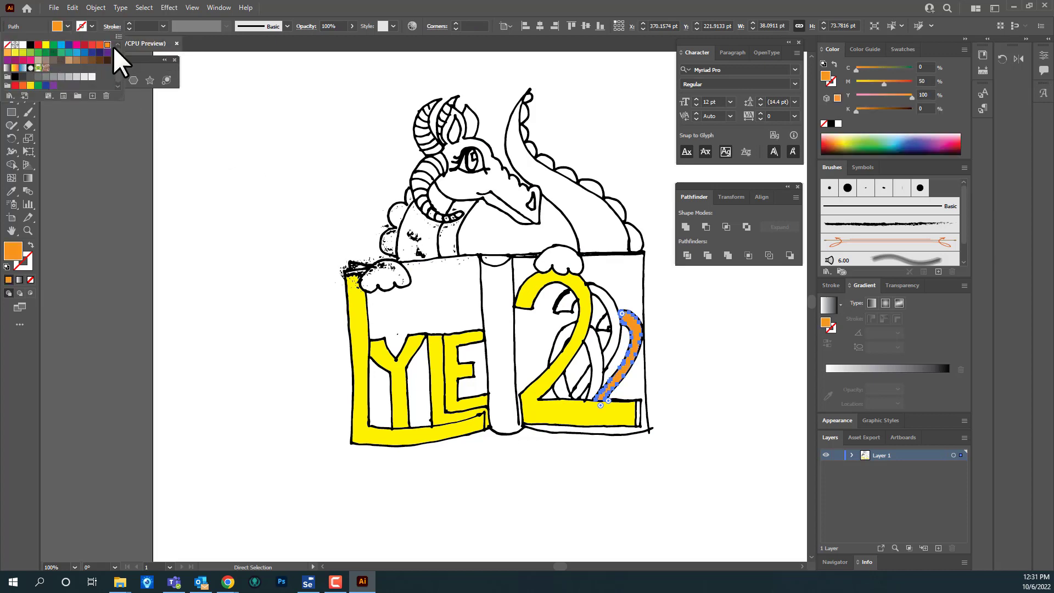
click(639, 415)
click(640, 415)
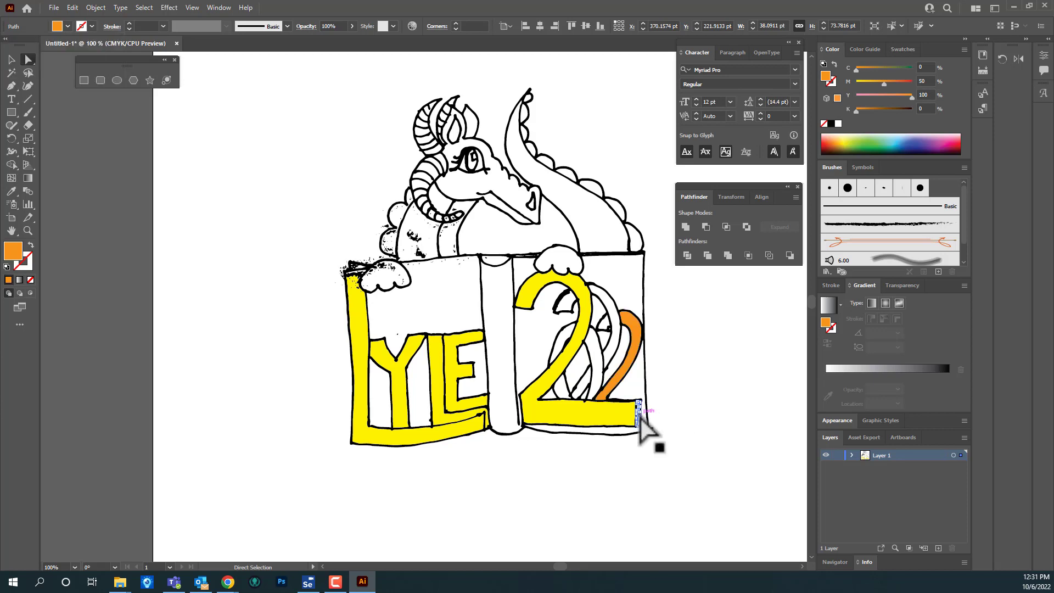
click(565, 535)
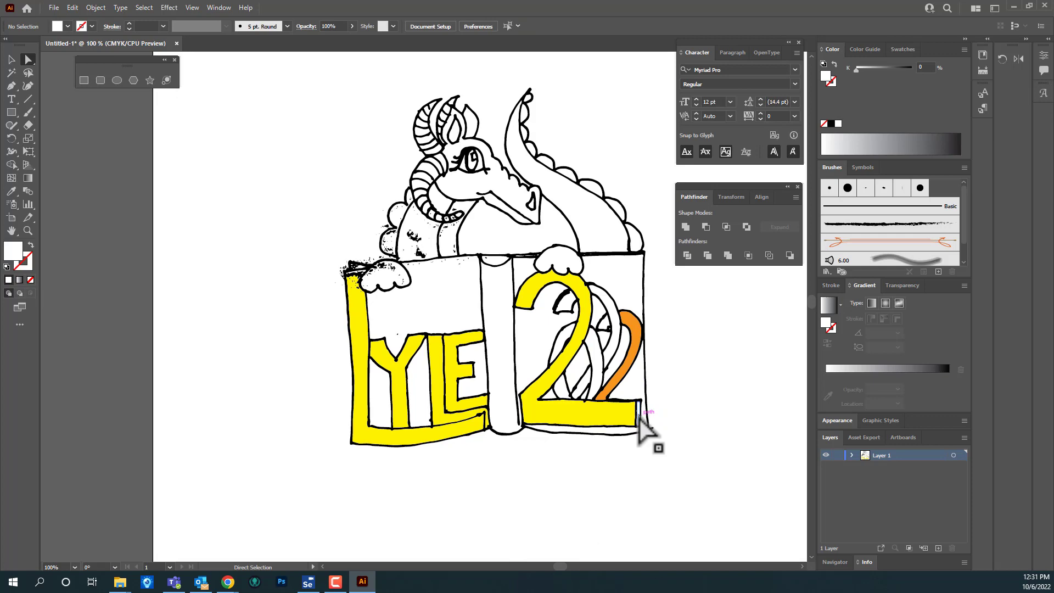
Fill the narrow sliver at the right end of the numerals' base and the rearmost 2's small tip with the same orange.
key(ctrl+equal)
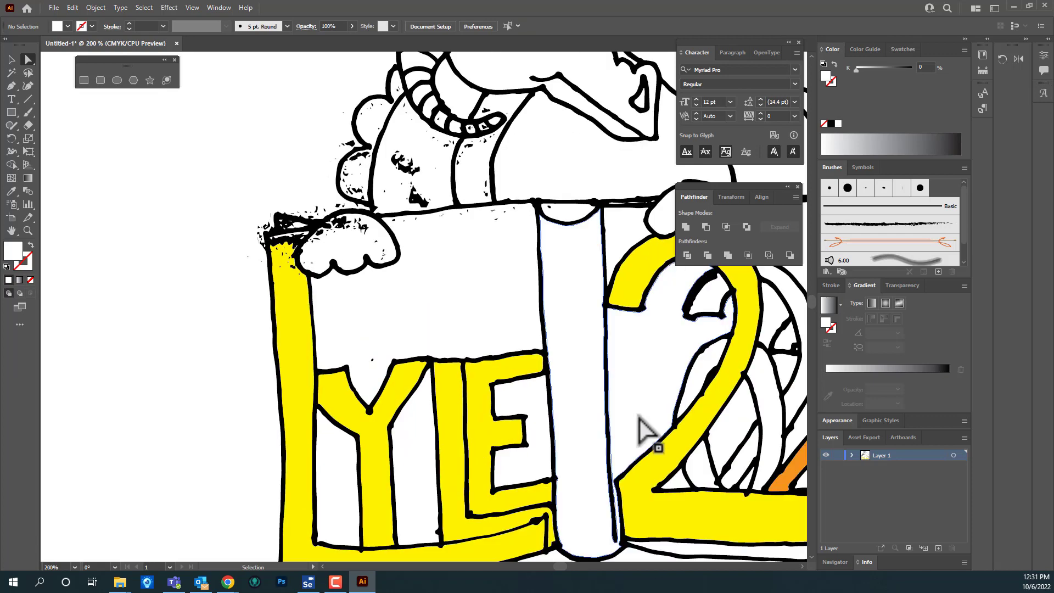
drag(639, 434, 247, 381)
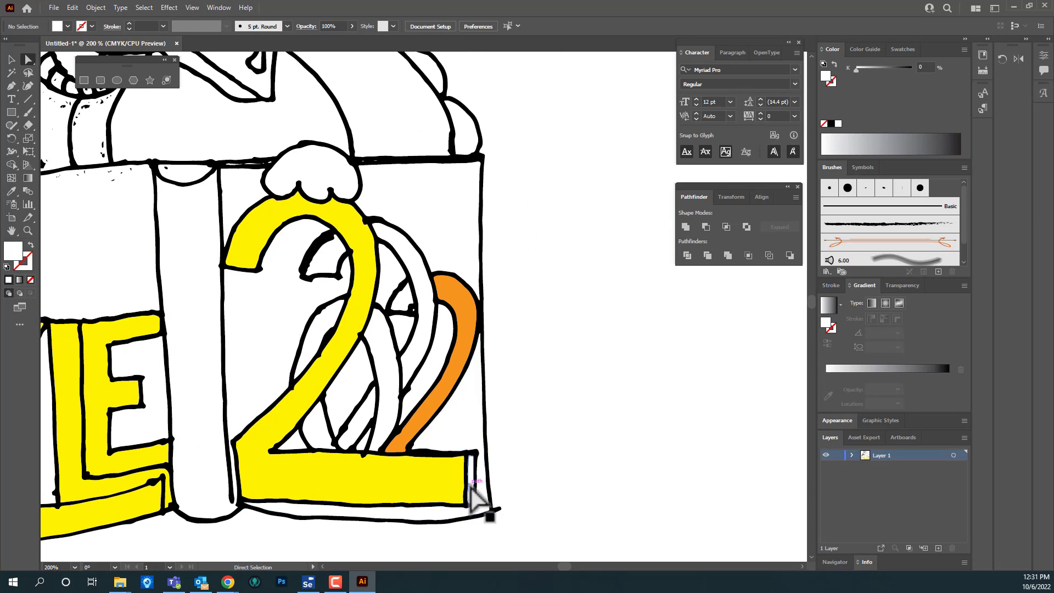
click(471, 496)
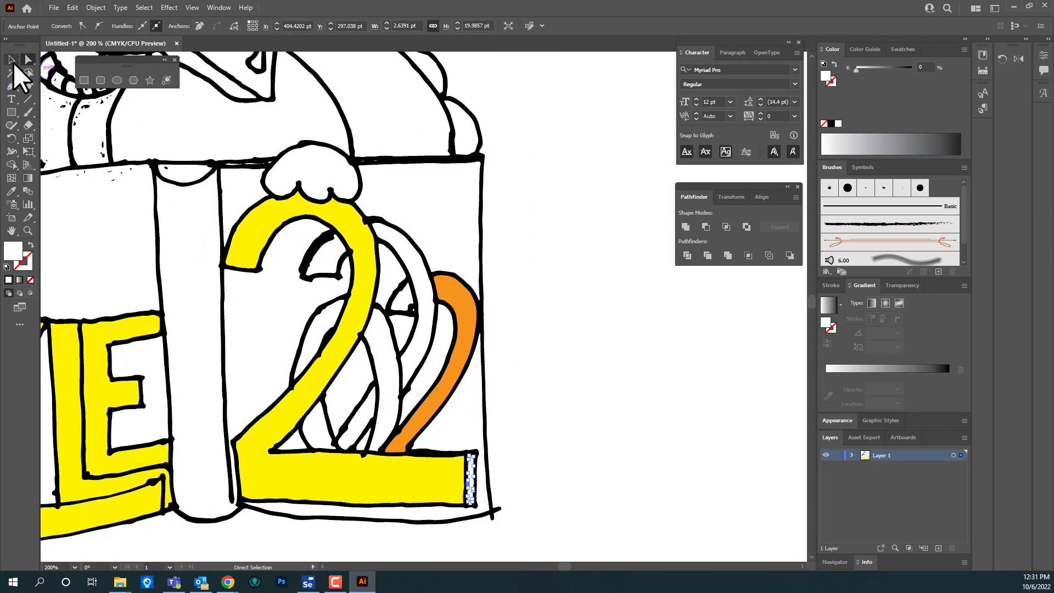
double_click(13, 256)
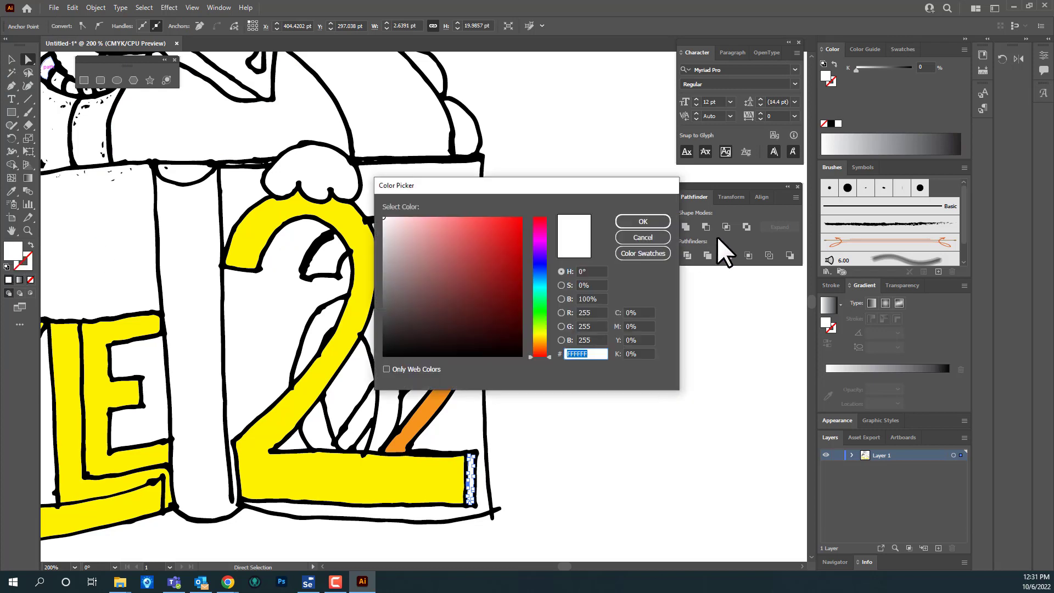
click(647, 238)
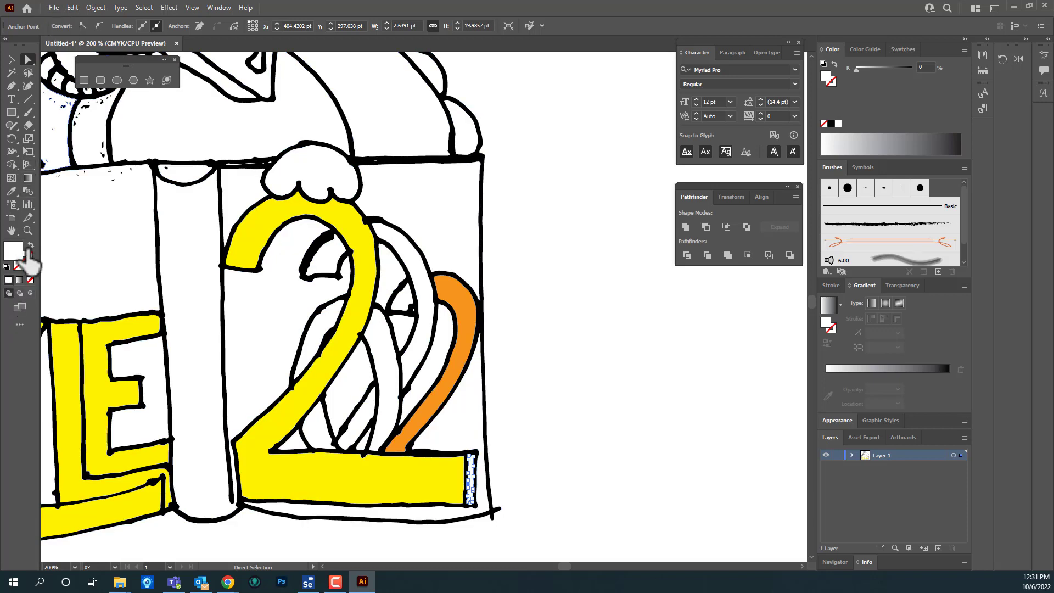
click(29, 258)
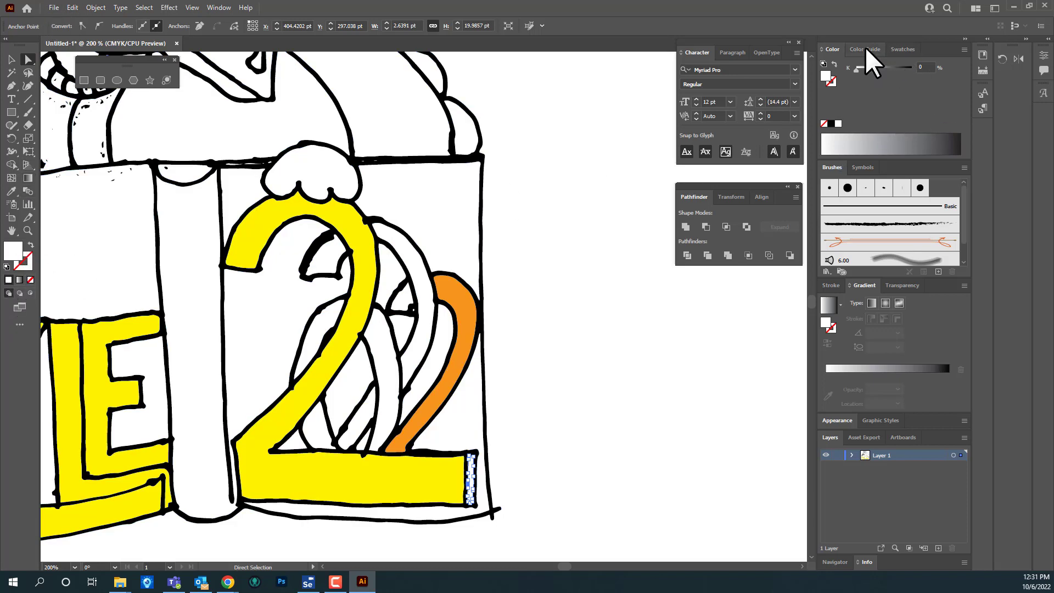
click(900, 49)
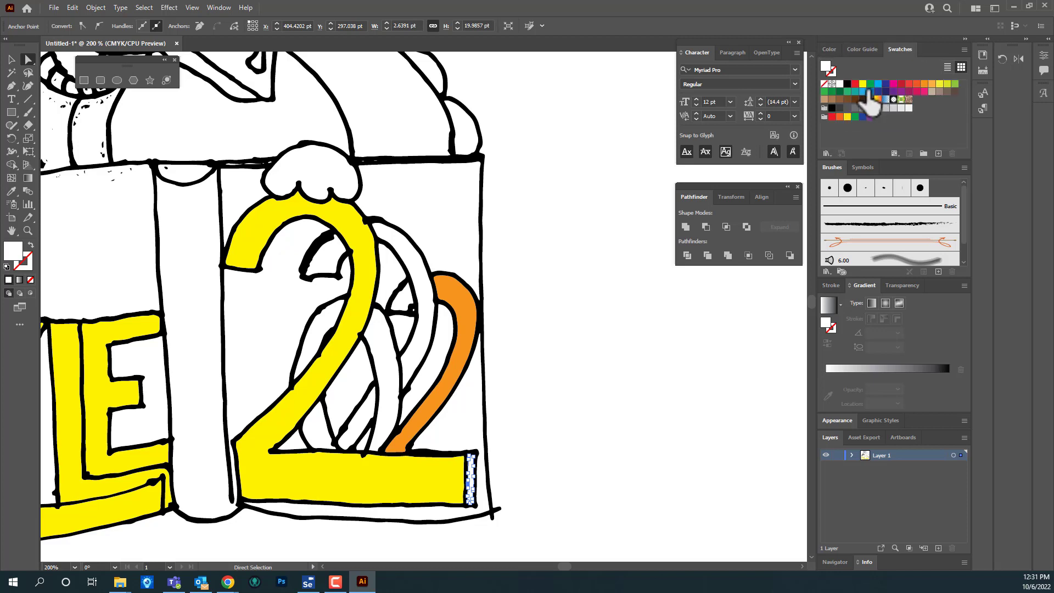
click(931, 84)
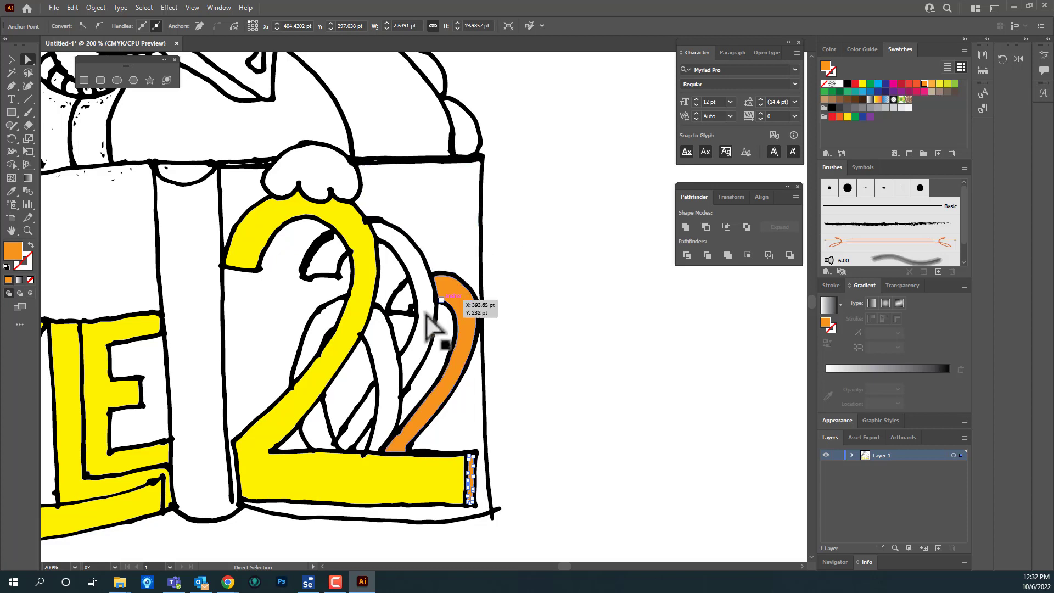
click(405, 308)
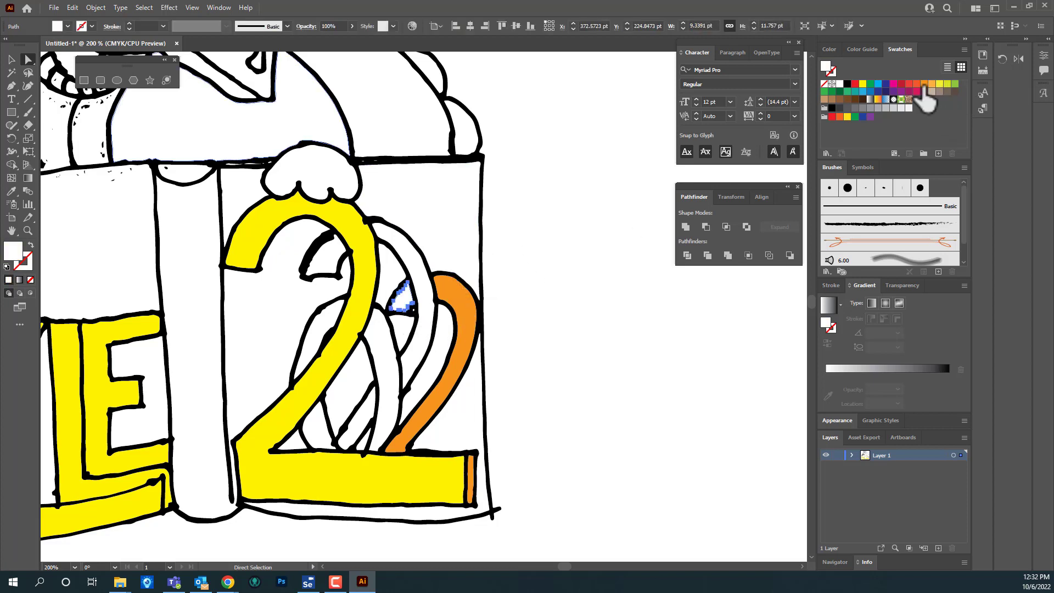
click(925, 84)
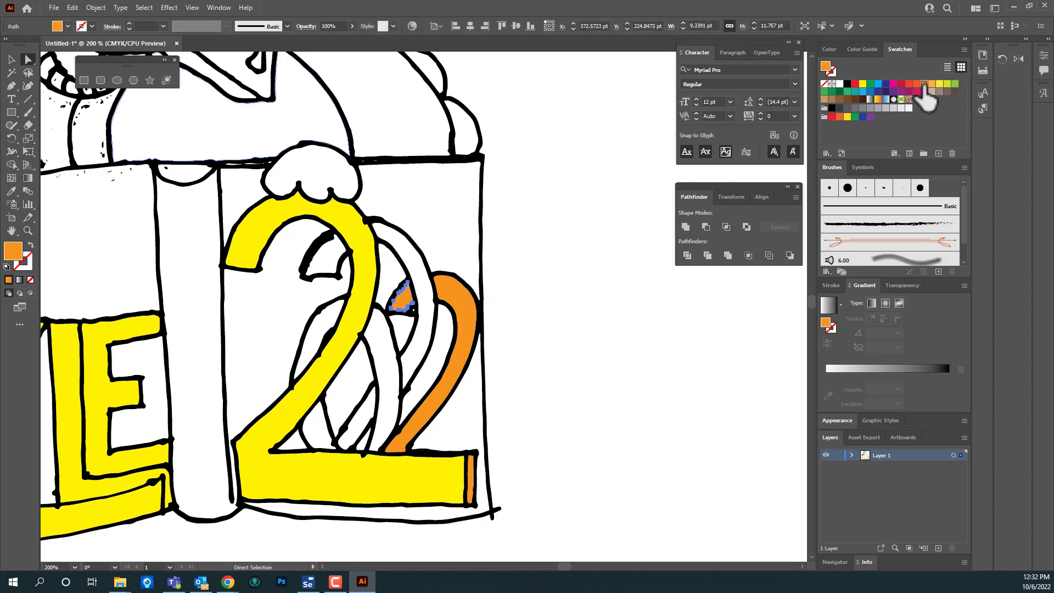
Fill the three visible pieces of the numeral 0 behind the front 2 with the lighter yellow swatch.
click(385, 422)
click(940, 84)
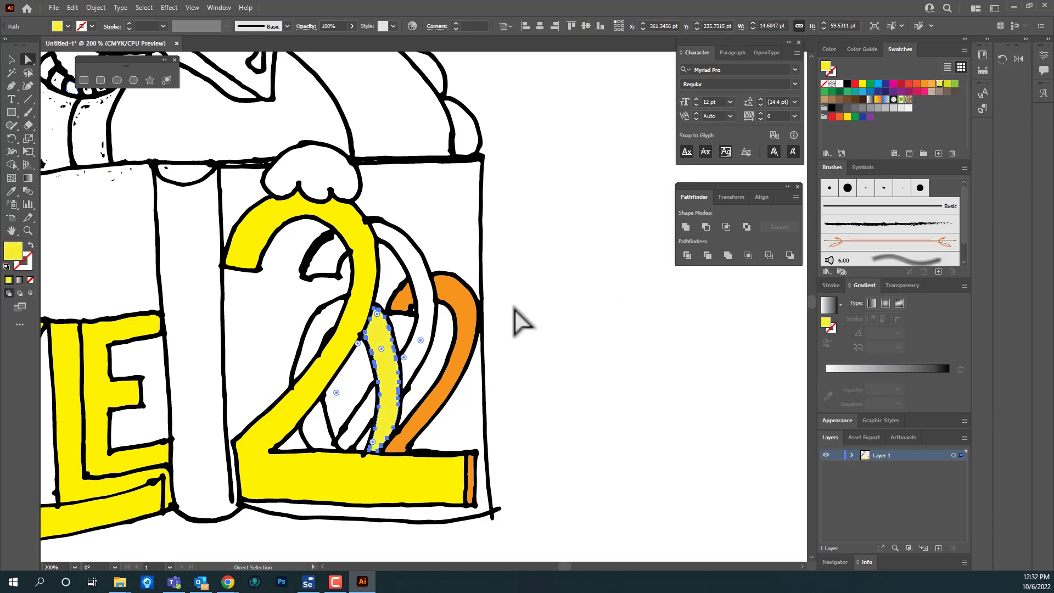
click(319, 439)
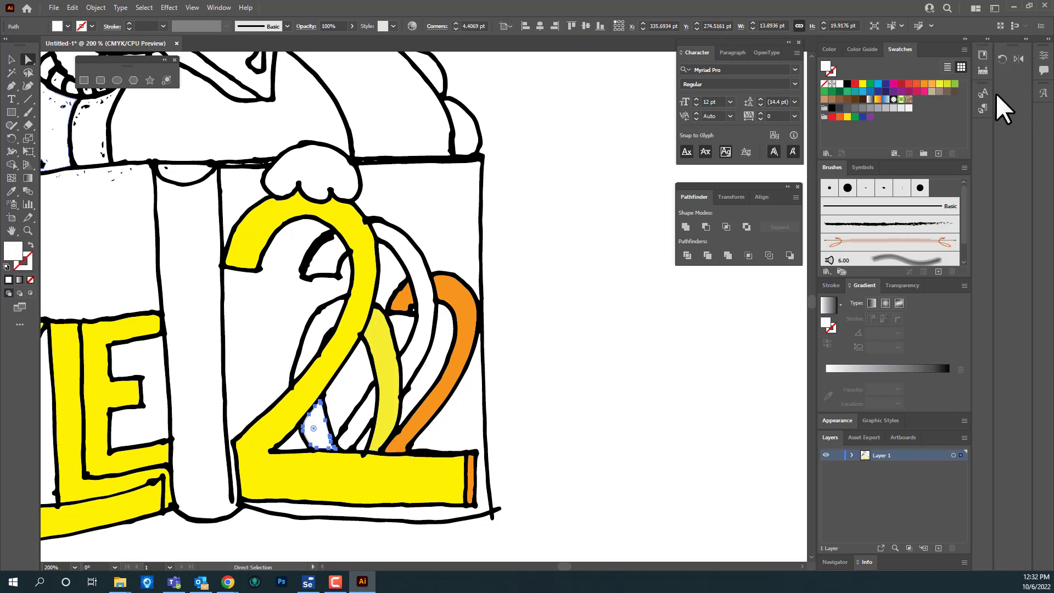
click(940, 84)
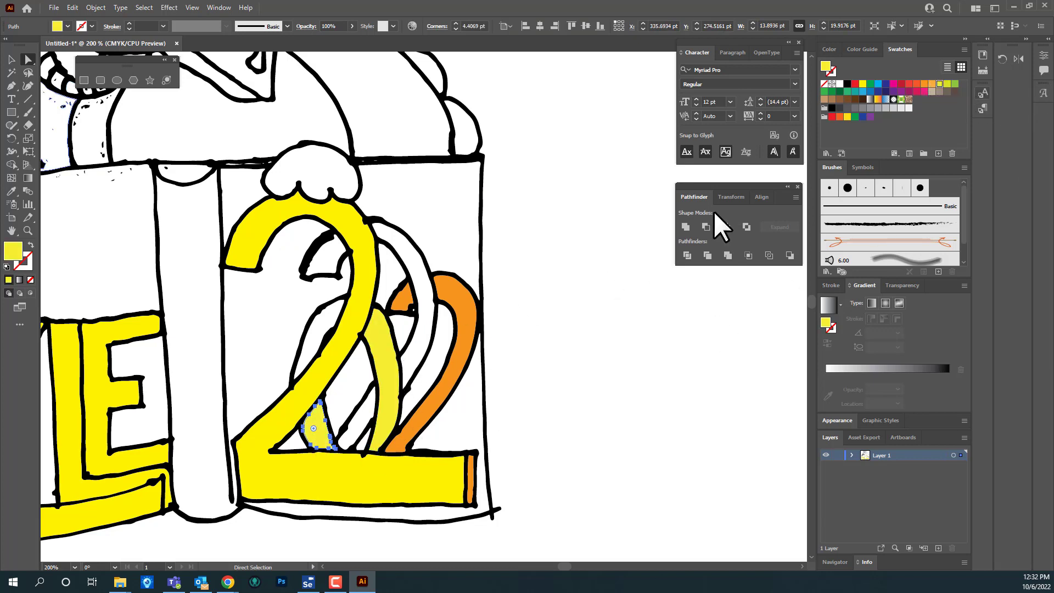
click(321, 325)
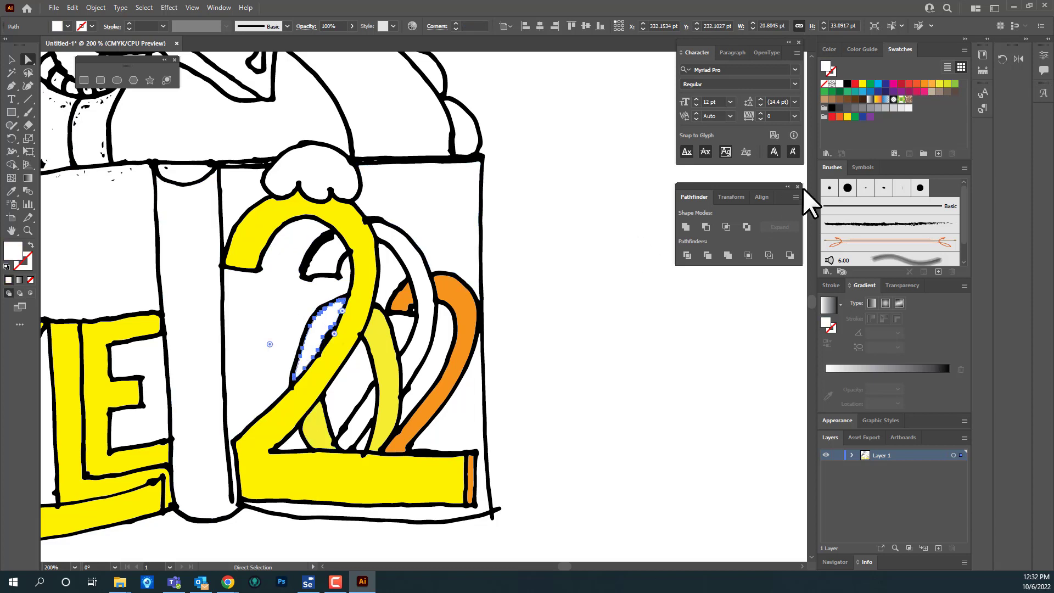
click(940, 84)
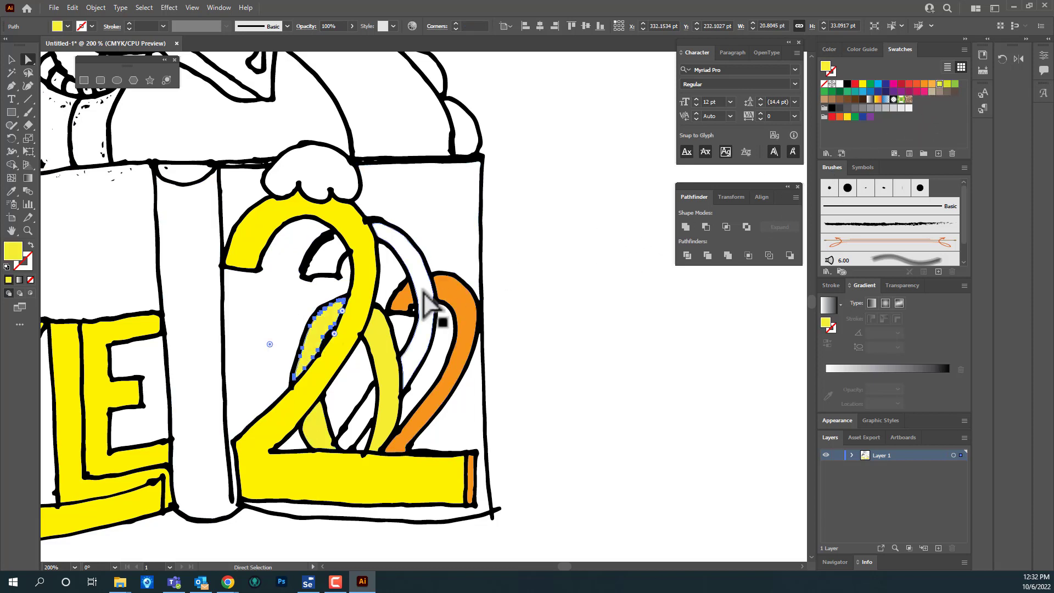
Fill the middle 2's curve, lower diagonal piece and upper tip with light orange (M=35 Y=85 K=0) and clear the selection.
click(432, 303)
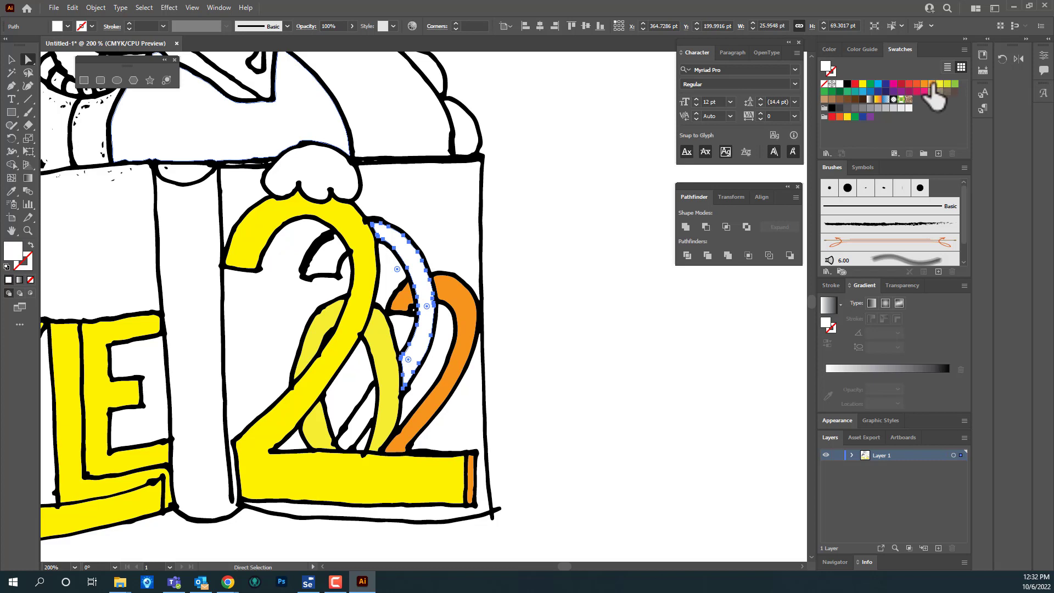
click(931, 84)
click(354, 428)
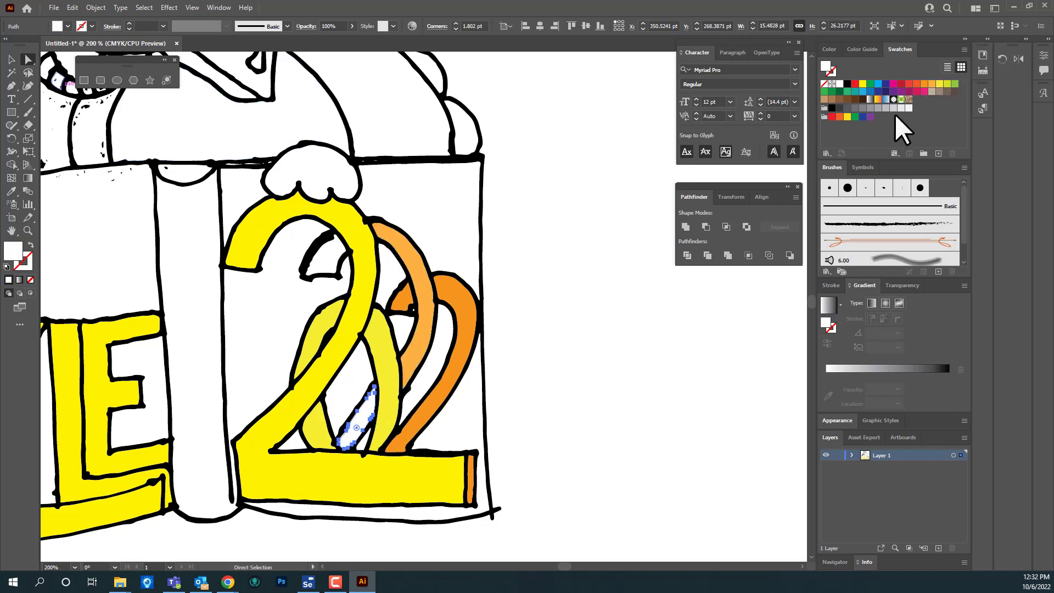
click(932, 84)
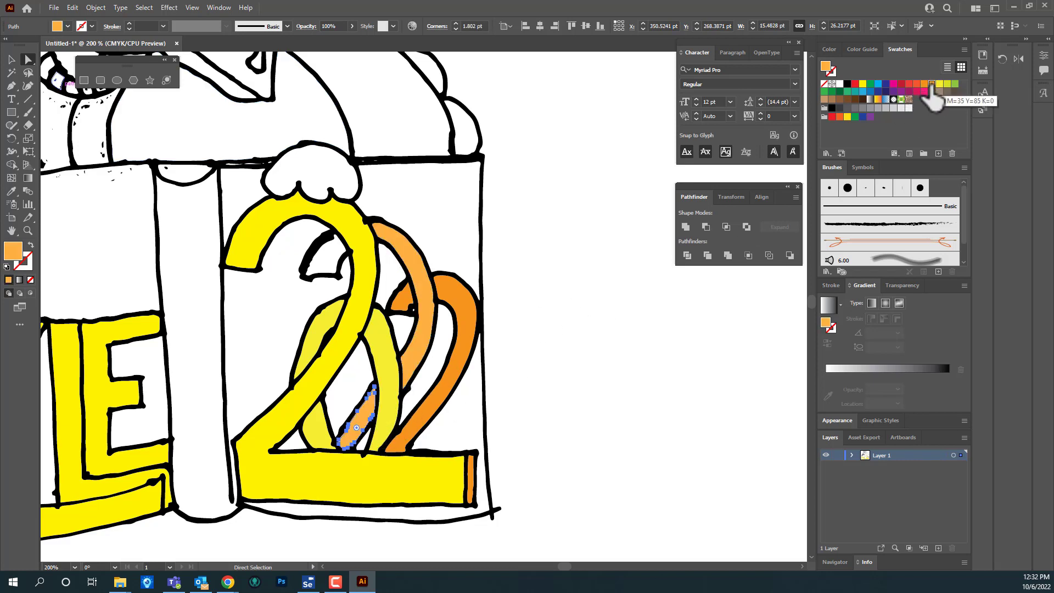
click(336, 265)
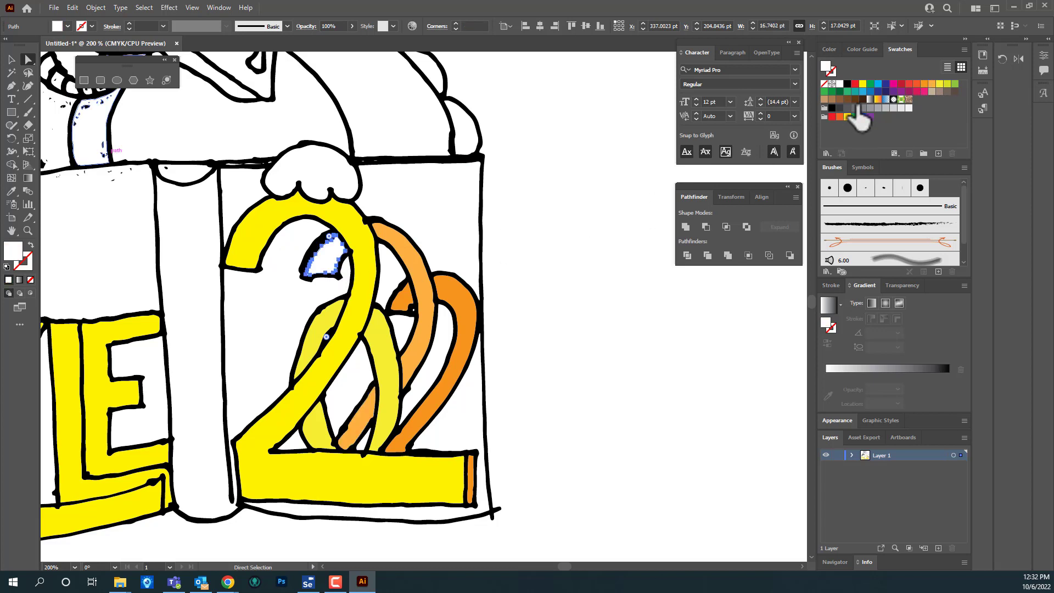
click(932, 84)
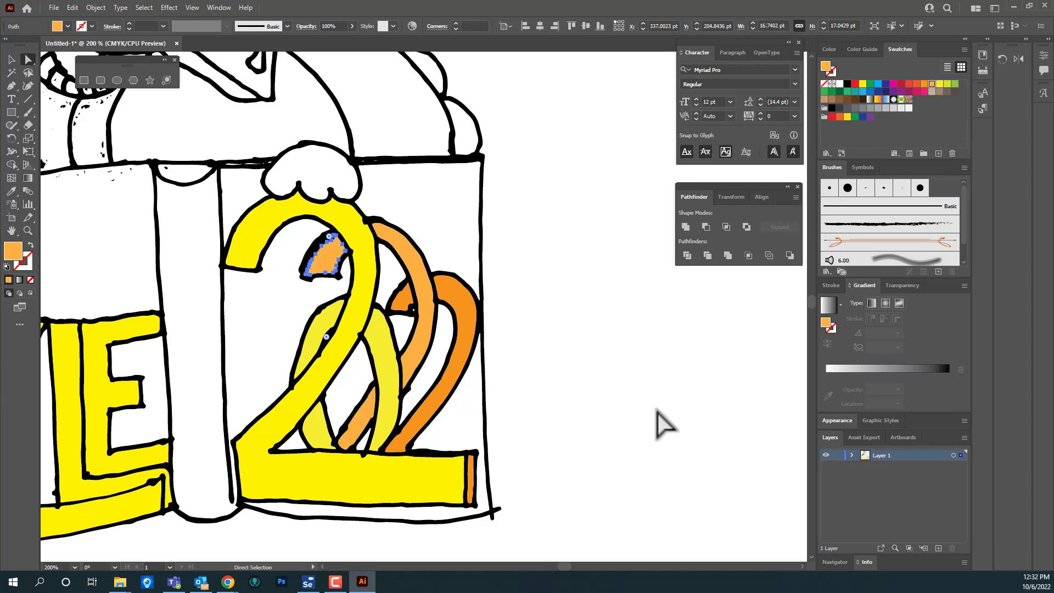
click(627, 434)
Fill the book's spine with its adjoining background and the right page's upper-left corner area with green.
click(198, 400)
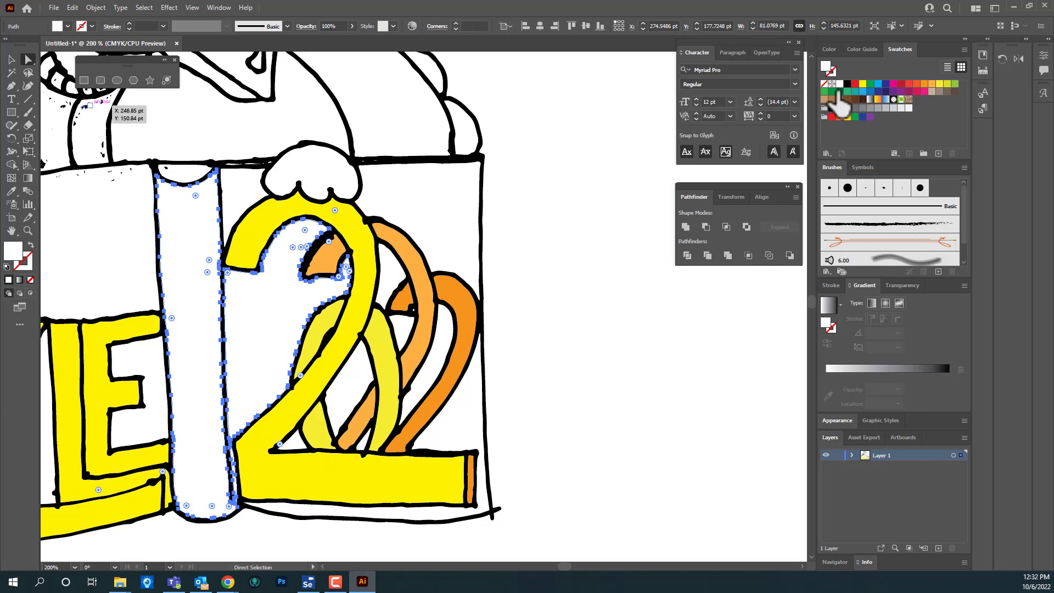
click(825, 93)
click(242, 205)
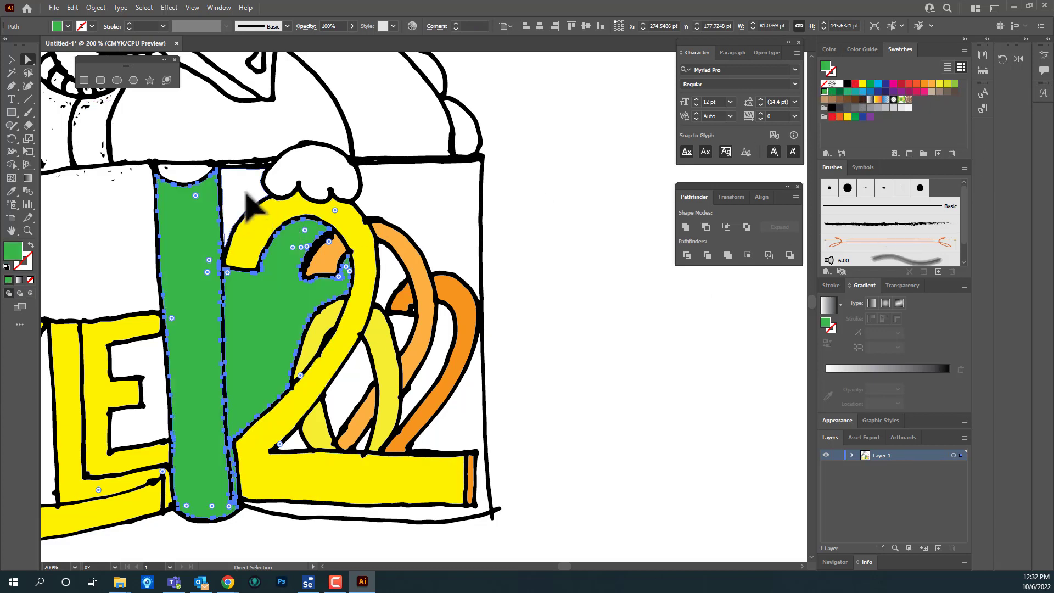
click(826, 92)
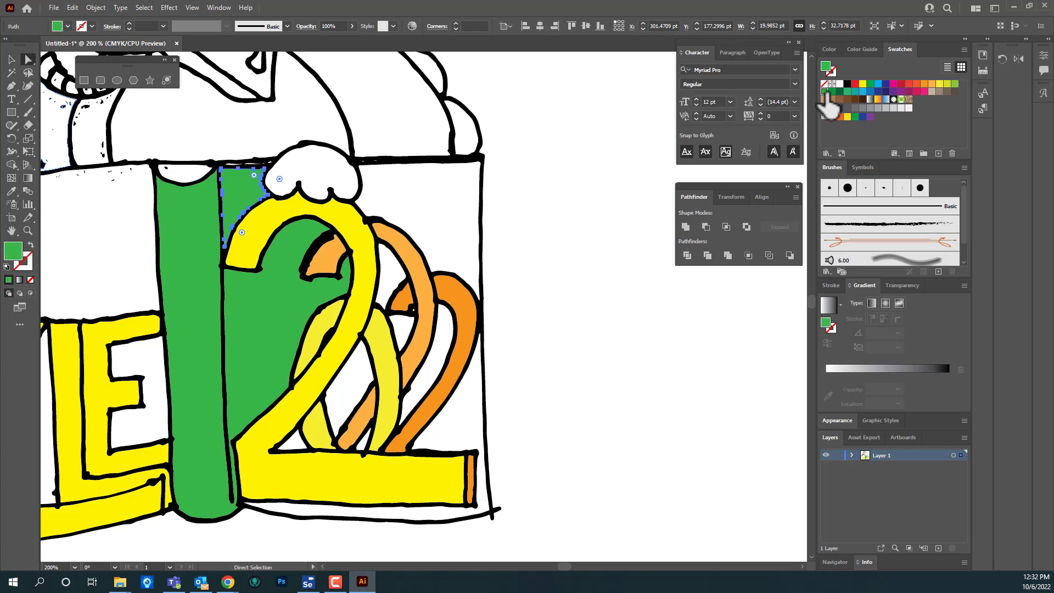
Select the remaining white background areas around and between the numerals on the right page together and fill them with green.
click(478, 211)
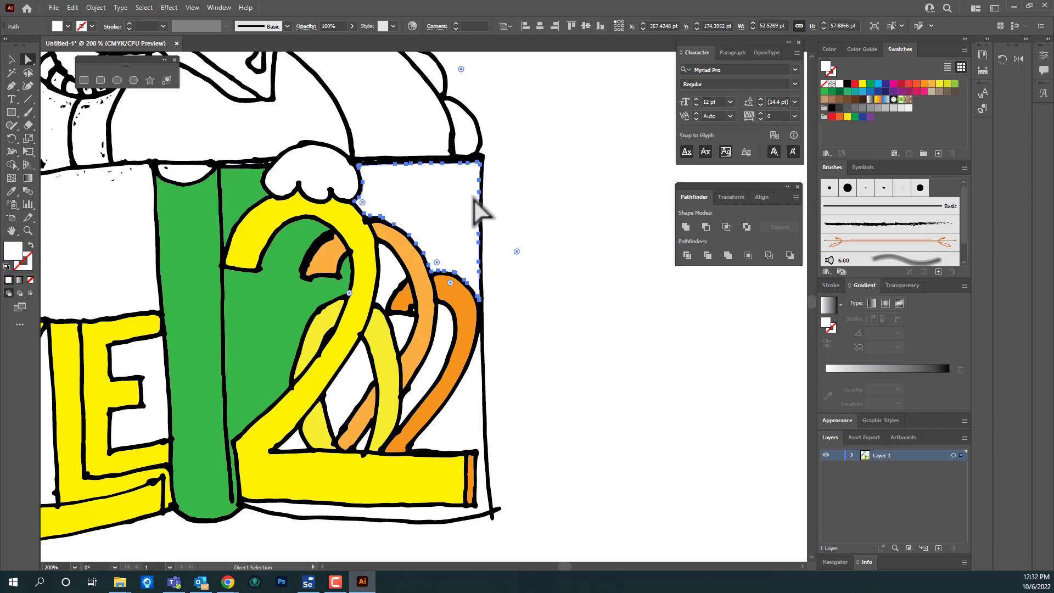
shift+click(400, 332)
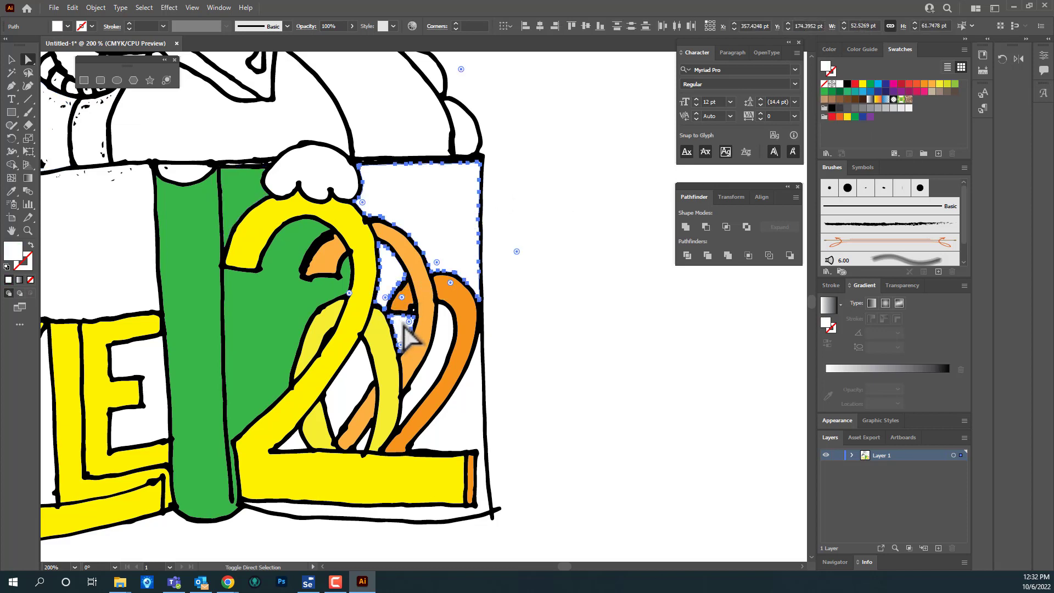
shift+click(447, 348)
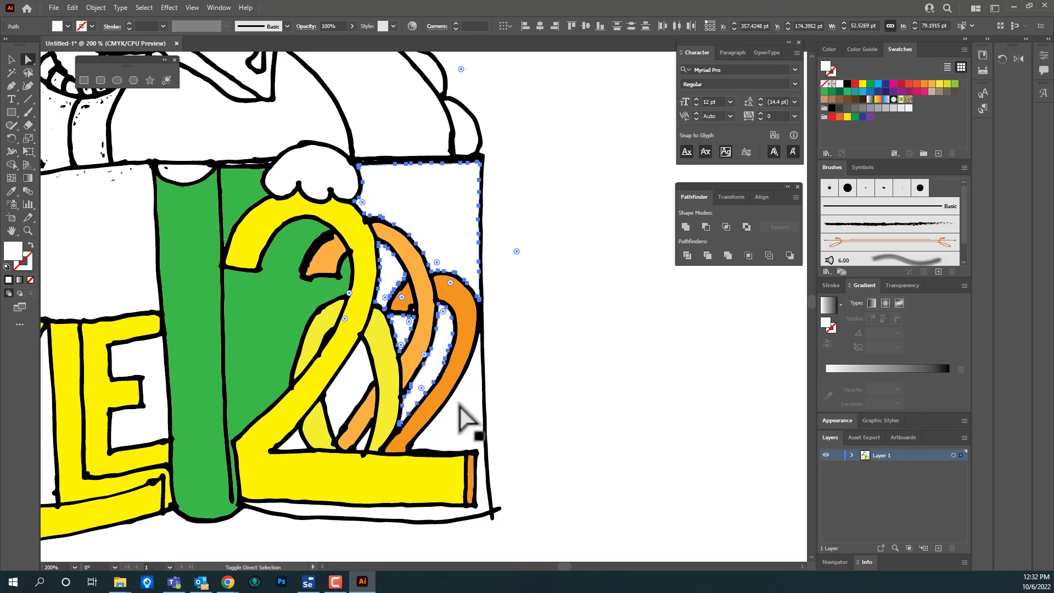
shift+click(461, 405)
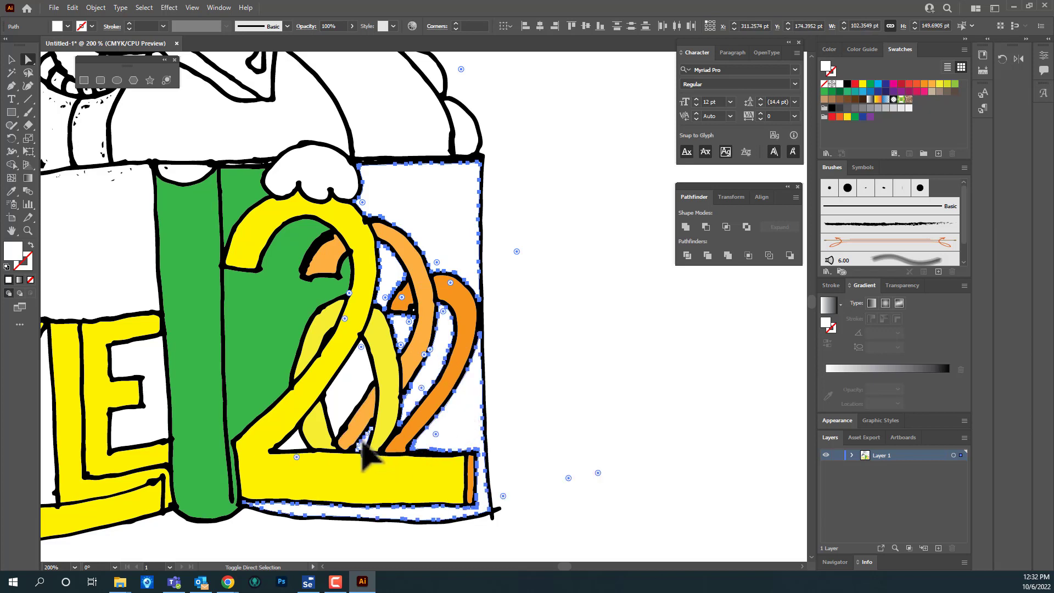
shift+click(363, 445)
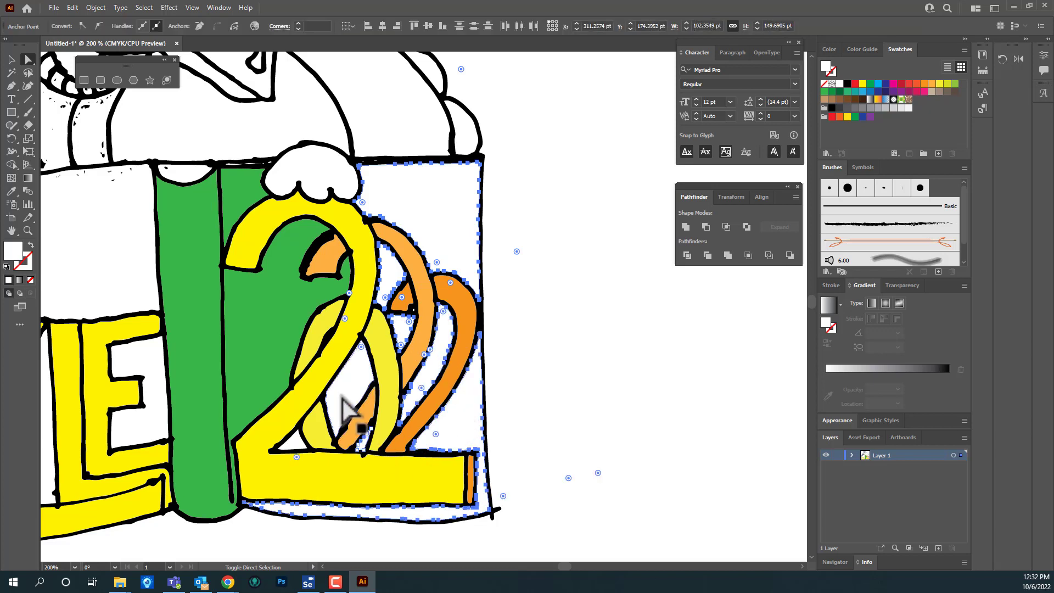
shift+click(298, 453)
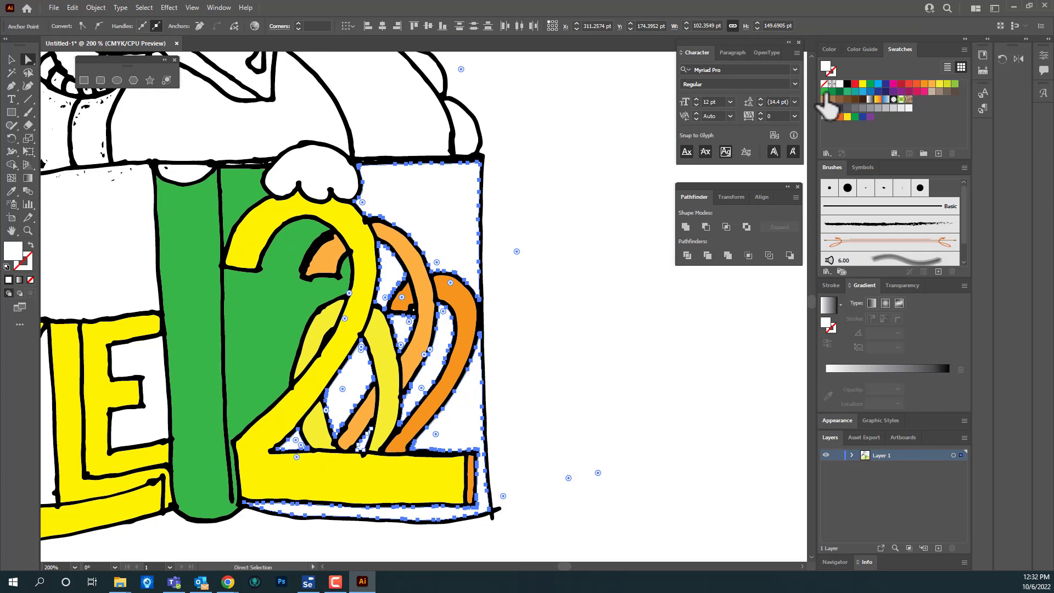
click(824, 92)
drag(547, 374, 884, 408)
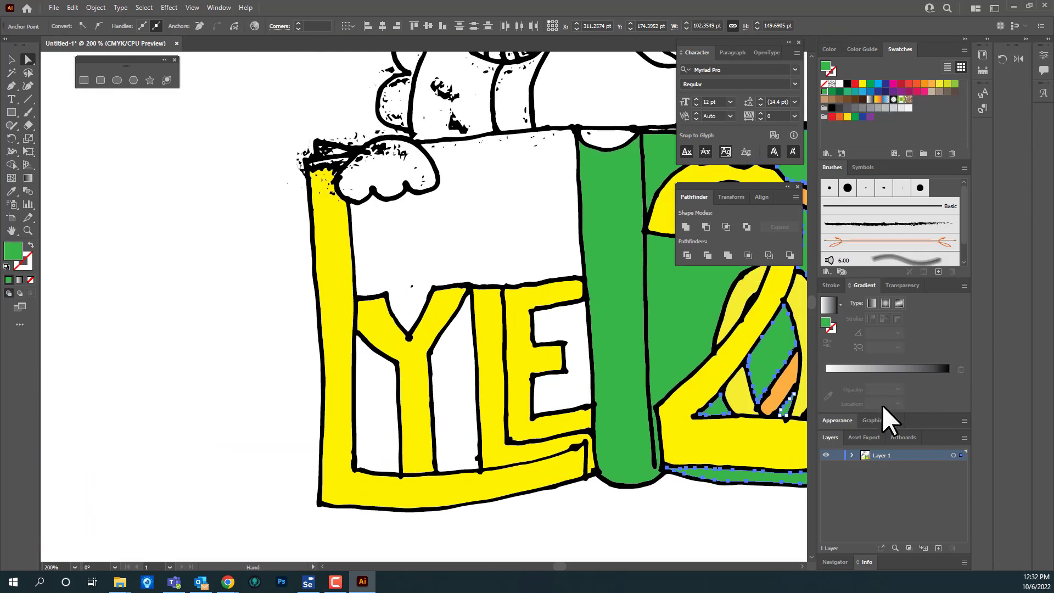
Select the white background areas above and between the yellow letters on the left page together and fill them with green.
click(413, 315)
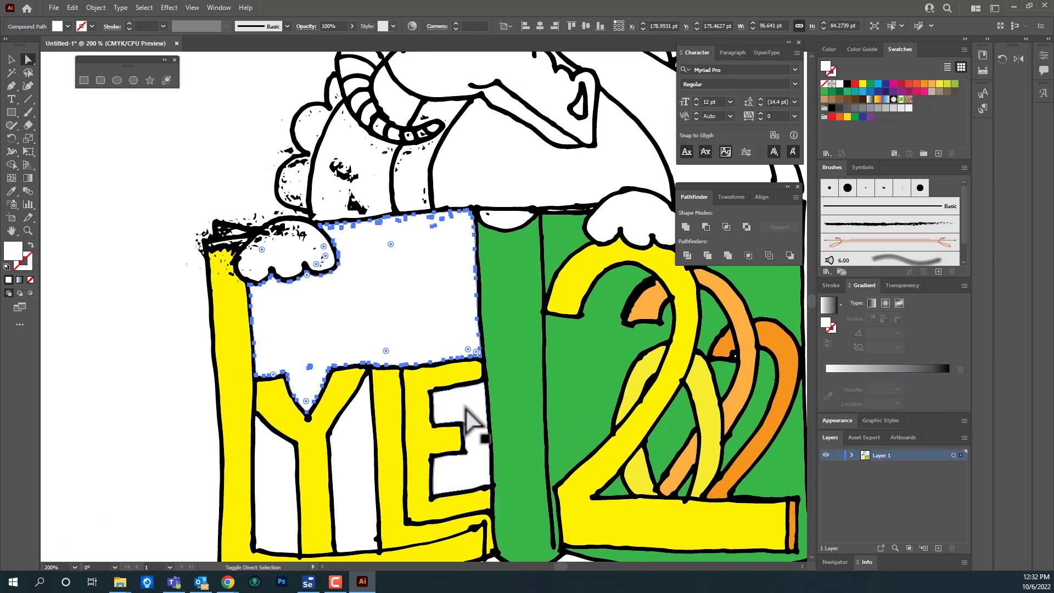
shift+click(466, 421)
shift+click(360, 500)
shift+click(275, 527)
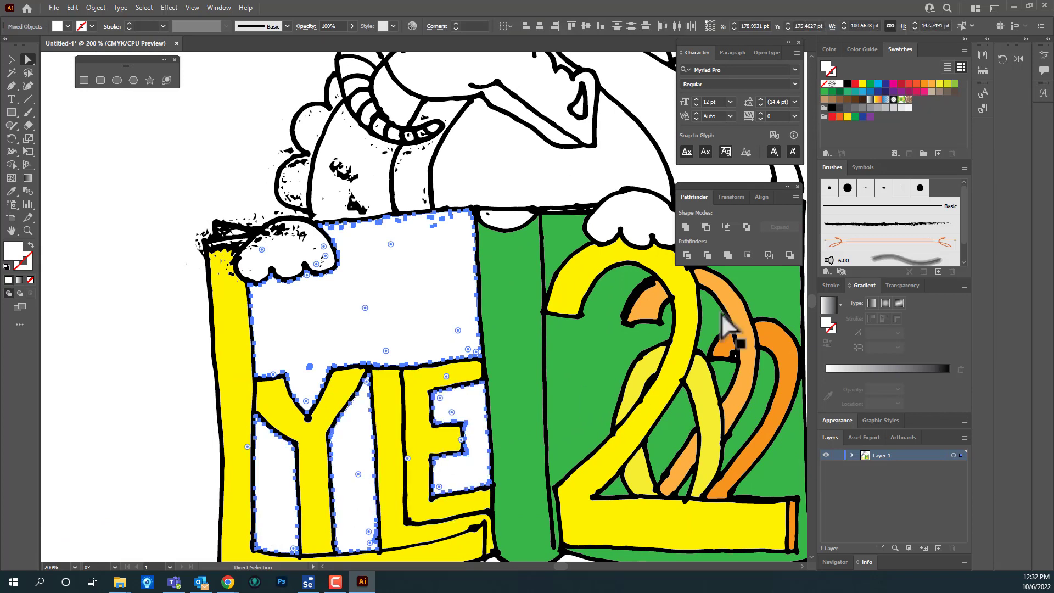
click(825, 92)
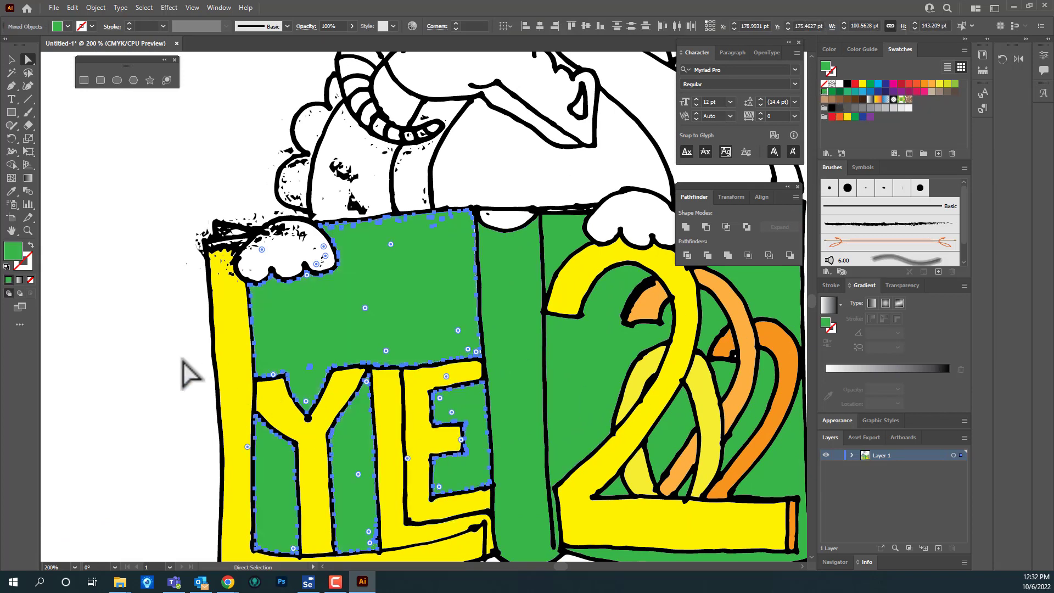
Fill the dragon's tail, its left body section and the neck piece inside the curled horn with the Fading Sky gradient.
drag(168, 214, 46, 407)
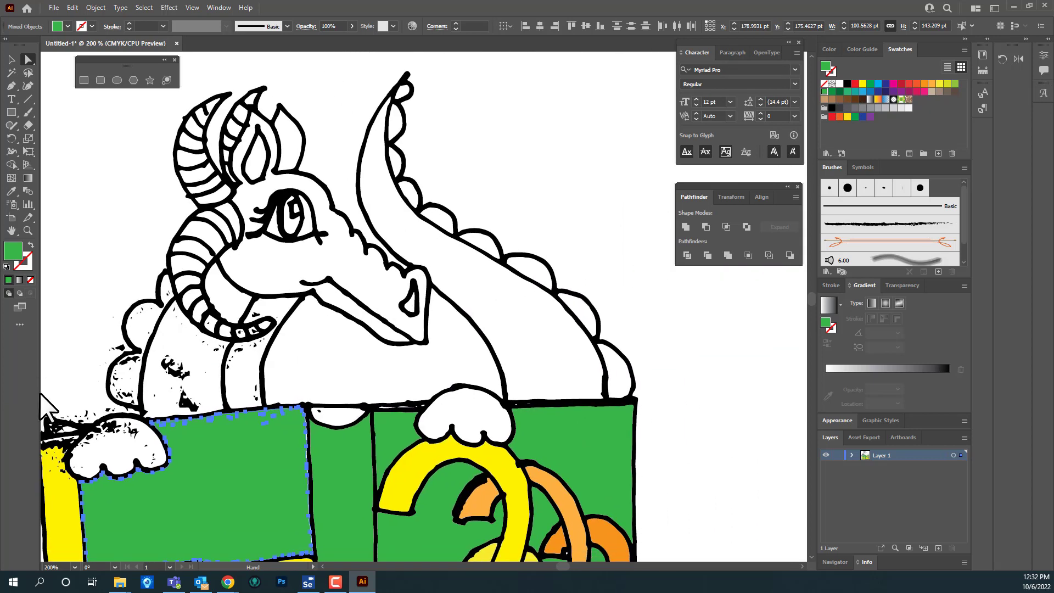
click(536, 370)
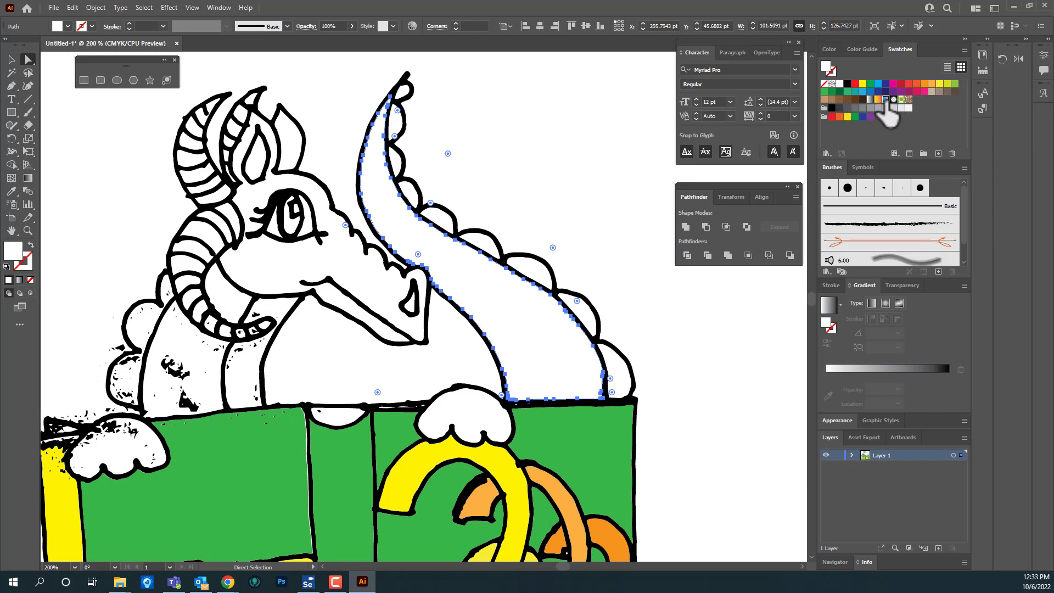
click(886, 99)
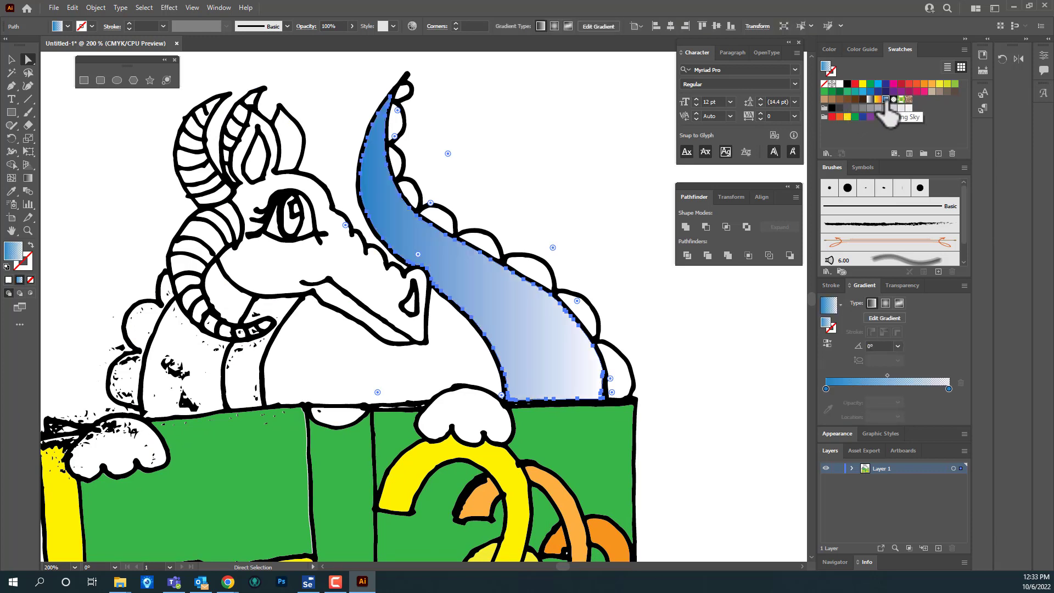
click(217, 400)
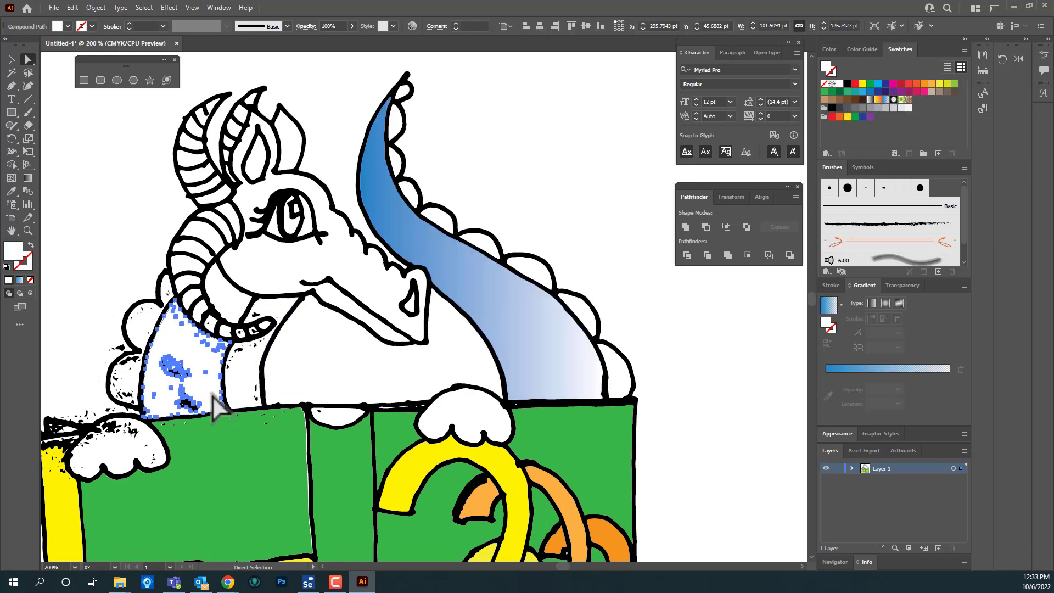
click(885, 101)
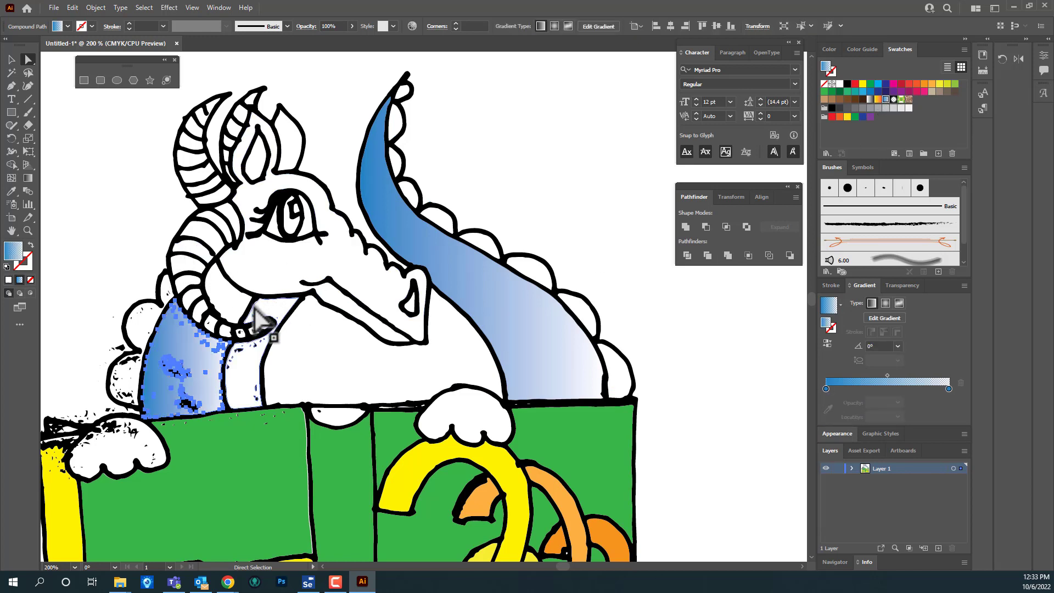
click(233, 301)
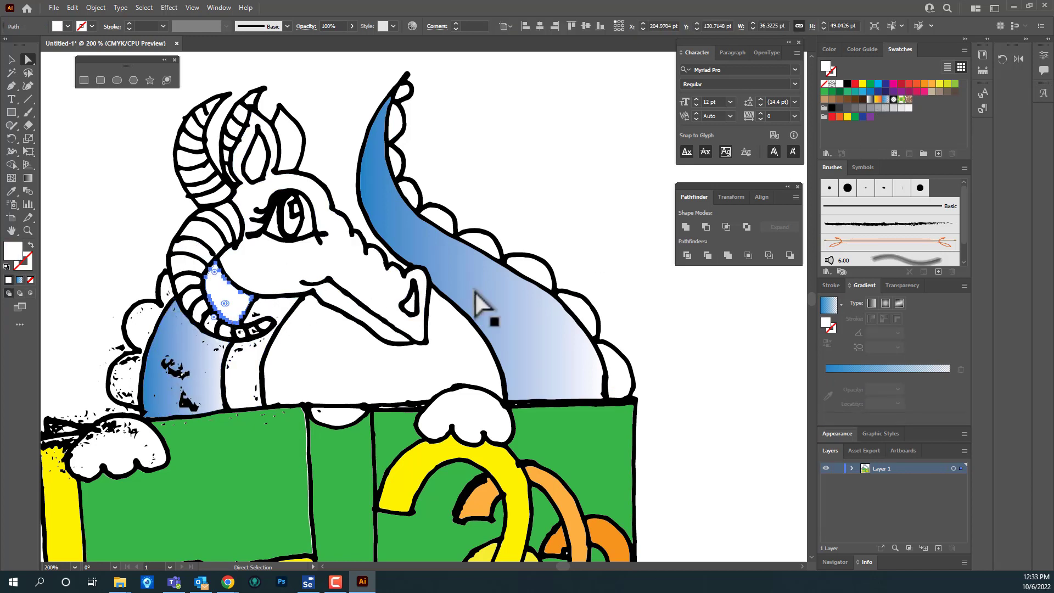
click(886, 99)
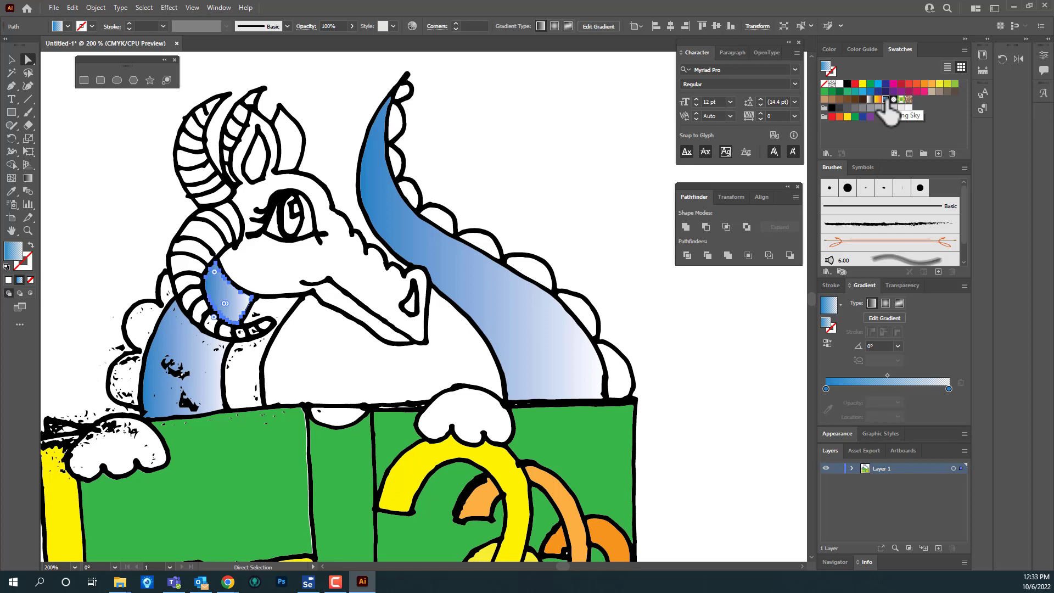
Fill the dragon's neck band with medium blue and the rounded spikes on its left back with bright cyan.
click(233, 382)
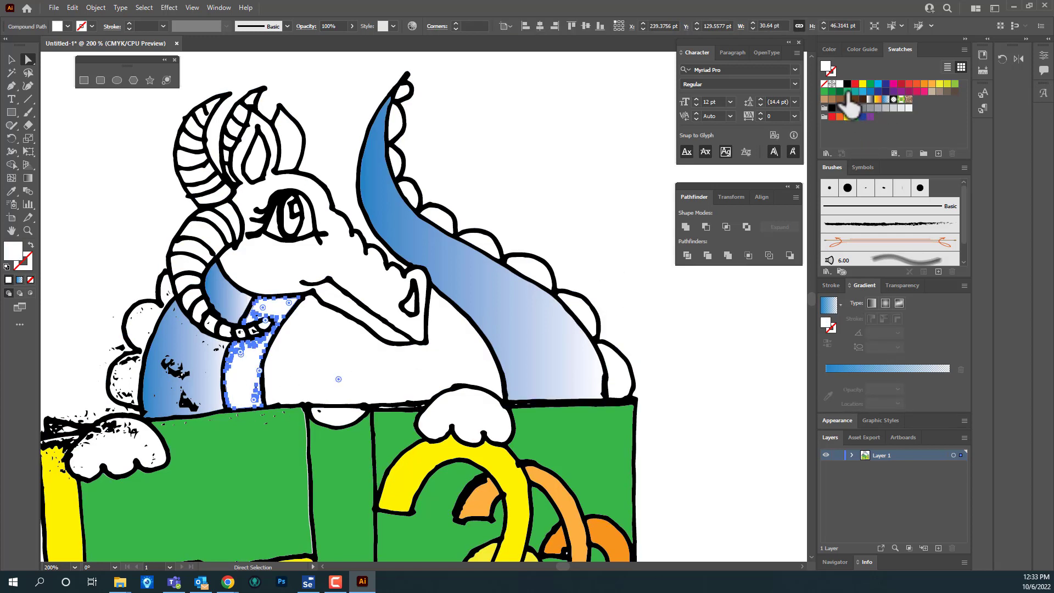
click(862, 91)
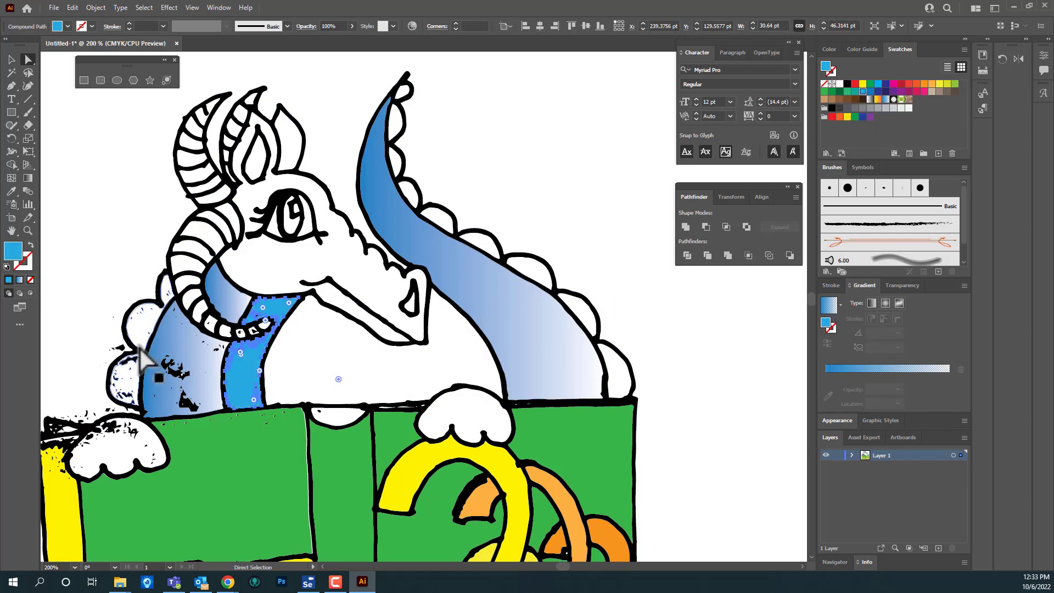
click(131, 380)
click(133, 387)
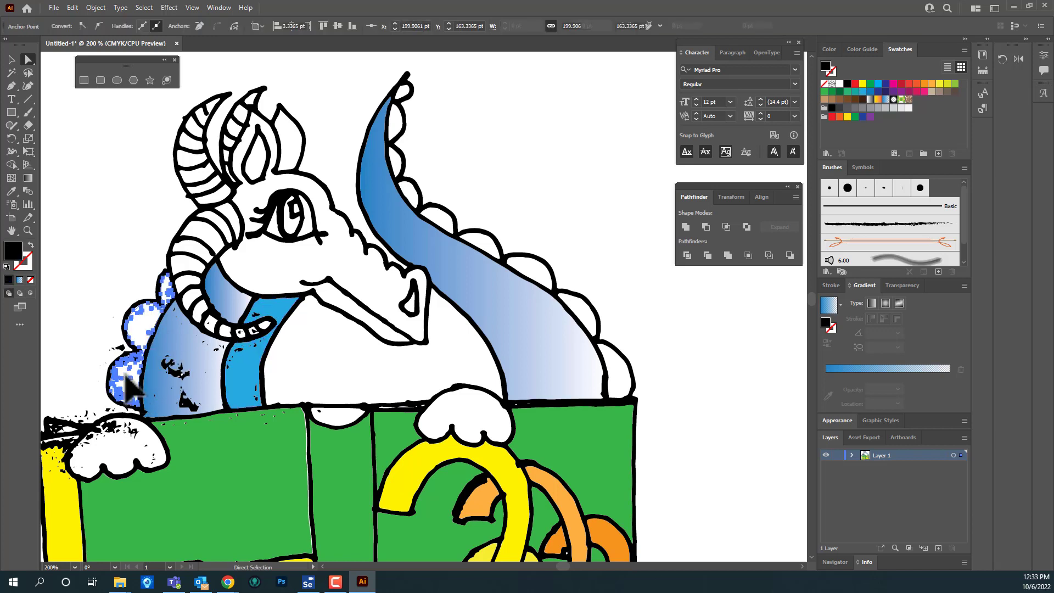
click(878, 84)
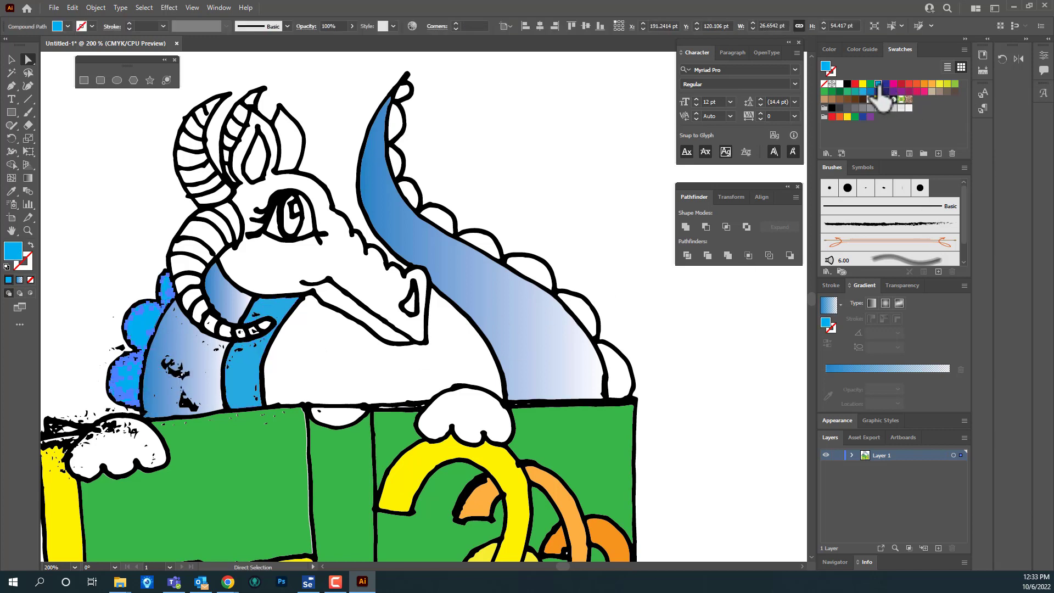
Fill the dragon's head and its far ear with the Fading Sky gradient.
click(336, 277)
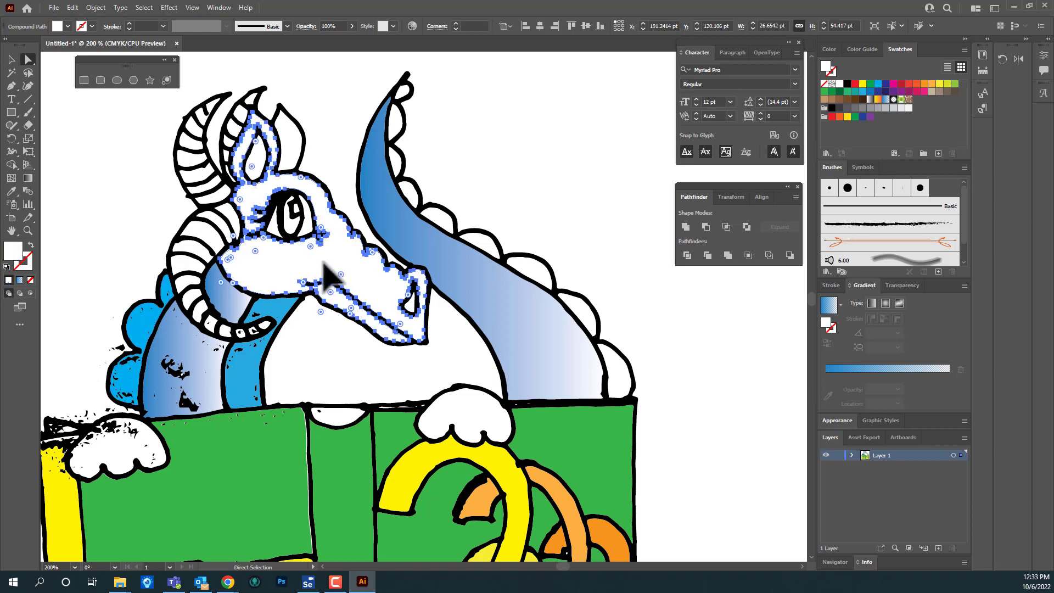
click(886, 99)
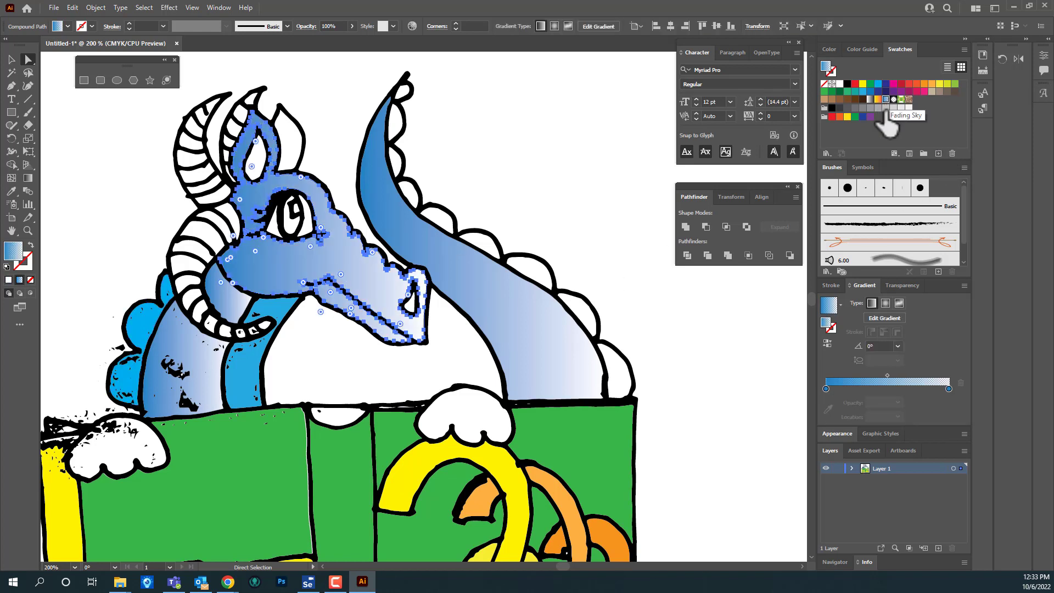
click(296, 156)
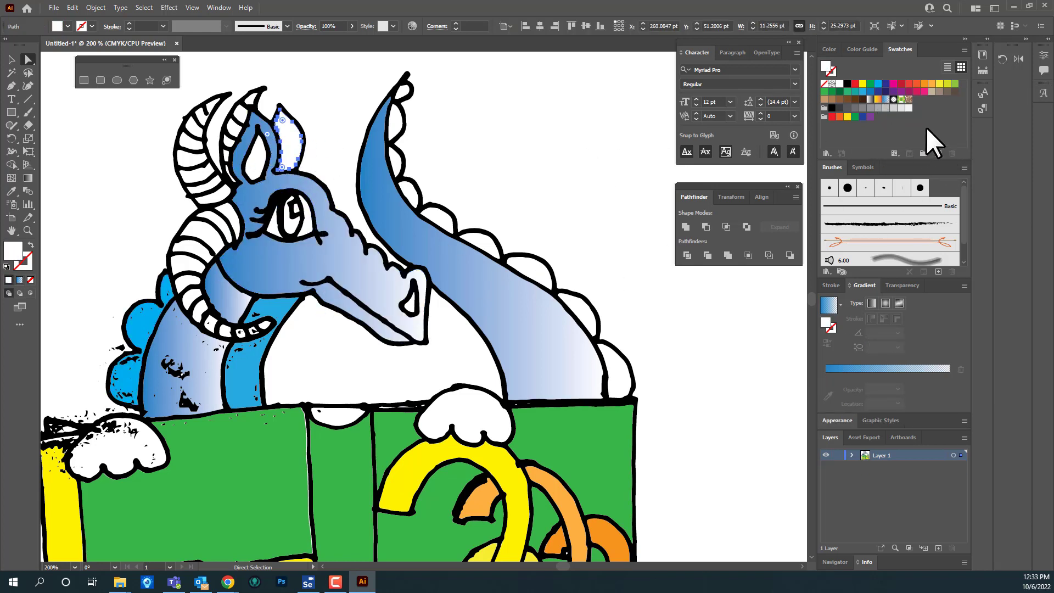
click(887, 100)
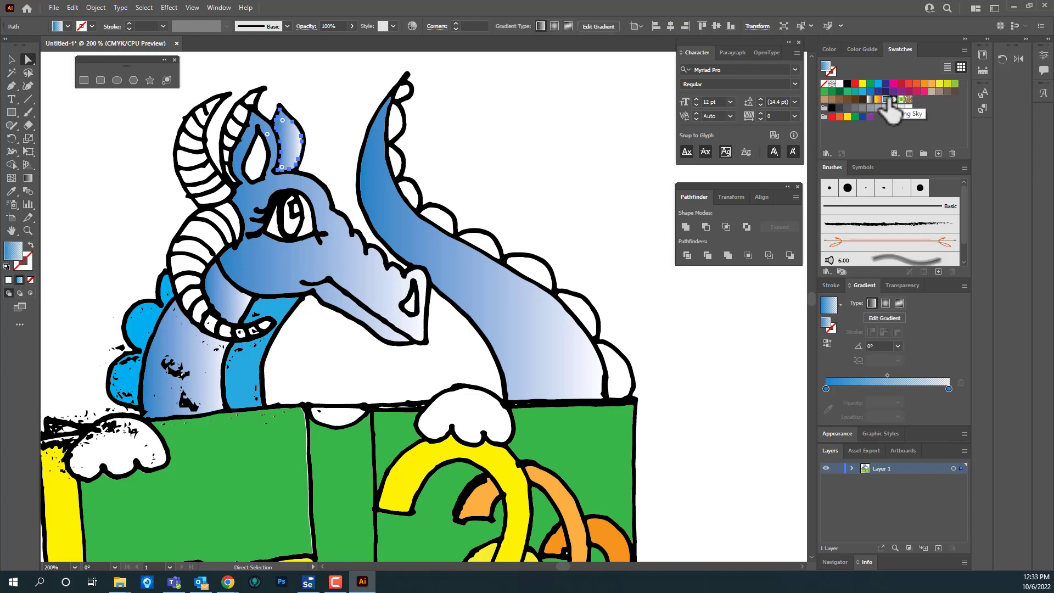
Fill the left horn's tip with dark blue and the striped segments from below it down to the curled end with teal green.
drag(204, 126, 224, 97)
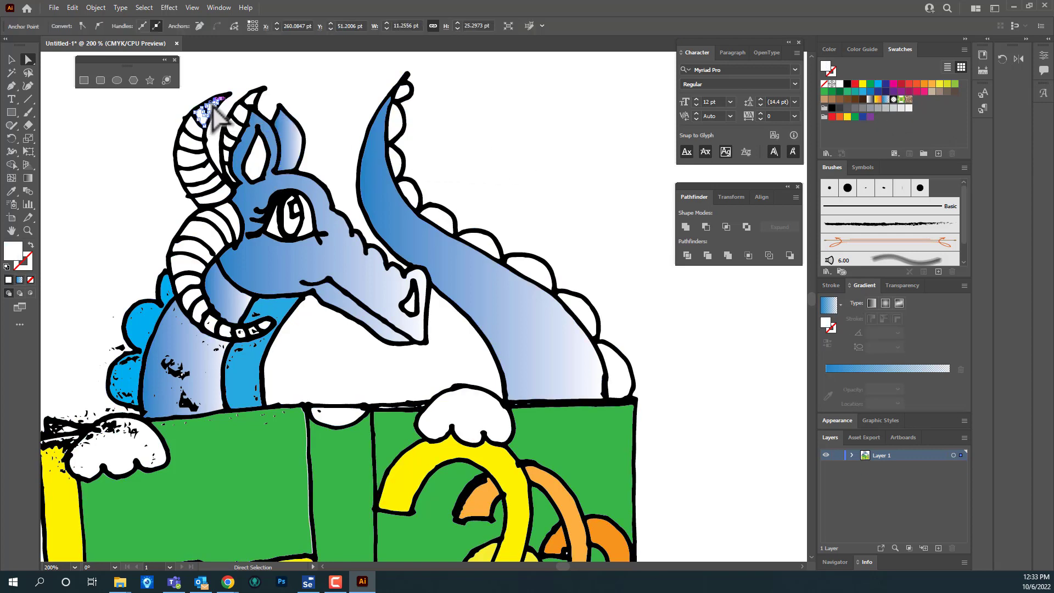
click(878, 91)
drag(201, 137, 199, 139)
shift+click(186, 155)
shift+click(196, 174)
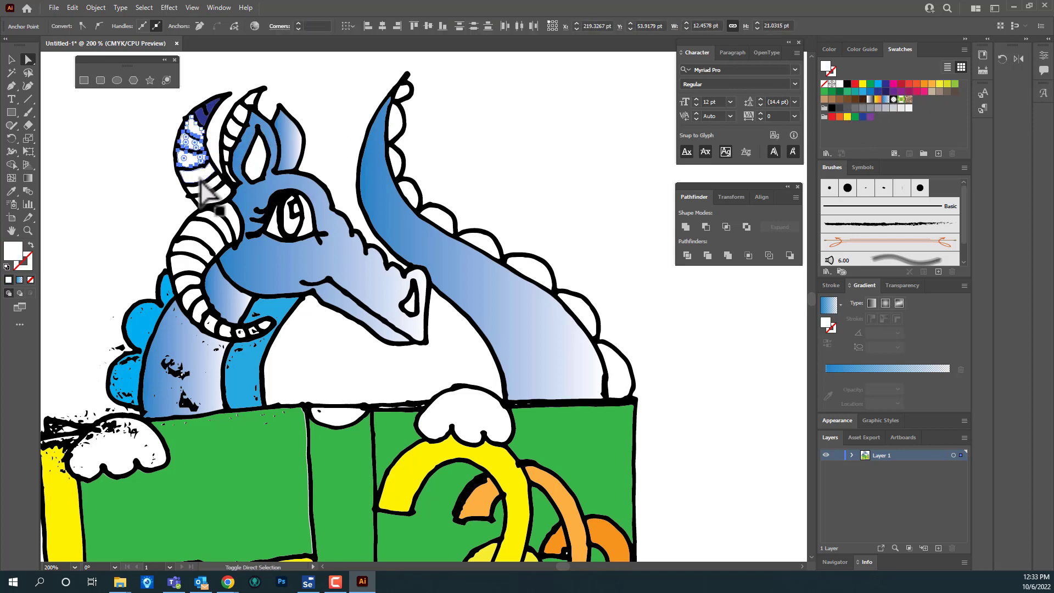
shift+click(207, 189)
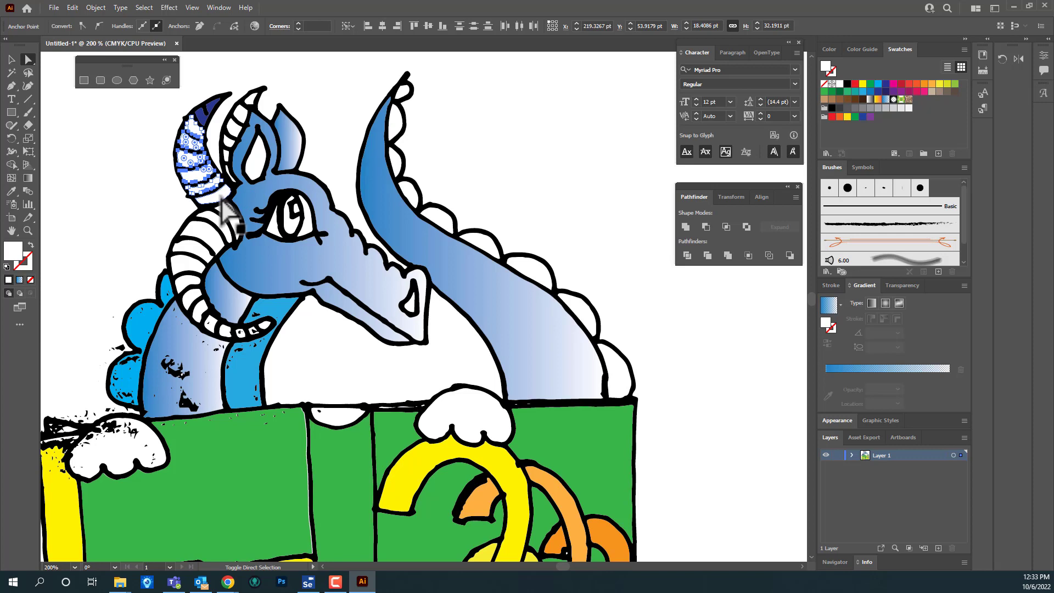
shift+click(221, 199)
shift+click(221, 230)
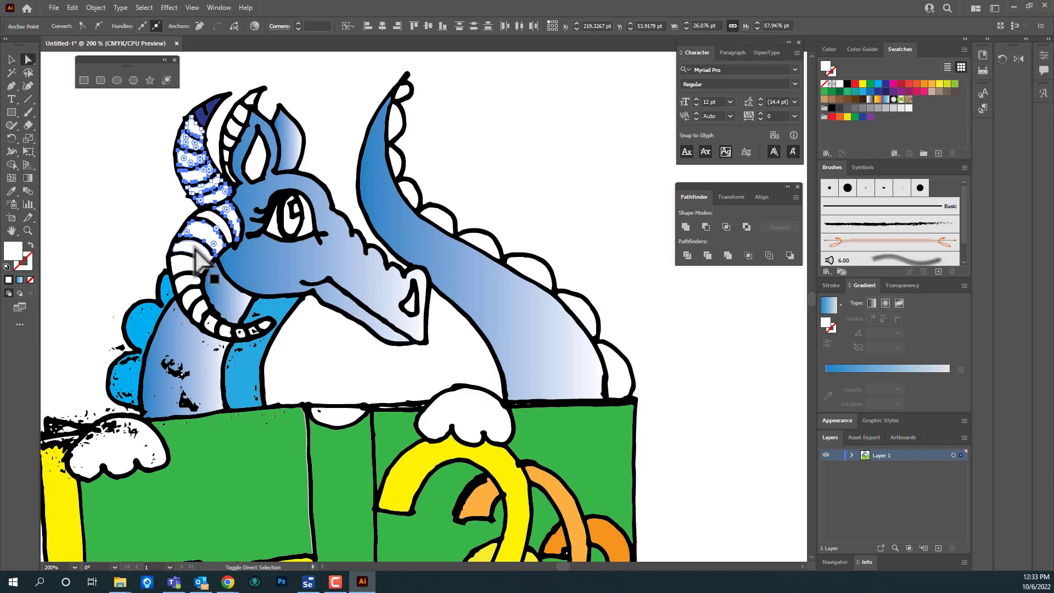
shift+click(186, 279)
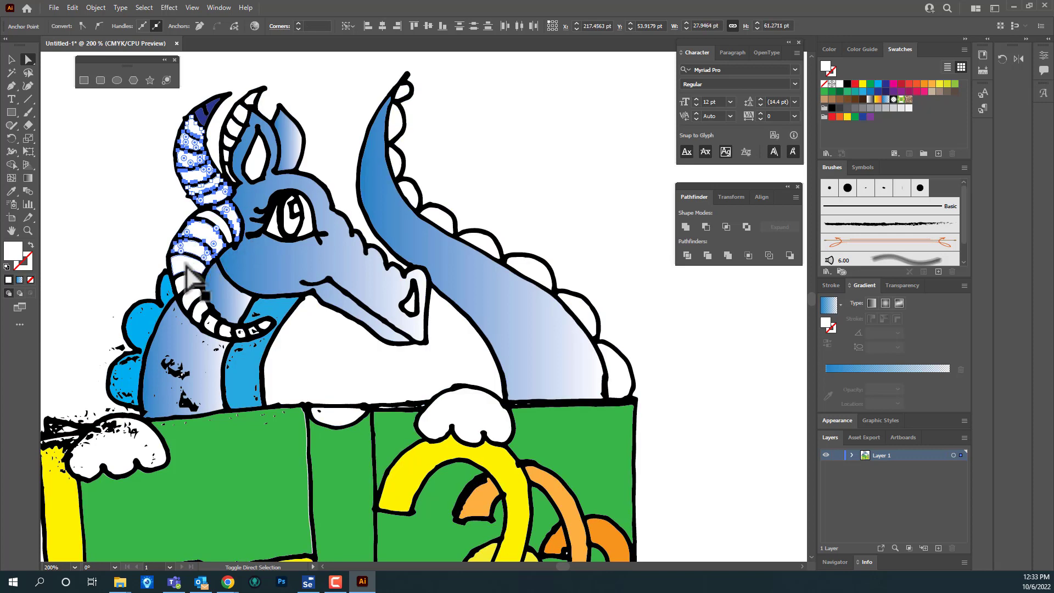
shift+click(197, 311)
shift+click(215, 325)
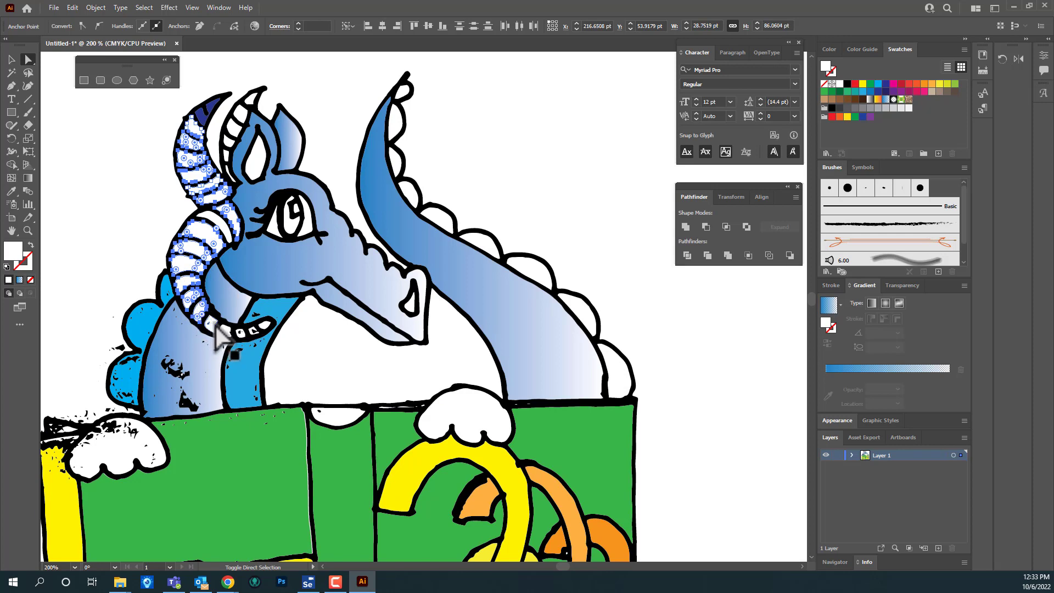
shift+click(236, 333)
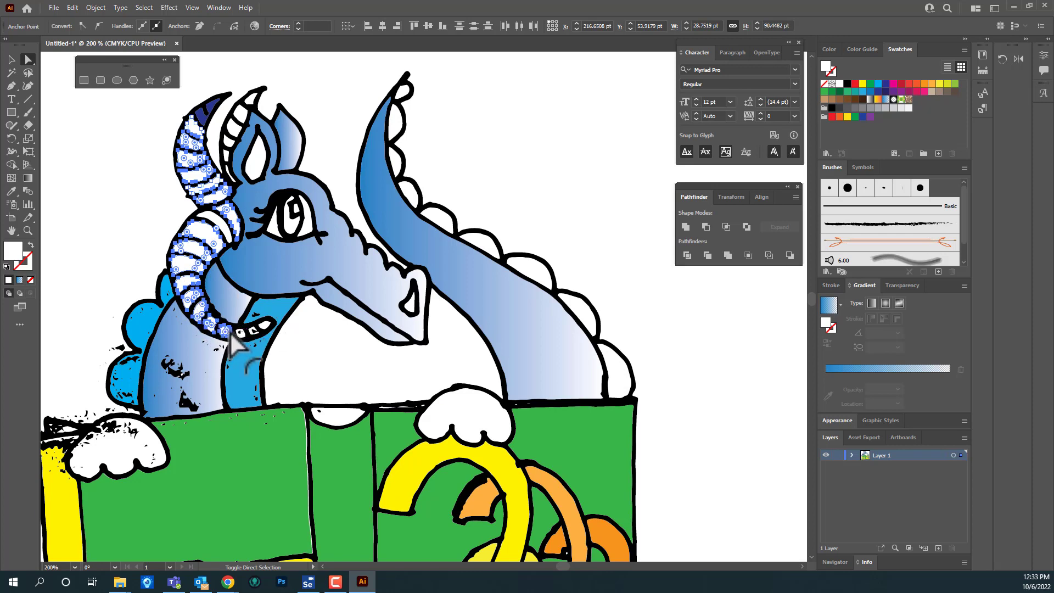
shift+click(264, 327)
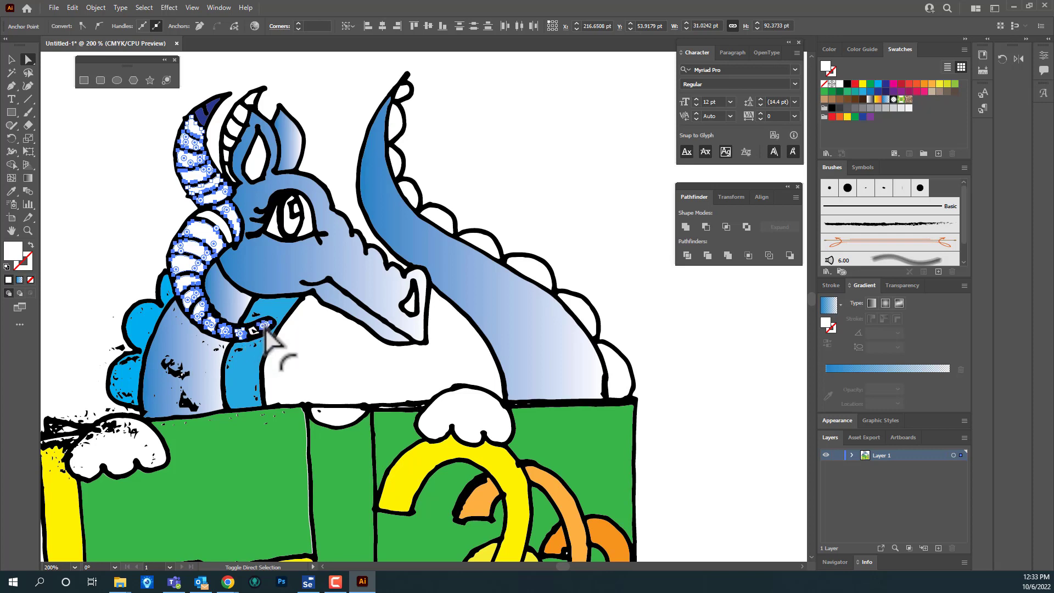
shift+click(255, 334)
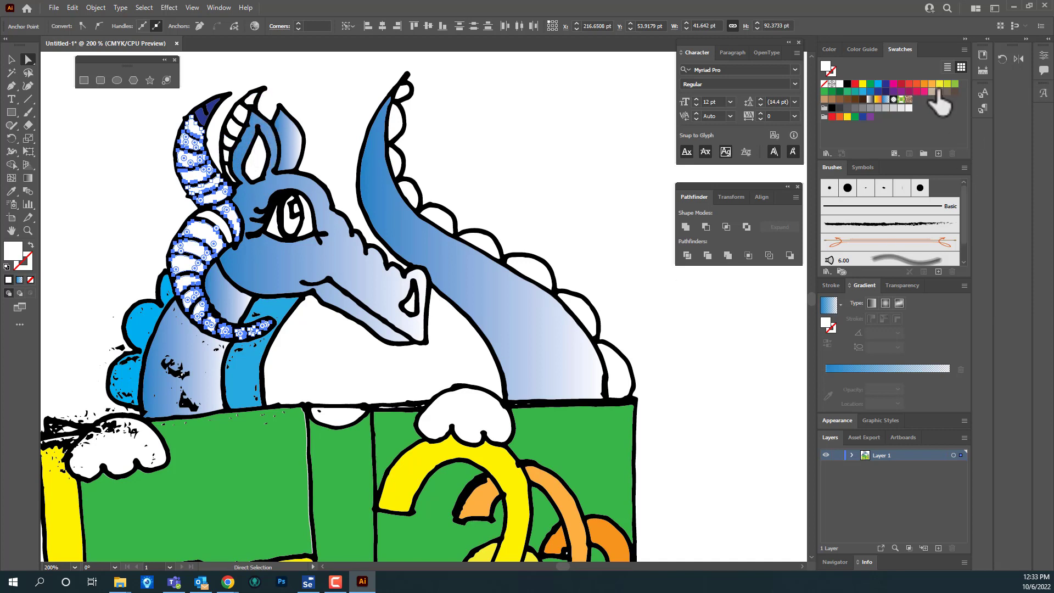
click(863, 91)
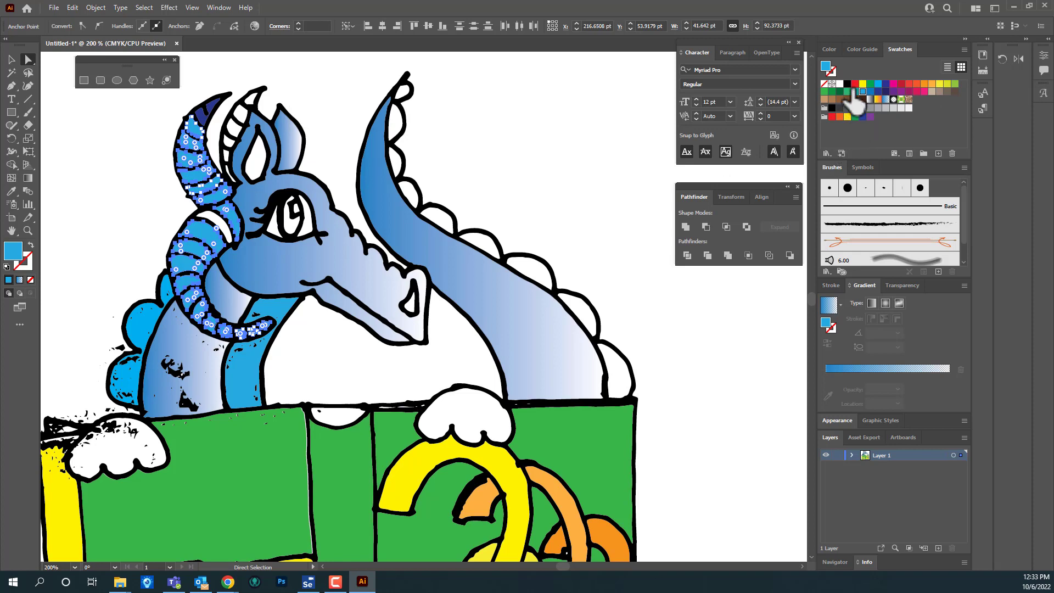
click(848, 92)
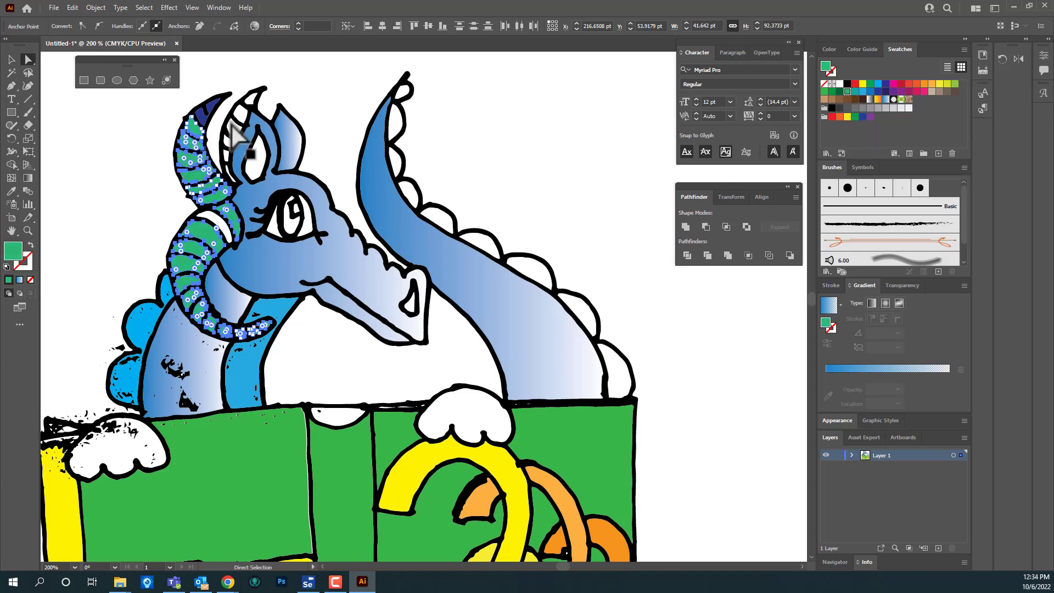
Fill the far horn's tip with dark blue, and its lower segments and the curled horn's white middle band with medium blue.
click(254, 101)
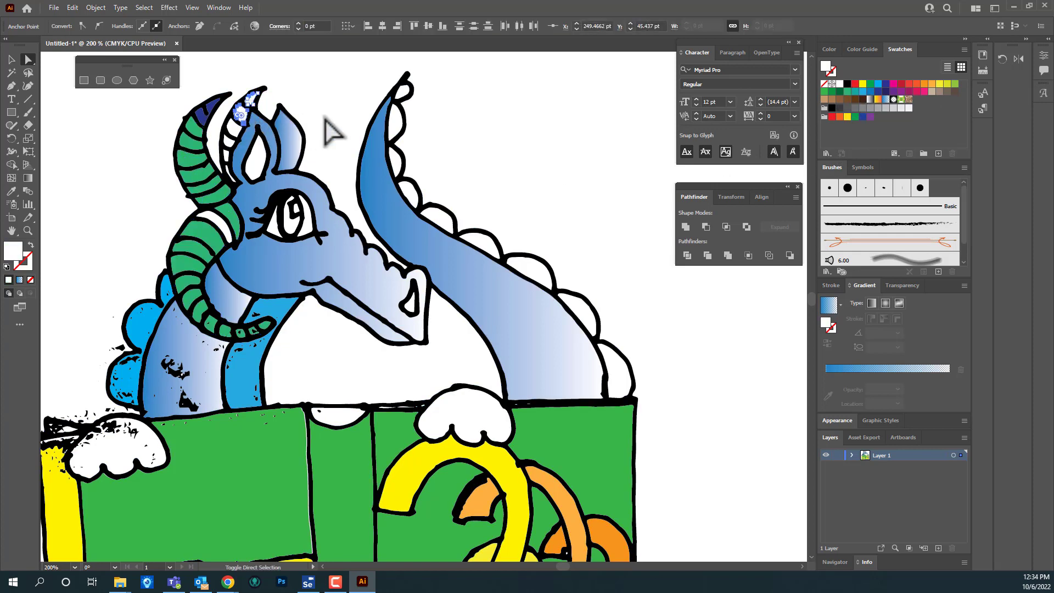
click(878, 91)
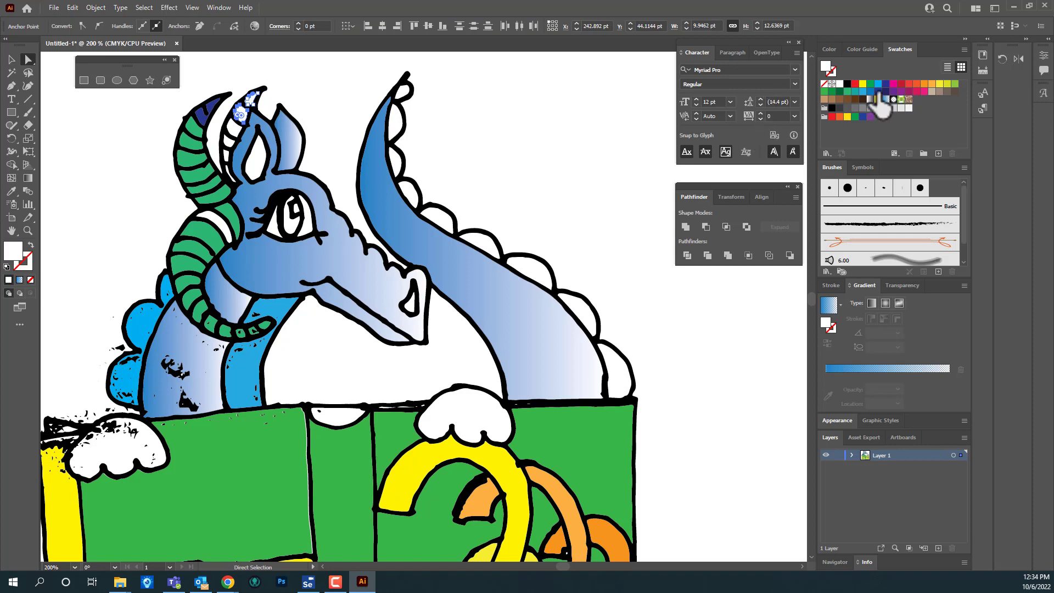
click(229, 142)
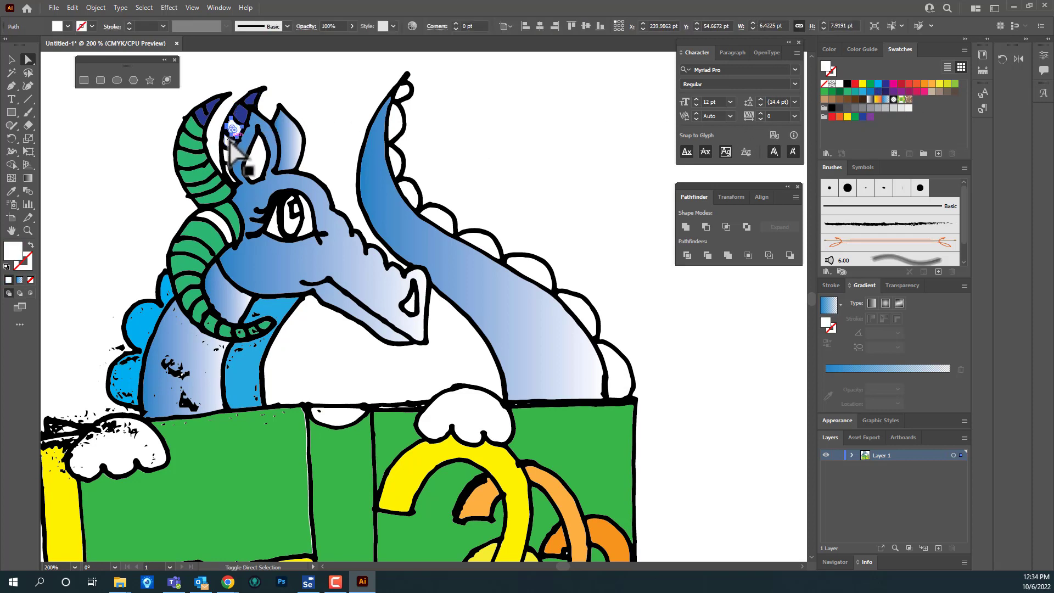
shift+click(225, 154)
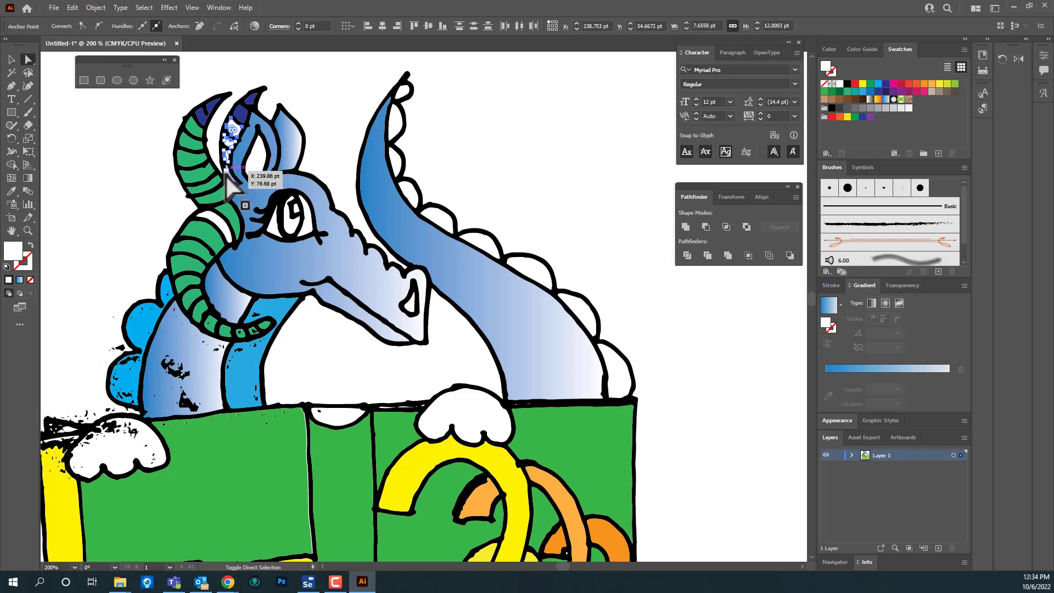
shift+click(228, 175)
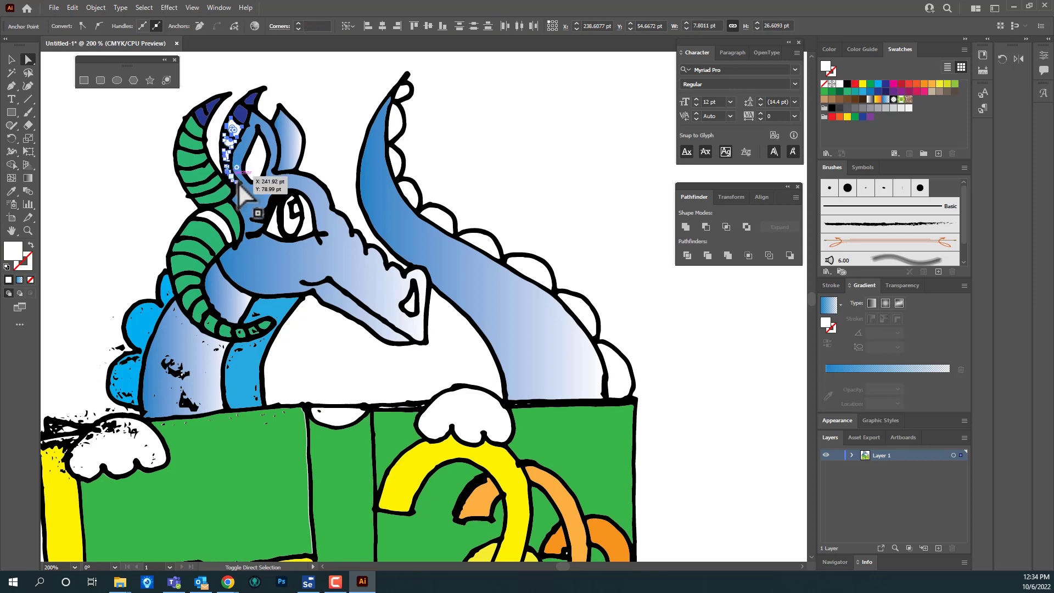
shift+click(226, 235)
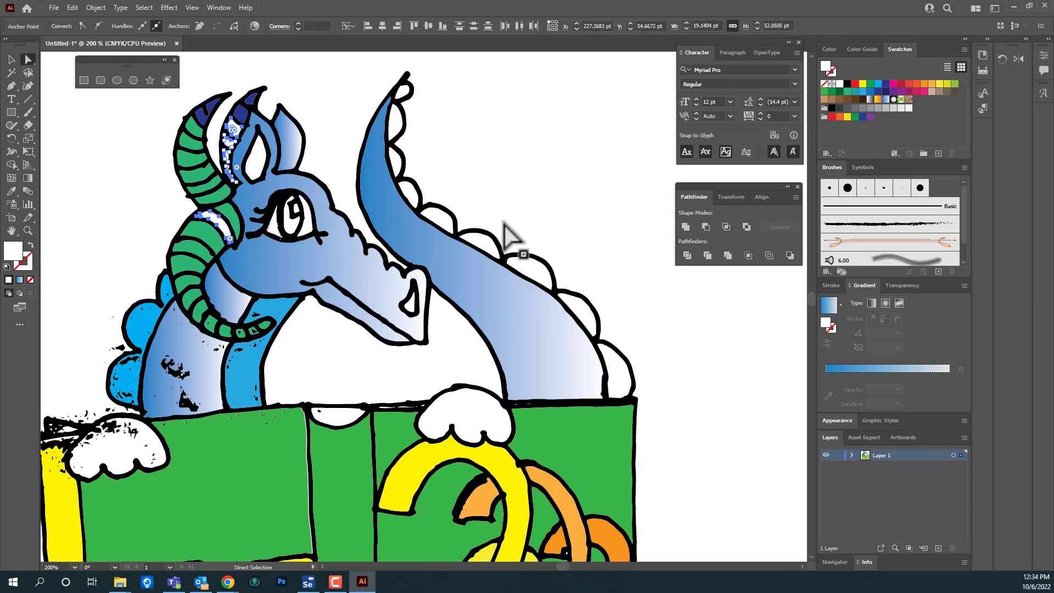
click(871, 91)
click(502, 207)
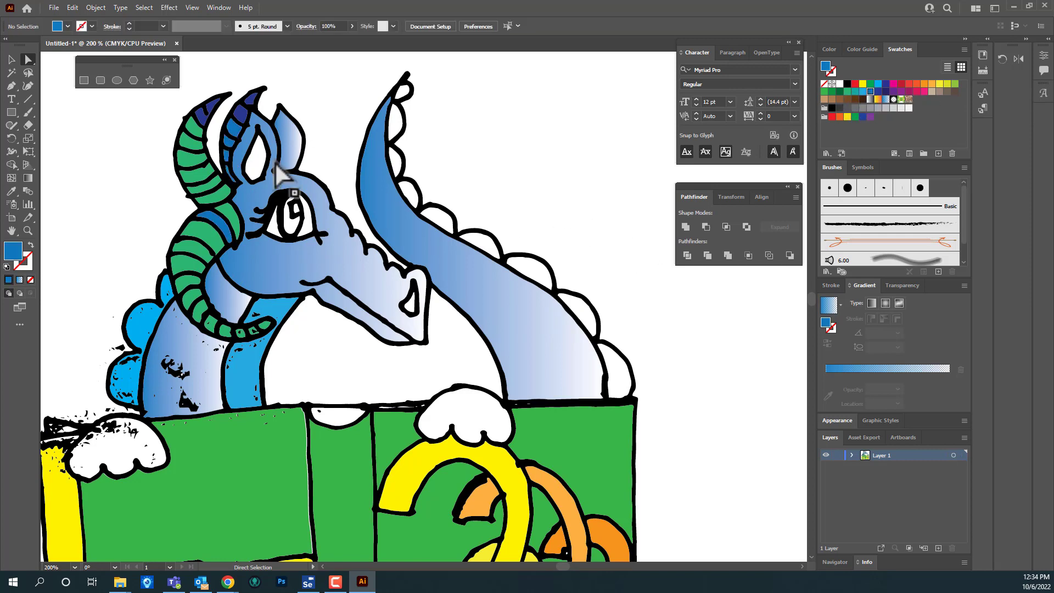
Fill the dragon's iris with bright cyan and both paws on the book with the Fading Sky gradient.
click(293, 226)
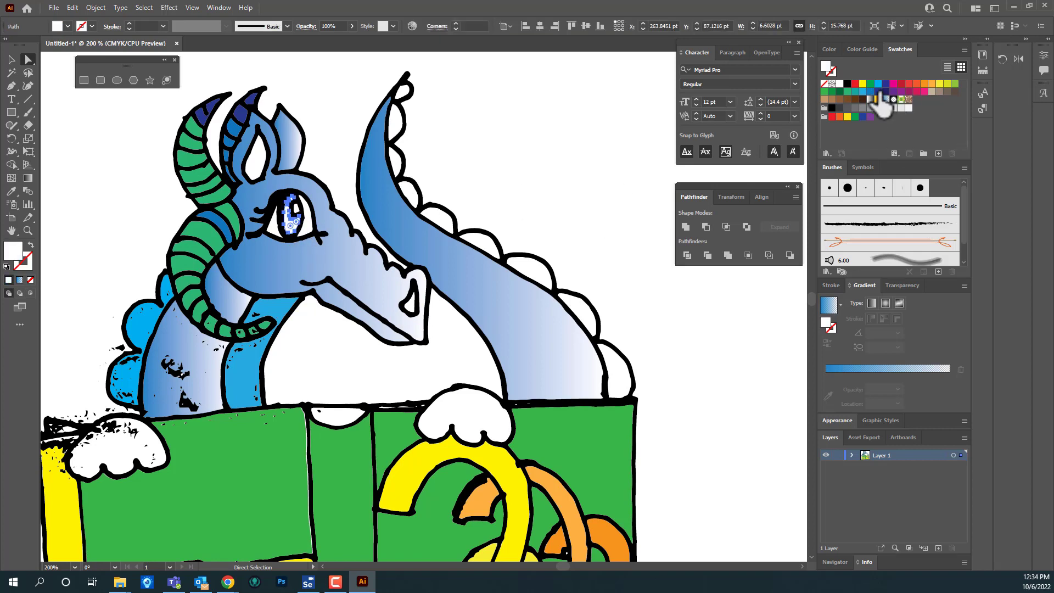
click(306, 226)
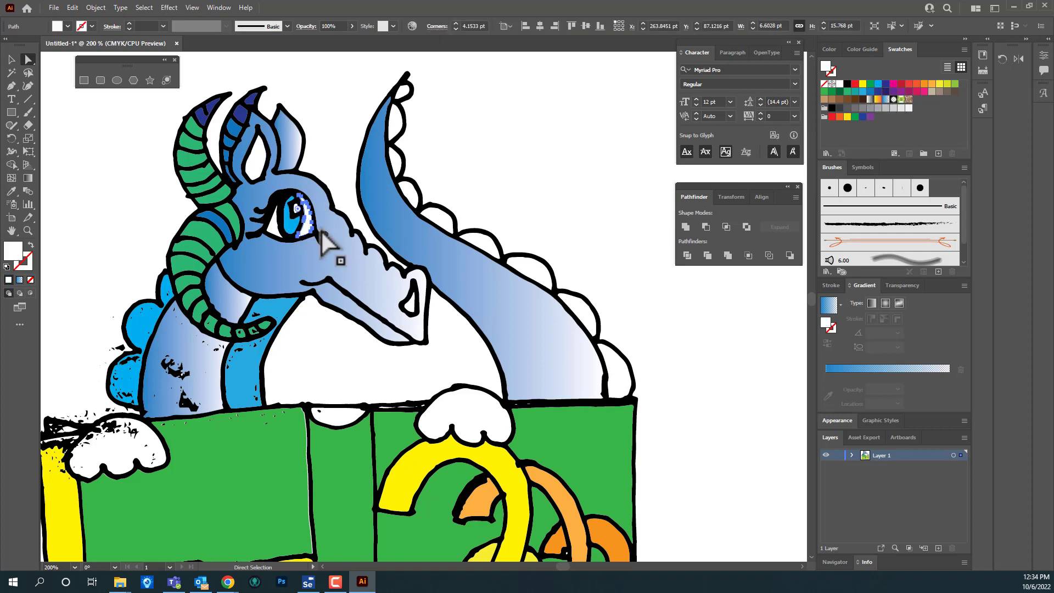
click(121, 464)
shift+click(483, 418)
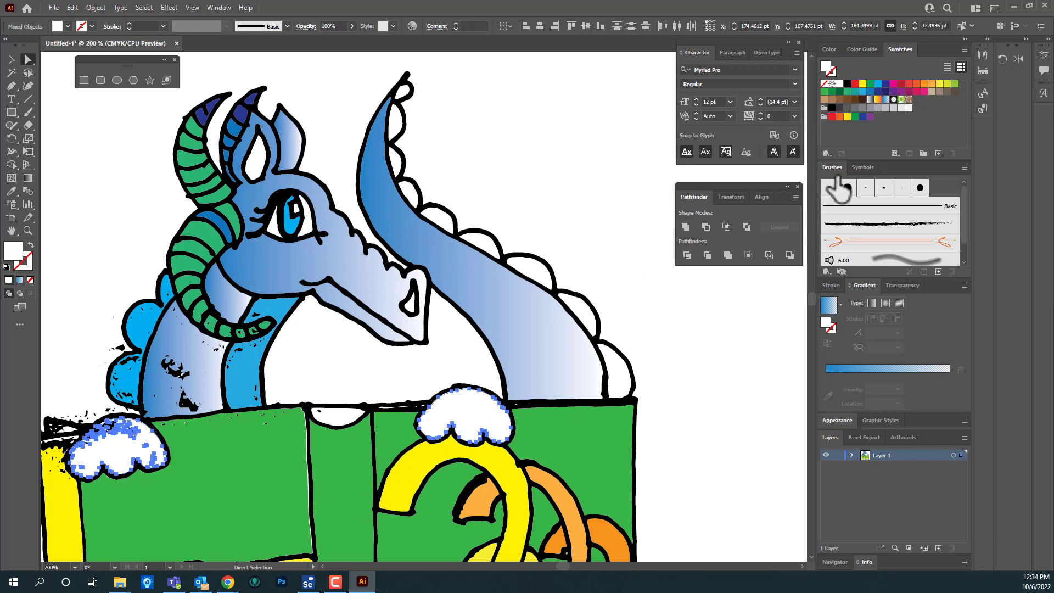
click(885, 100)
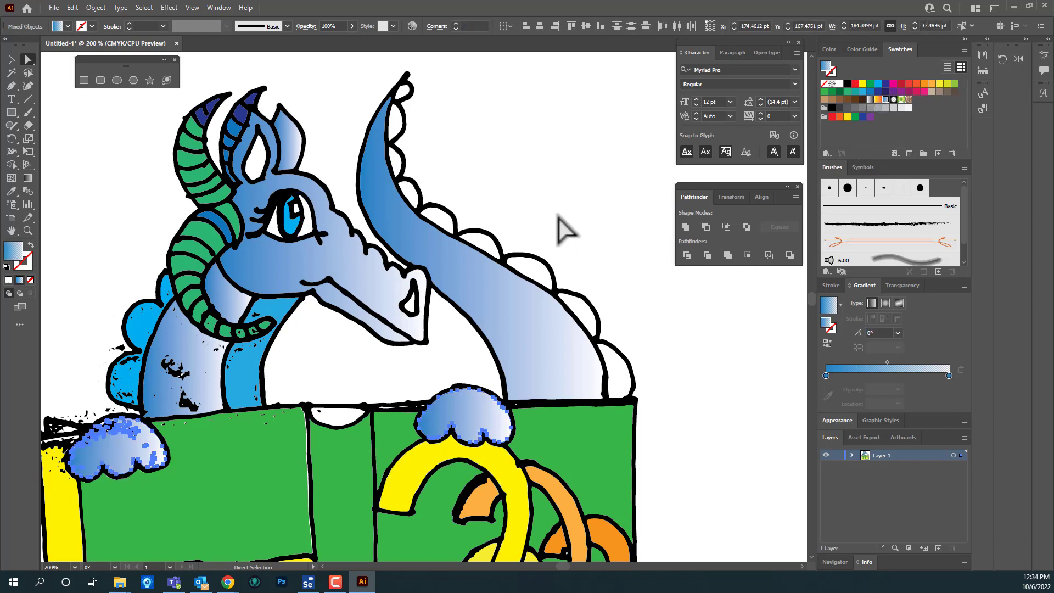
Fill all the rounded spikes along the dragon's tail, from its tip down to the book, with bright cyan.
click(406, 102)
shift+click(396, 157)
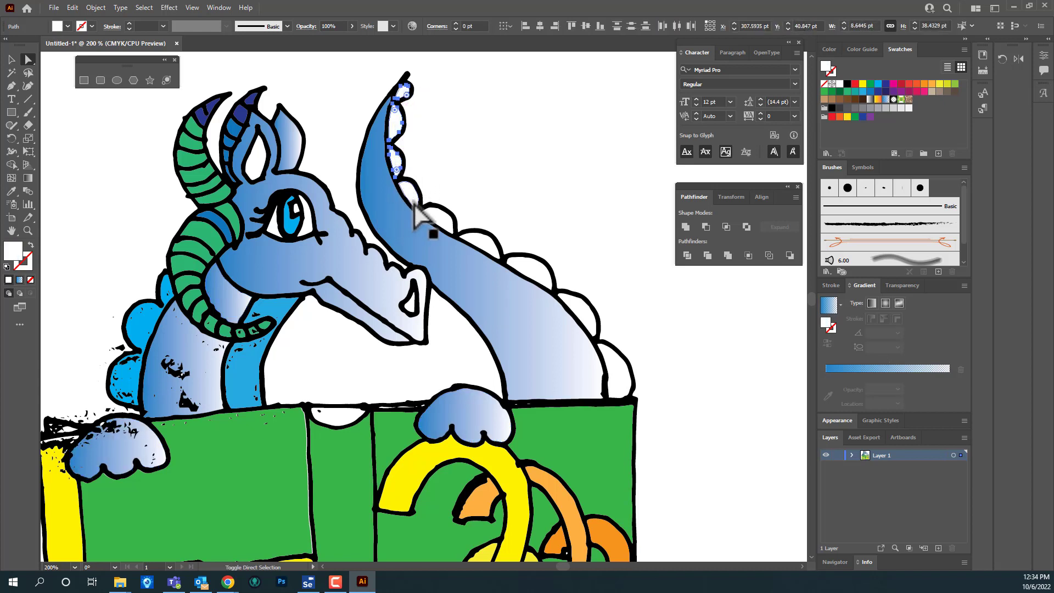
shift+click(443, 226)
shift+click(481, 246)
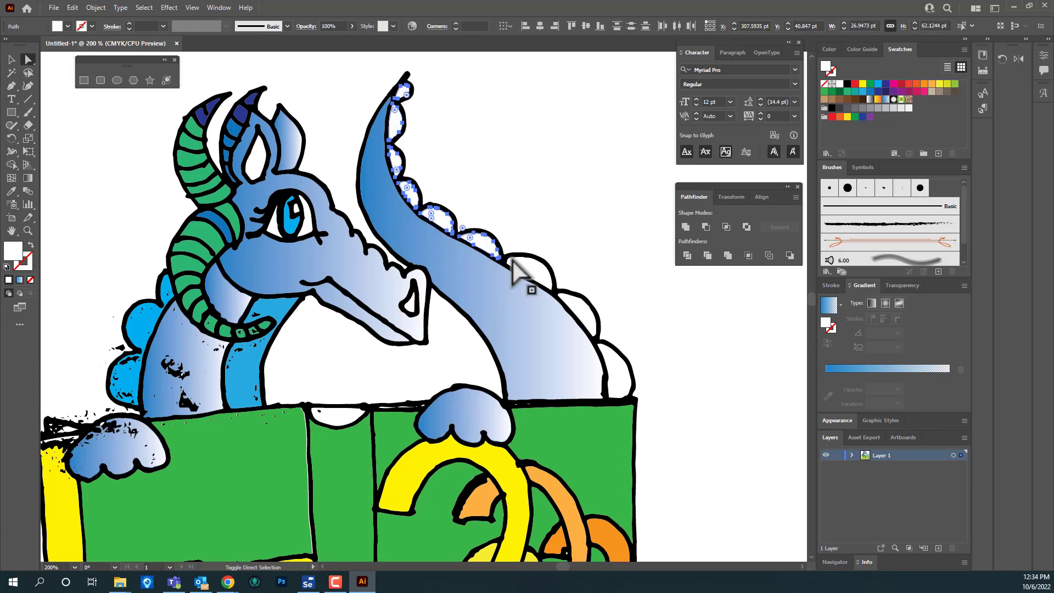
shift+click(525, 272)
shift+click(591, 319)
shift+click(616, 381)
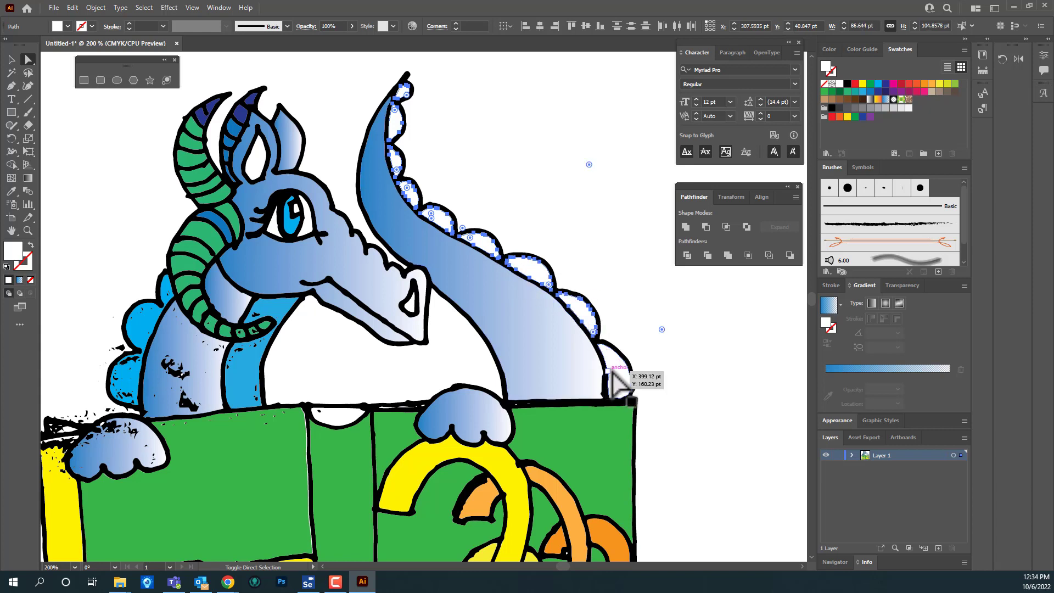
click(878, 83)
click(486, 180)
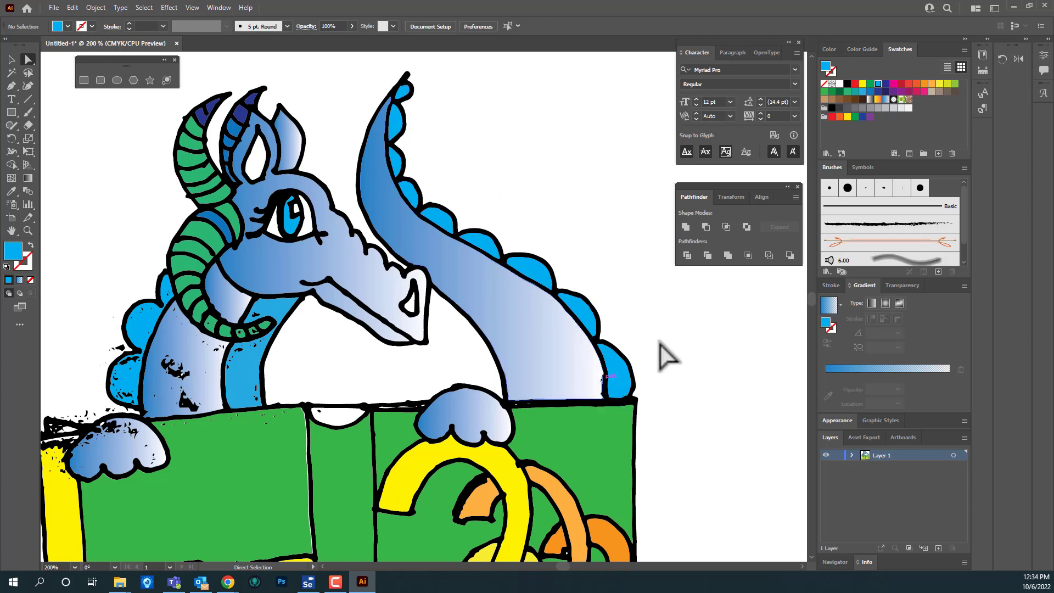
Fill the small white half-moon at the top of the book's spine with dark gray.
scroll(673, 354, down, 5)
scroll(688, 365, down, 3)
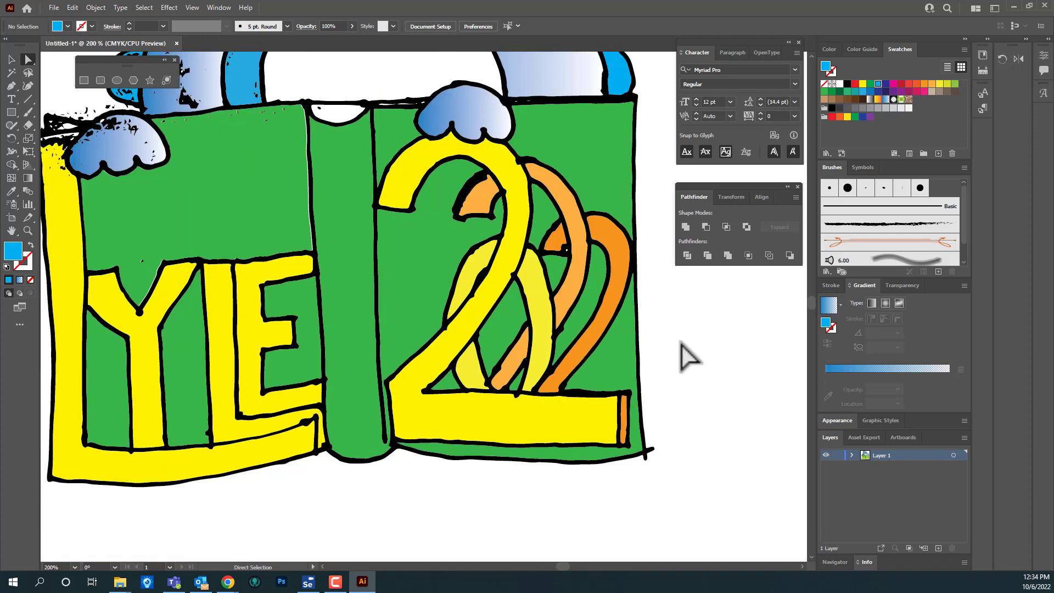
key(ctrl+minus)
key(ctrl+minus)
key(ctrl+minus)
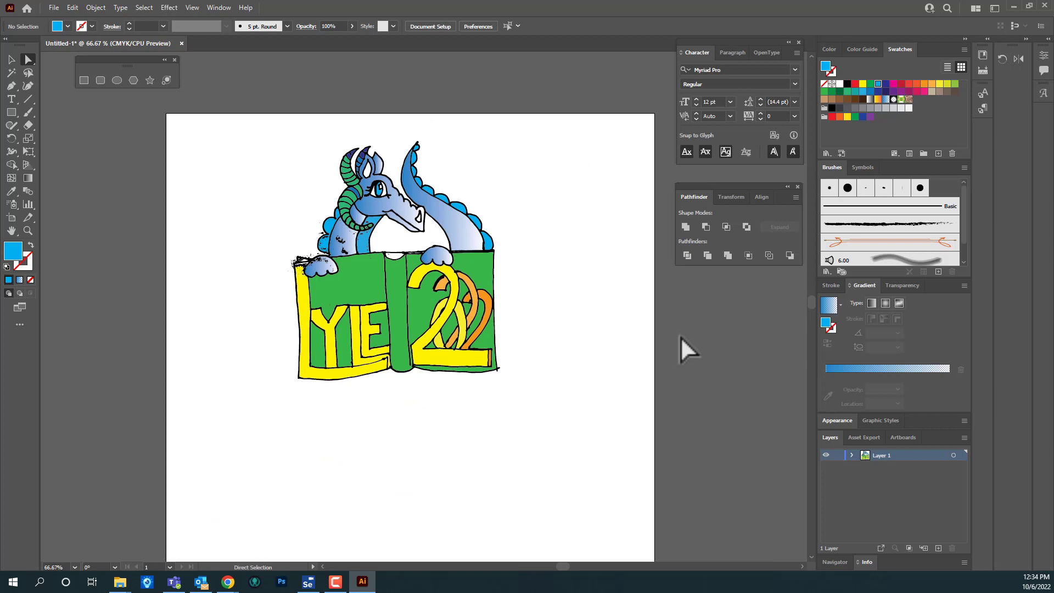
click(396, 258)
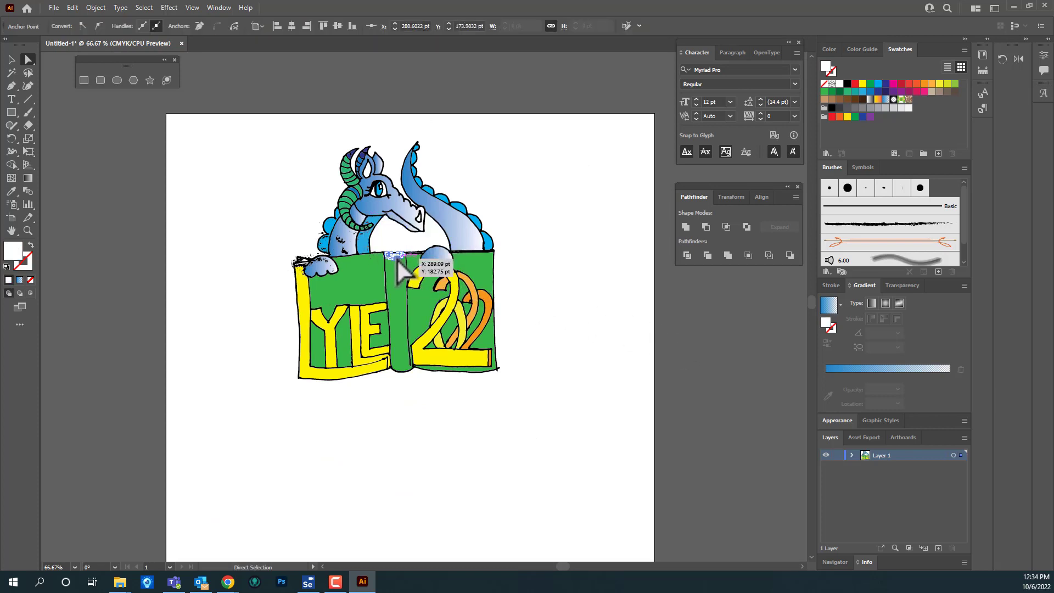
click(855, 108)
click(575, 274)
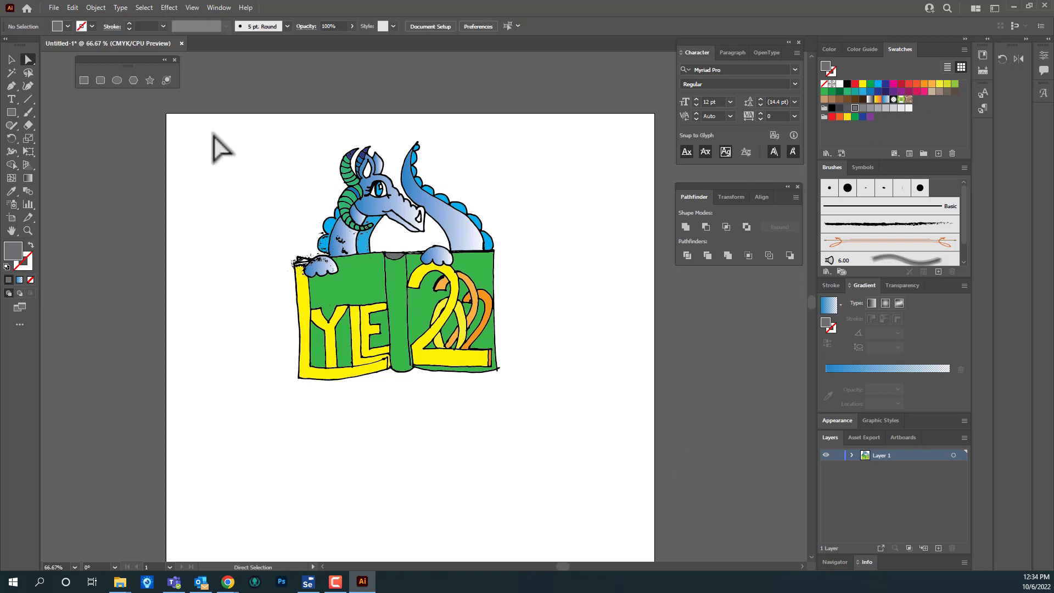
Fill the inside of the dragon's near ear and its nostril with dark green.
click(368, 169)
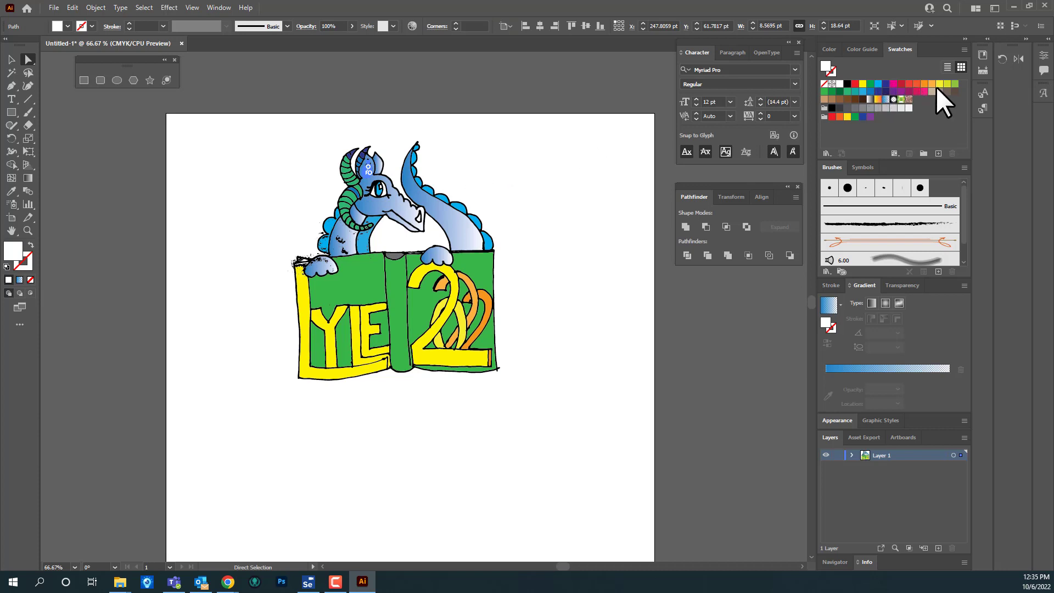
click(839, 91)
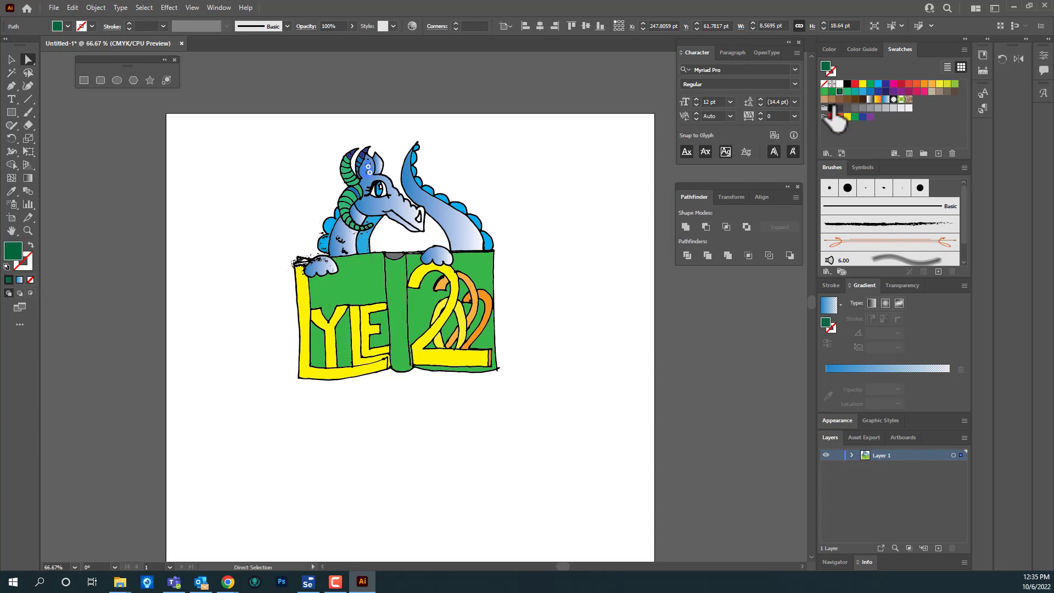
click(643, 263)
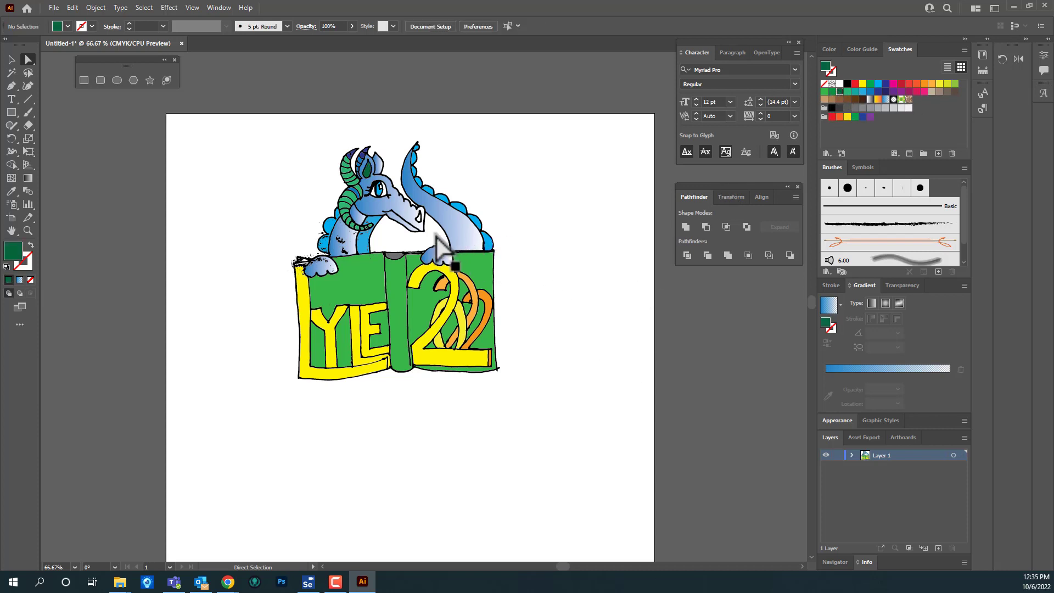
click(419, 218)
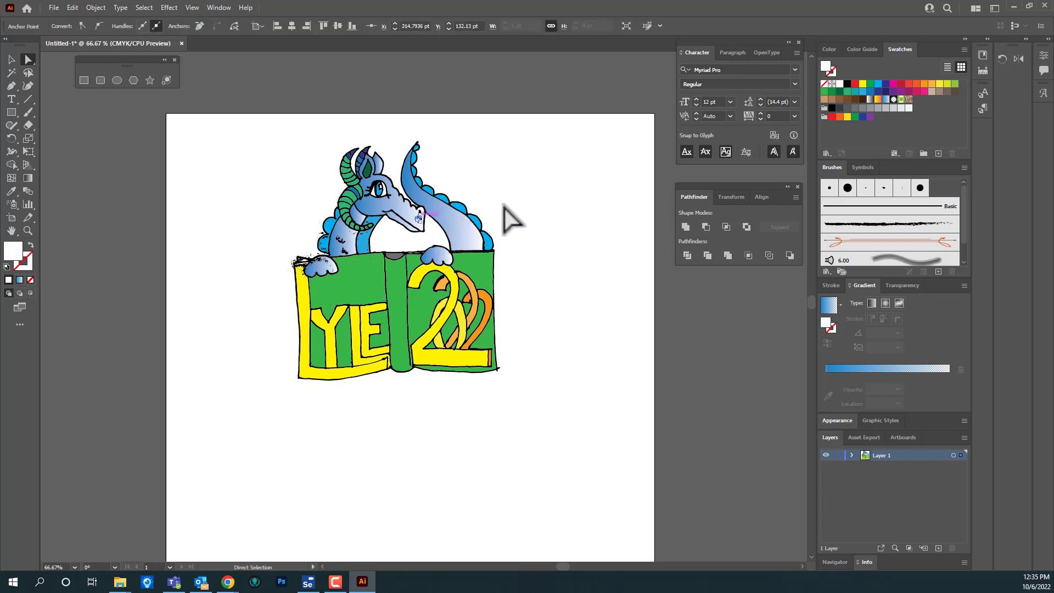
click(840, 91)
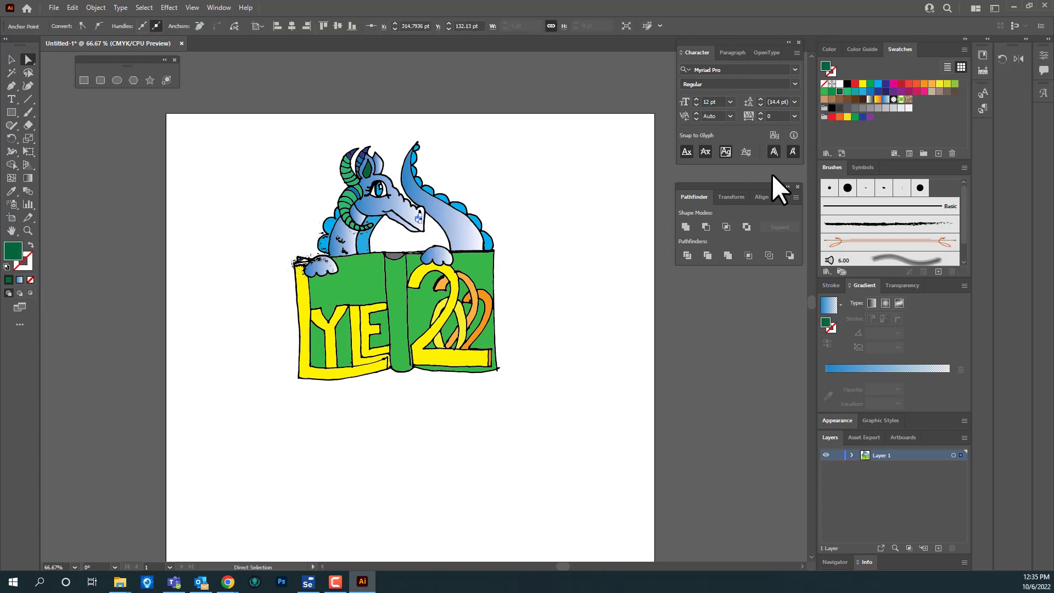
click(649, 315)
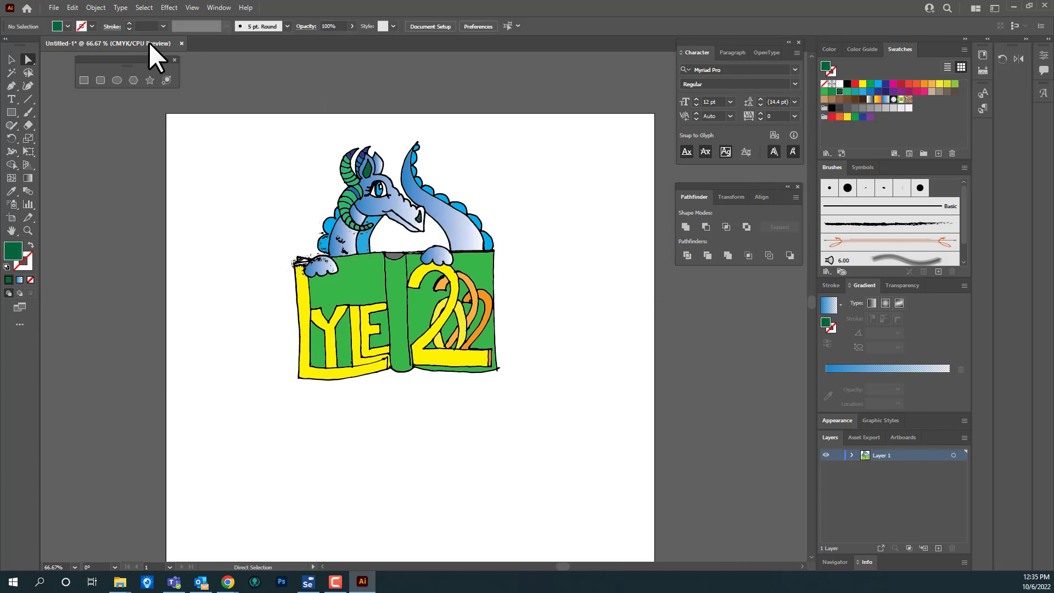
Name the file dragon.ai and try to save it as an Adobe Illustrator file in the USB drive's EPSCAN\001 folder.
click(60, 9)
click(74, 108)
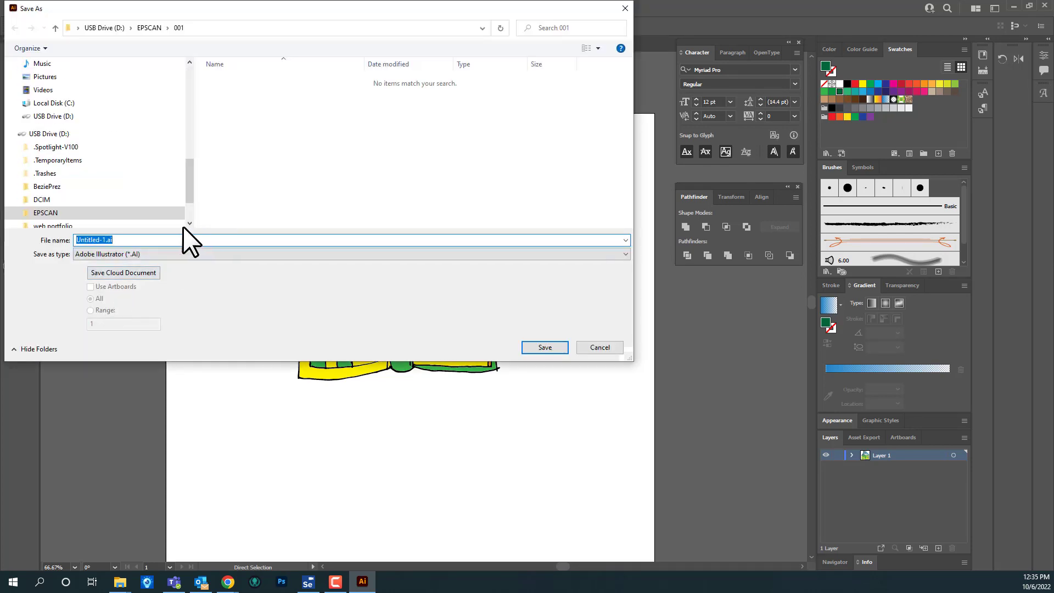
click(108, 240)
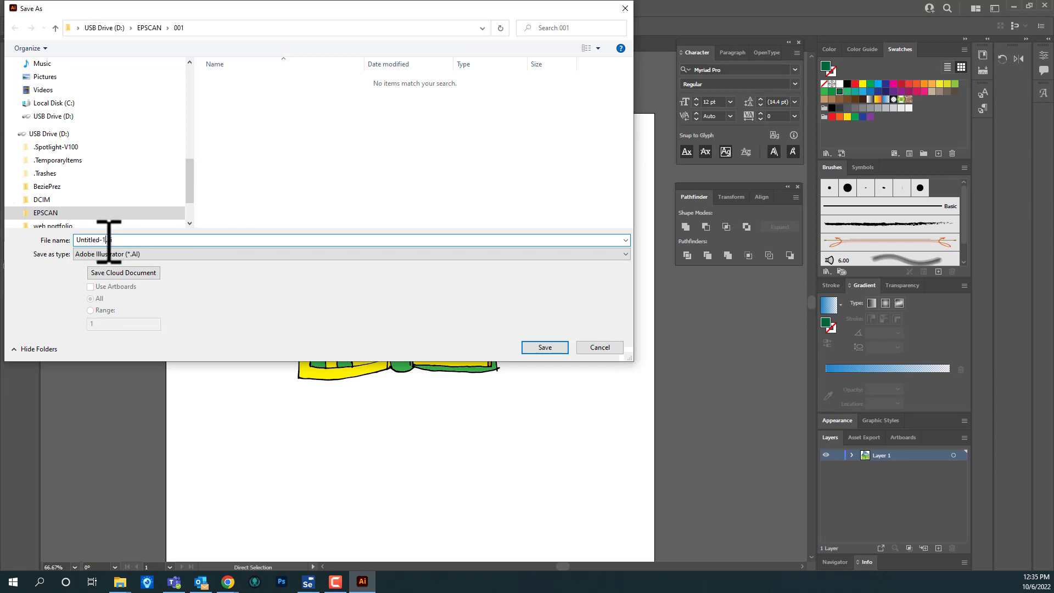
drag(109, 241, 82, 244)
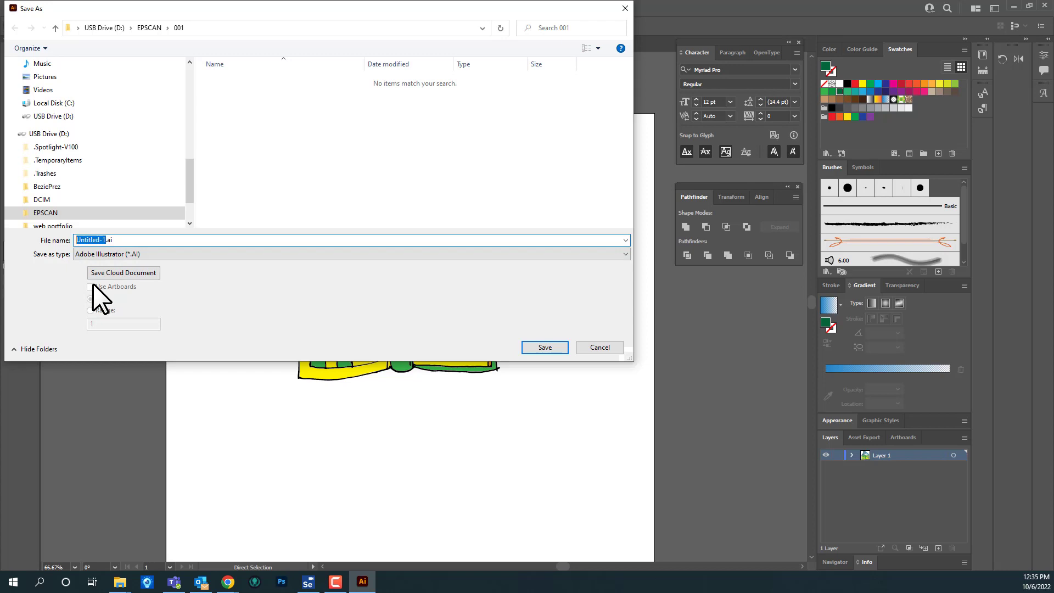
text(tra)
key(BackSpace)
key(BackSpace)
key(BackSpace)
text(dragon)
key(Return)
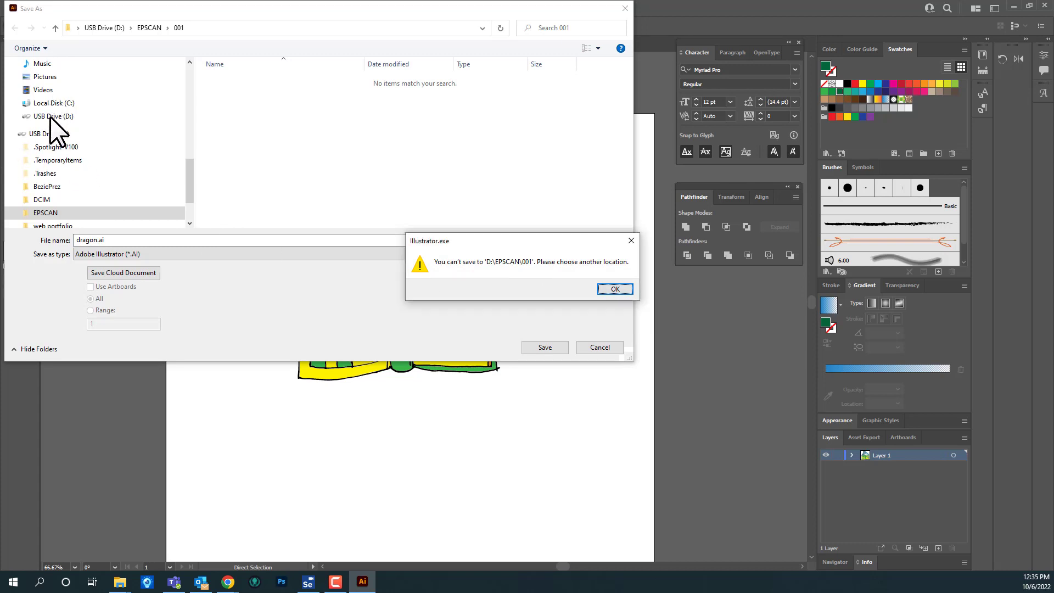
click(615, 290)
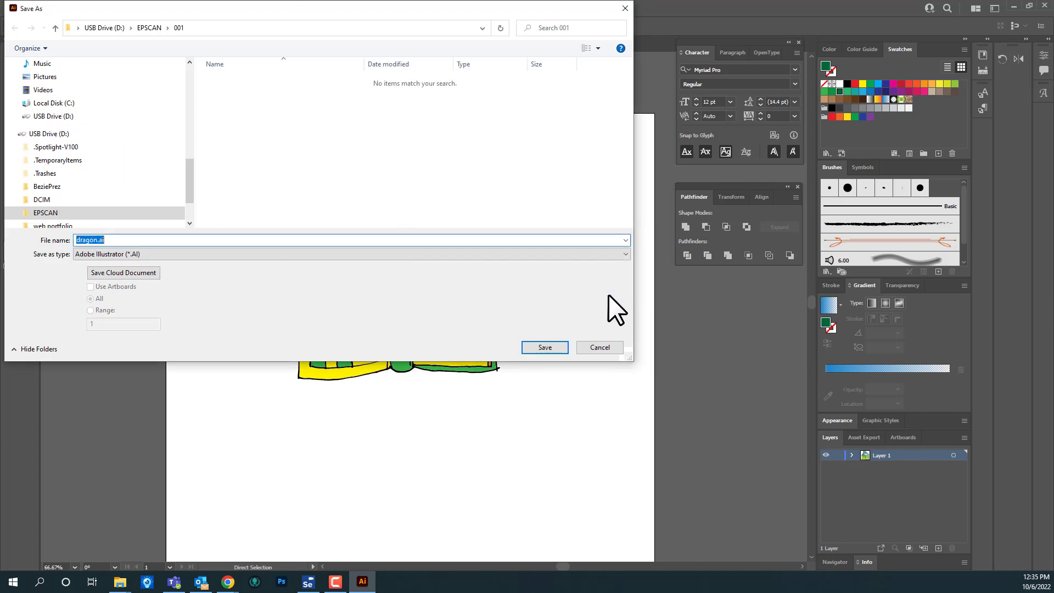
Save dragon.ai in the Documents\2022 folder of this PC, in Illustrator 2020 format with the default options.
scroll(148, 208, up, 2)
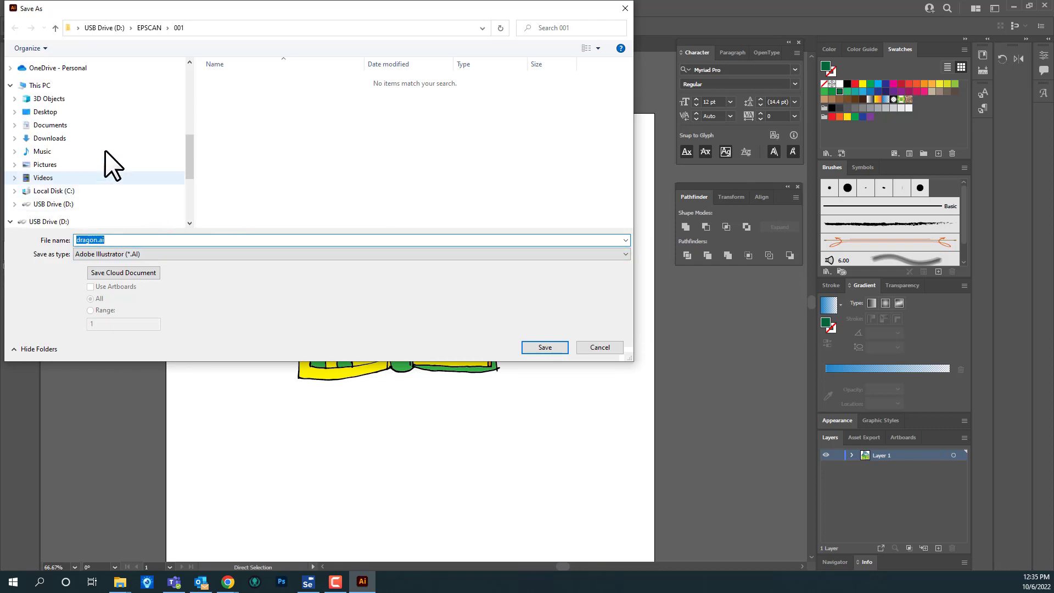
click(55, 87)
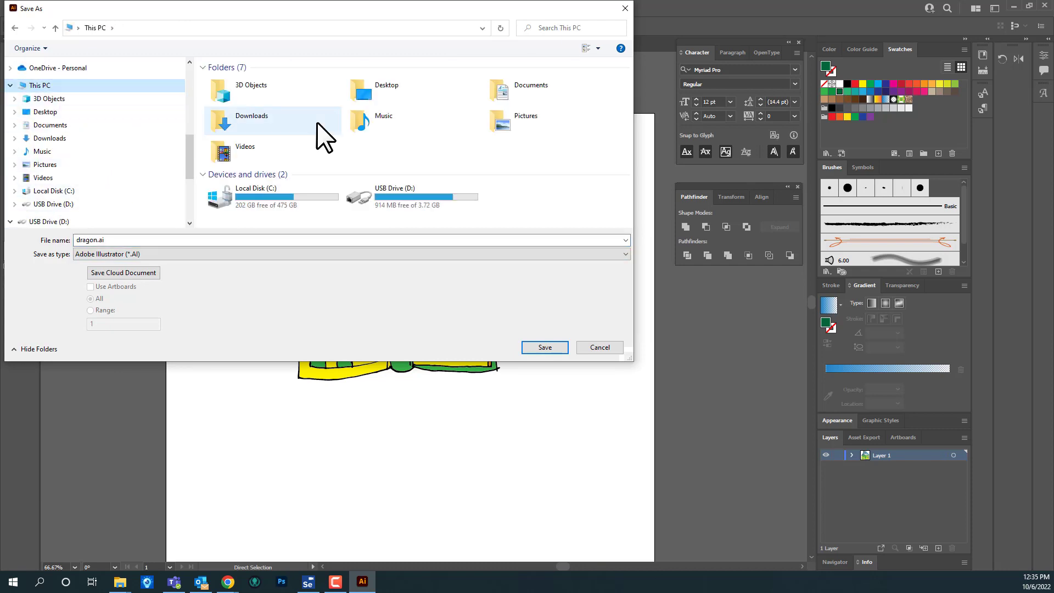
click(501, 90)
double_click(509, 91)
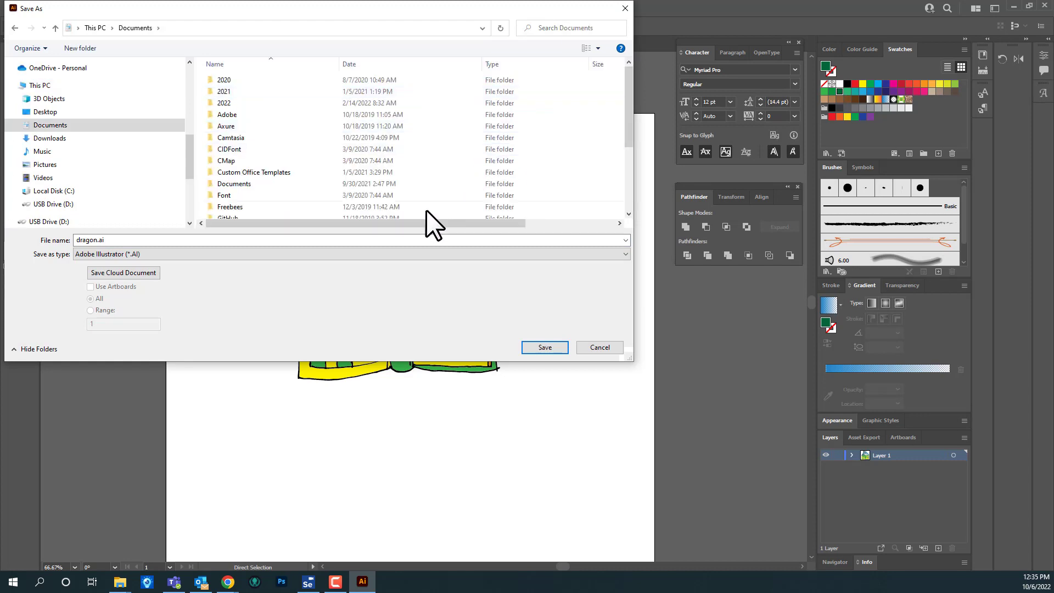
double_click(237, 103)
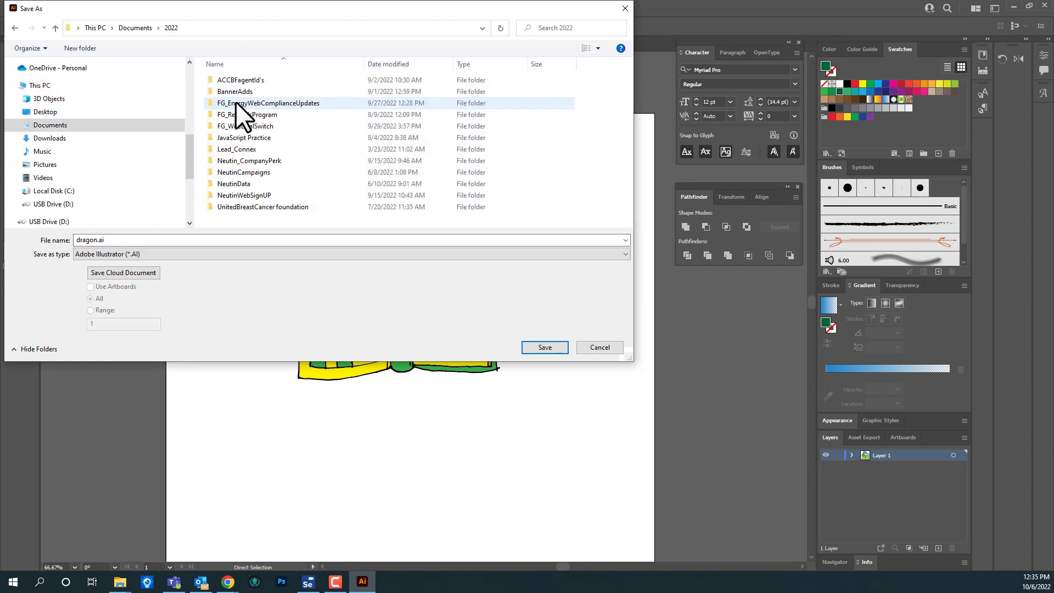
click(543, 348)
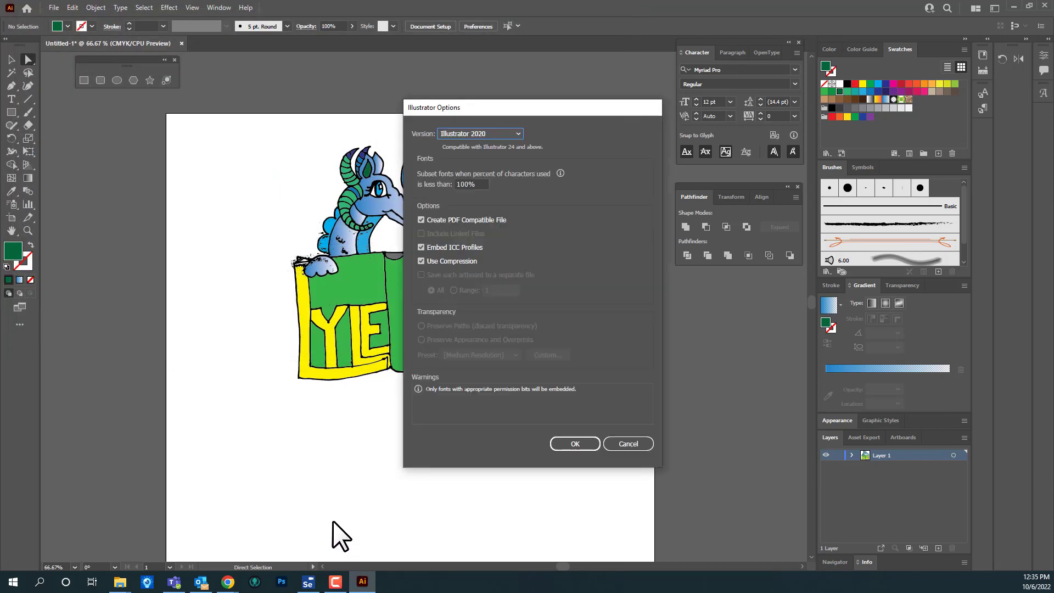
click(582, 444)
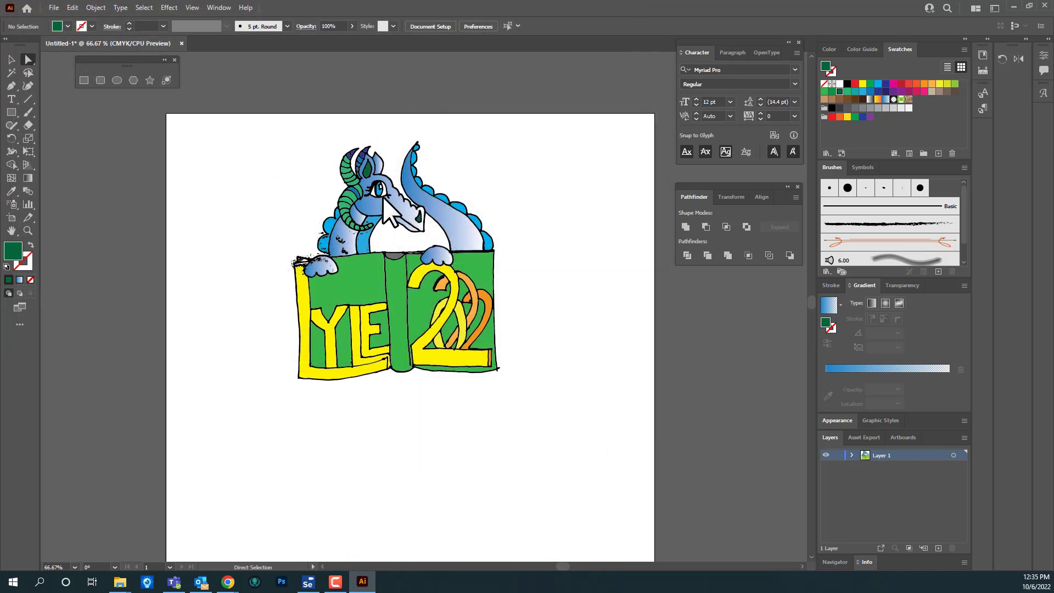
Export Artboard 1 for screens as a PNG at 1x scale into the Documents\2022 folder.
click(53, 7)
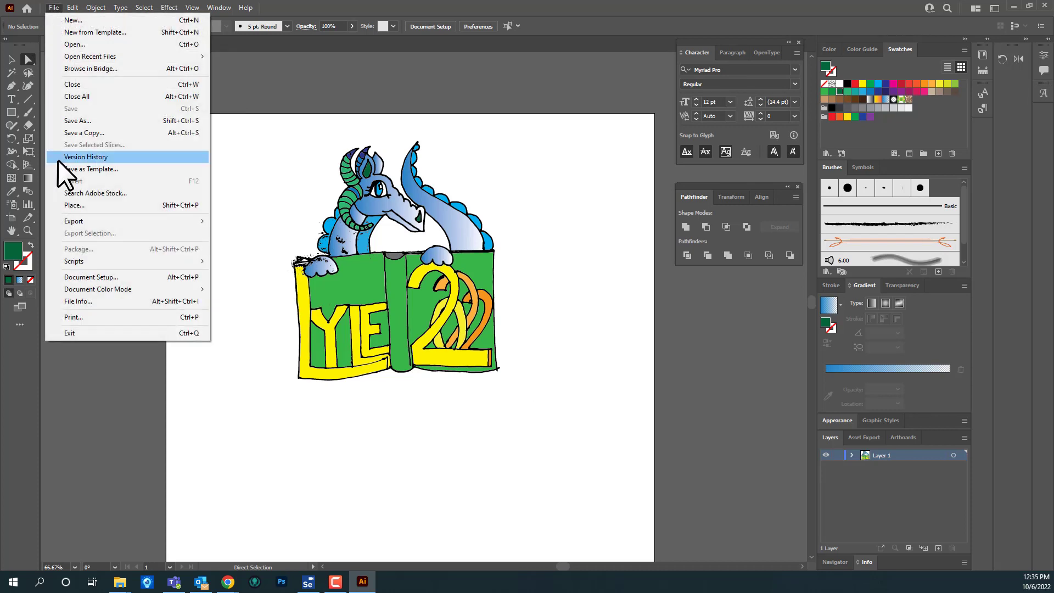
mouse_move(93, 223)
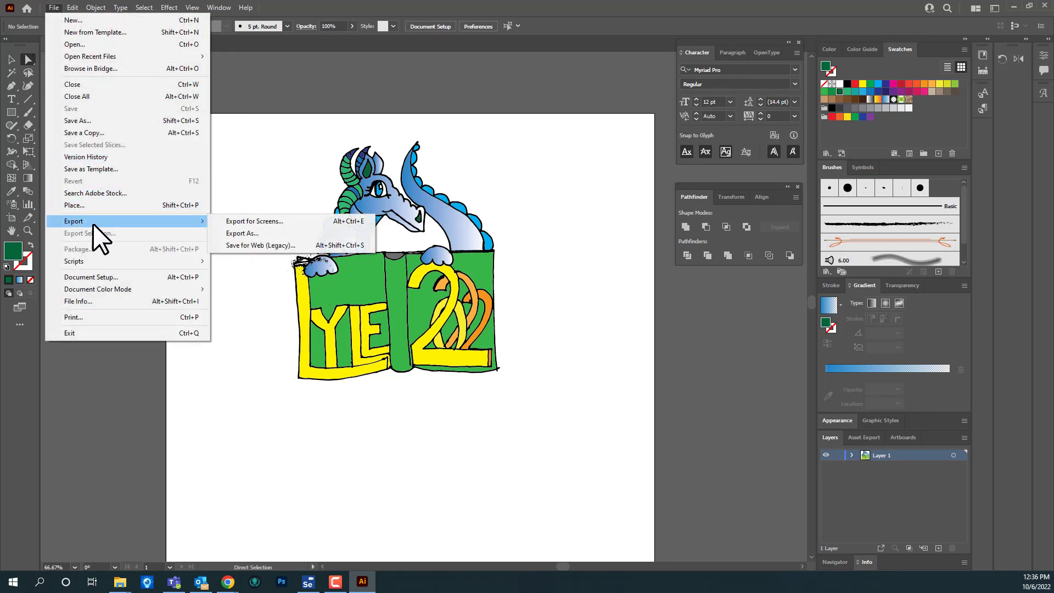
click(306, 221)
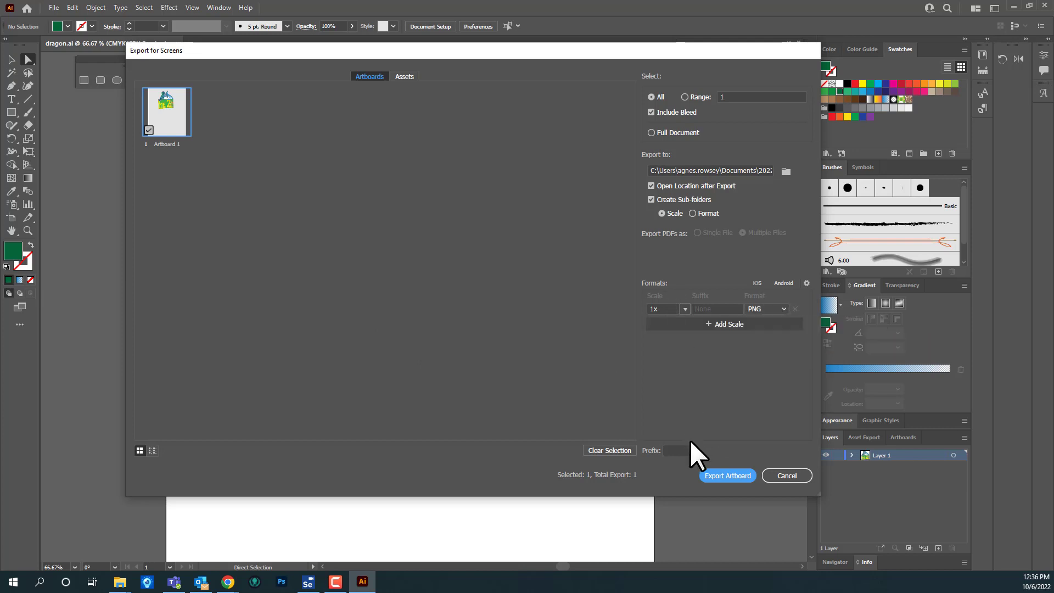
click(718, 474)
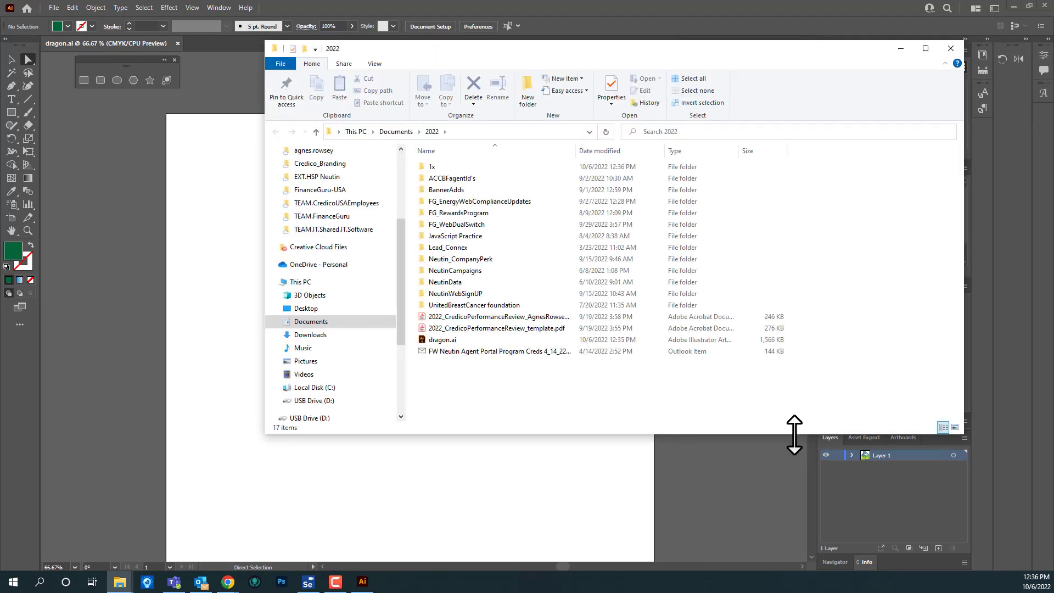
Look through the Documents folder and its 2022 subfolder for the saved and exported dragon files, and close the file window.
click(308, 336)
click(323, 321)
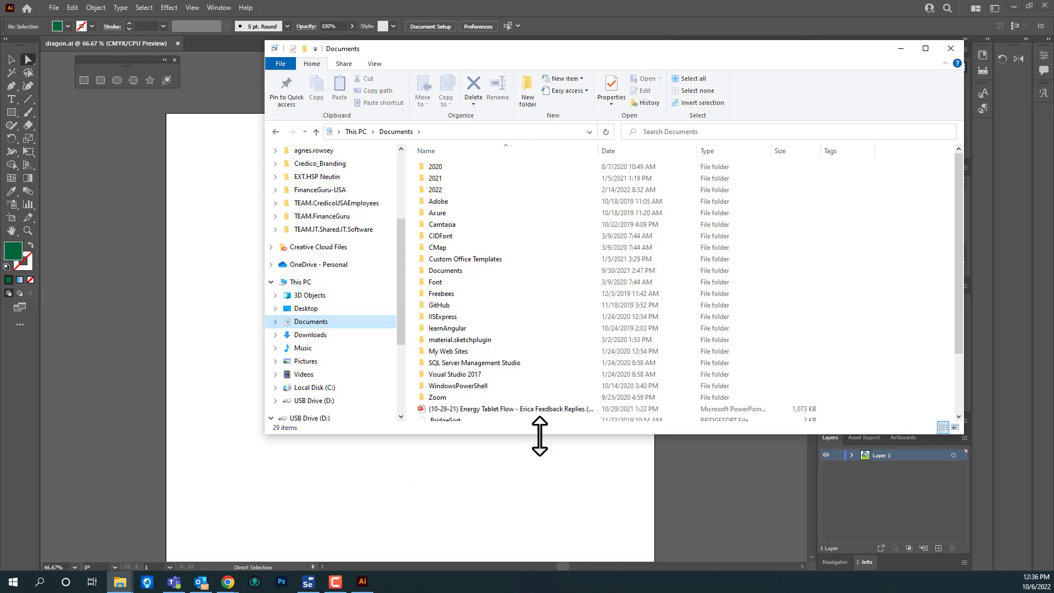
drag(540, 435, 541, 537)
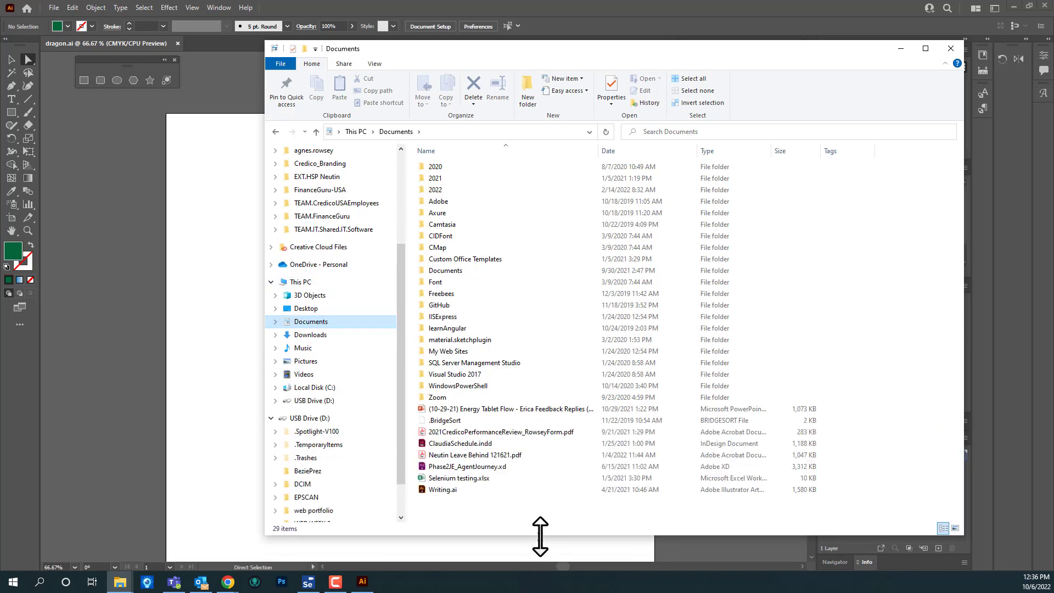
scroll(335, 231, up, 2)
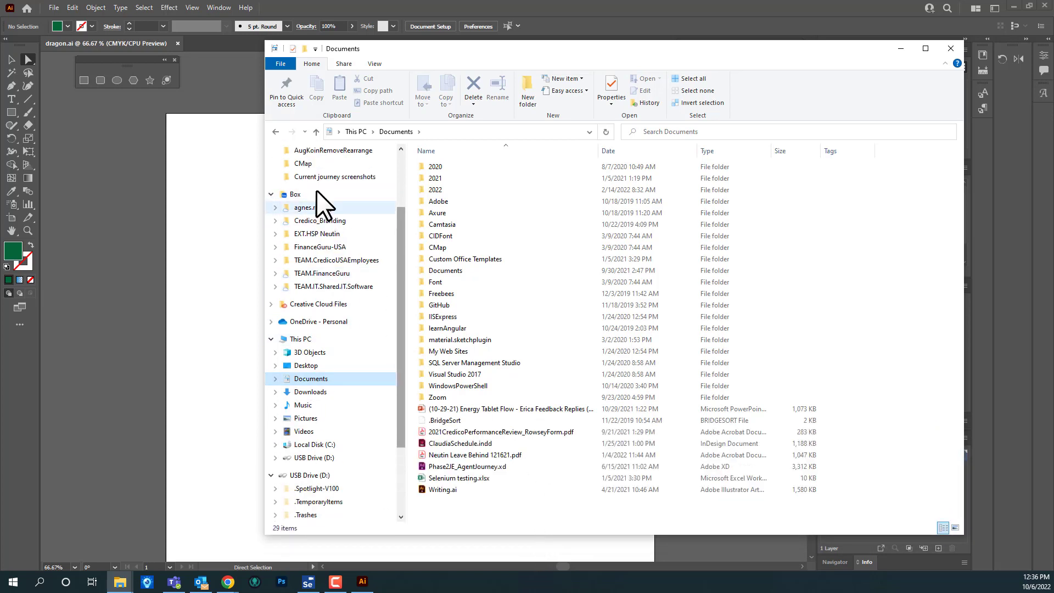
scroll(317, 191, up, 3)
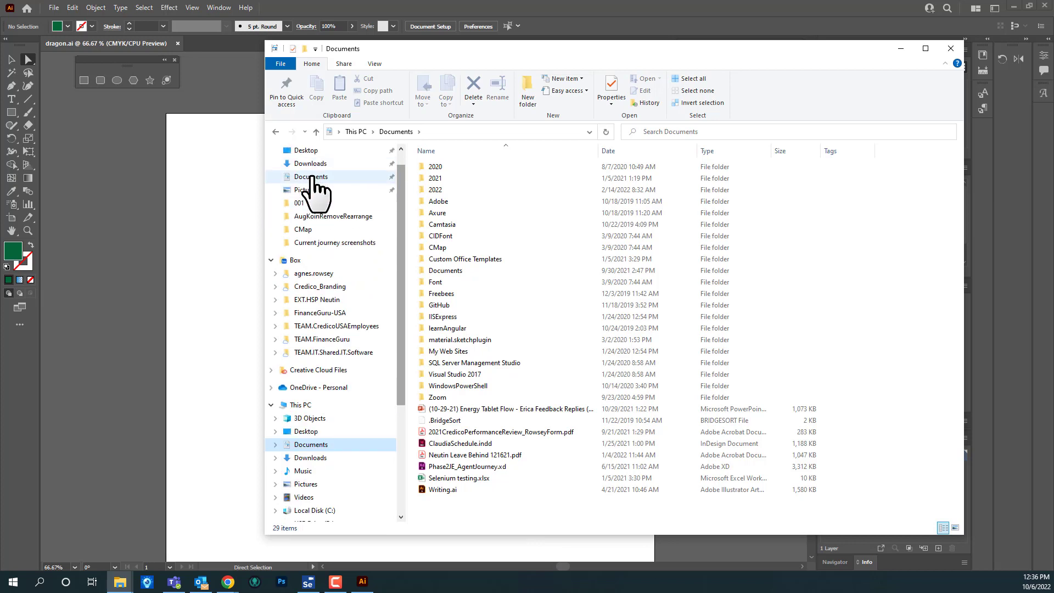
double_click(452, 188)
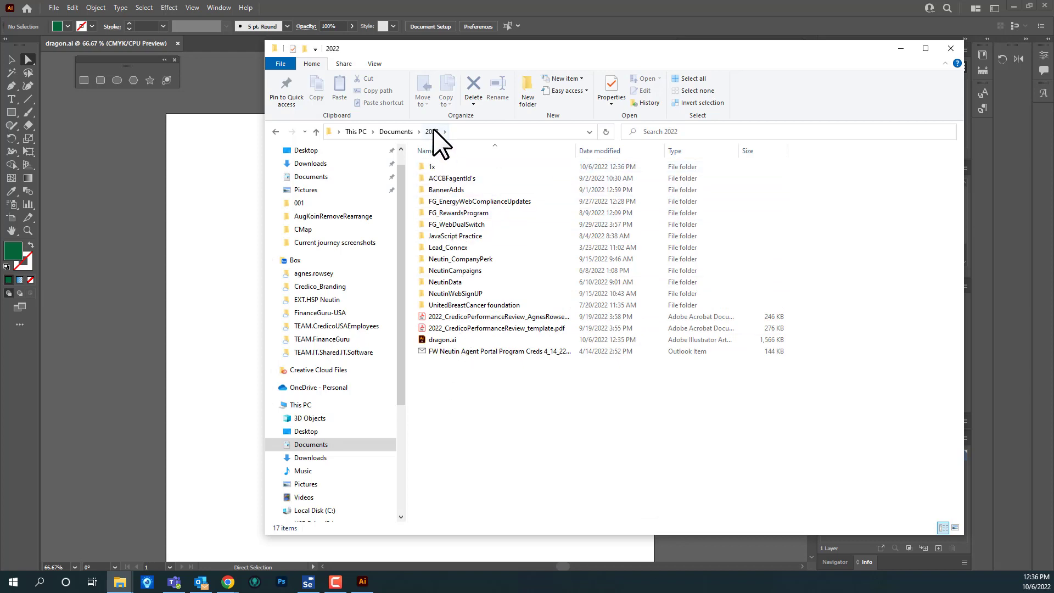
click(951, 48)
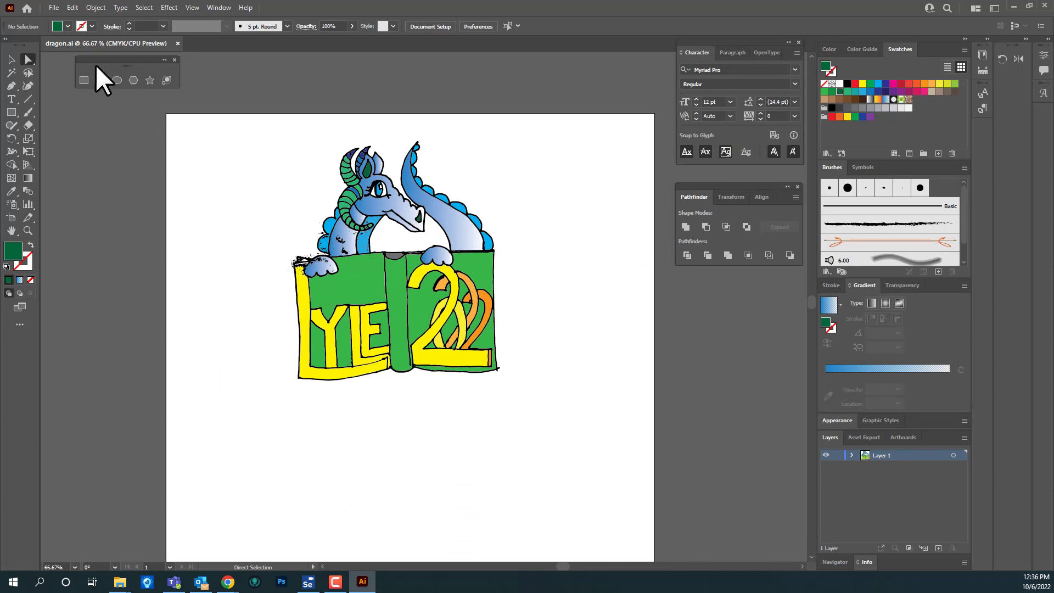
Save the artwork as the Adobe PDF dragon.pdf in Documents\2022, using the [Illustrator Default] preset.
click(54, 8)
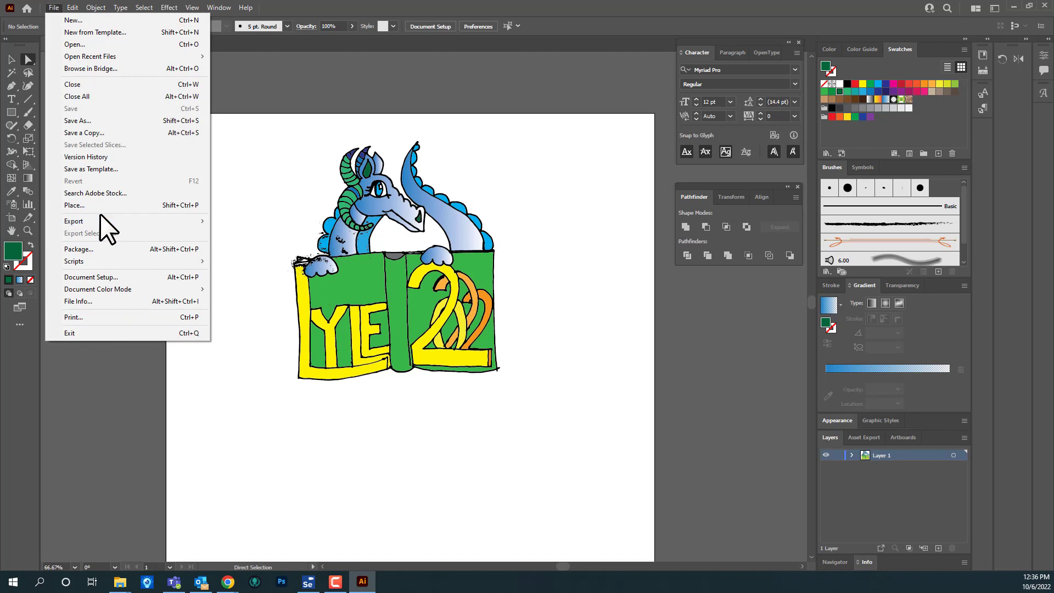
mouse_move(98, 221)
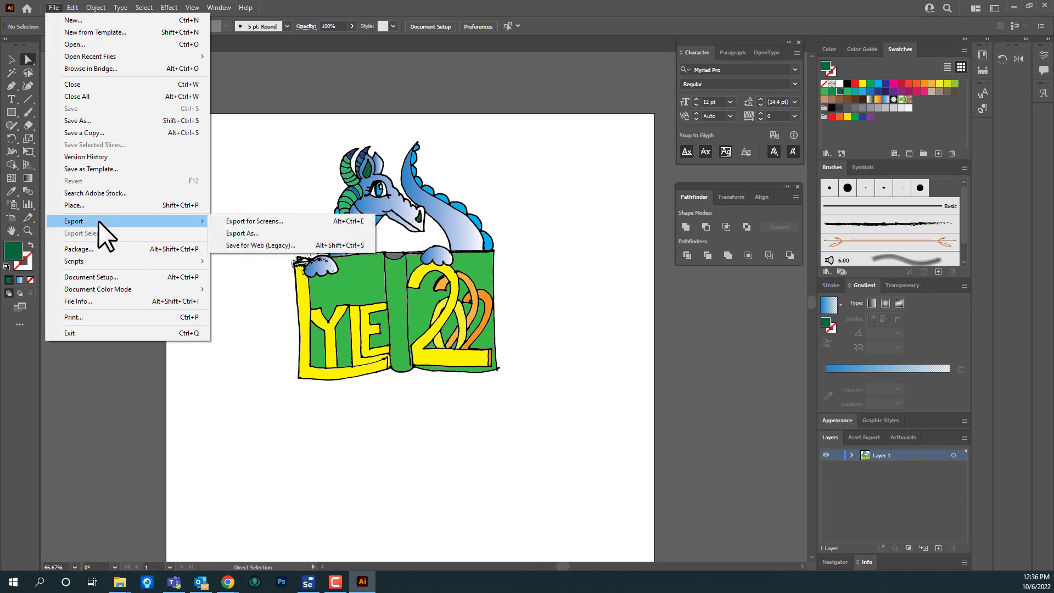
click(98, 121)
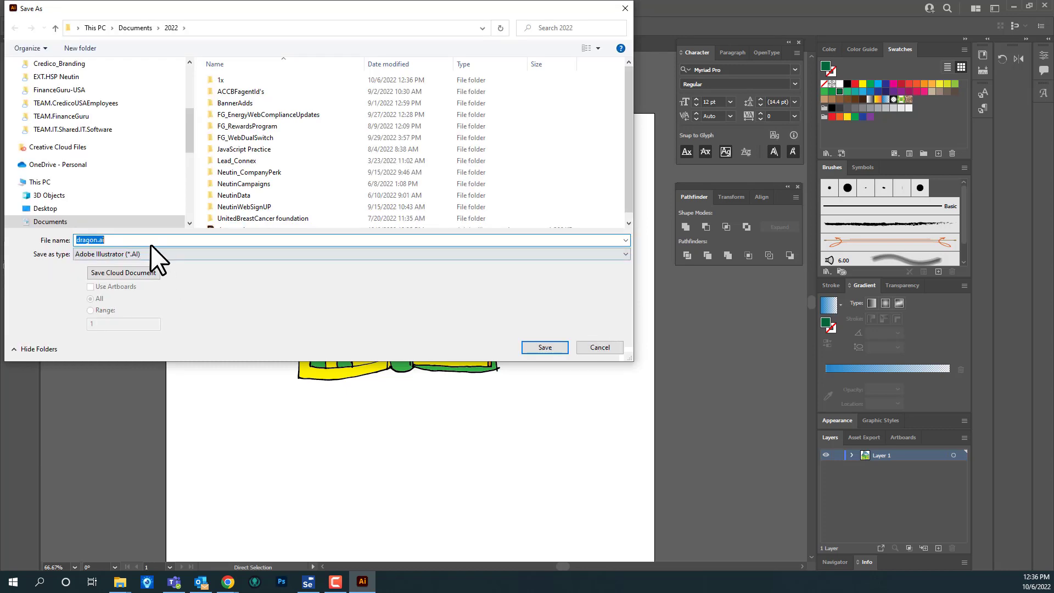
click(147, 255)
click(142, 271)
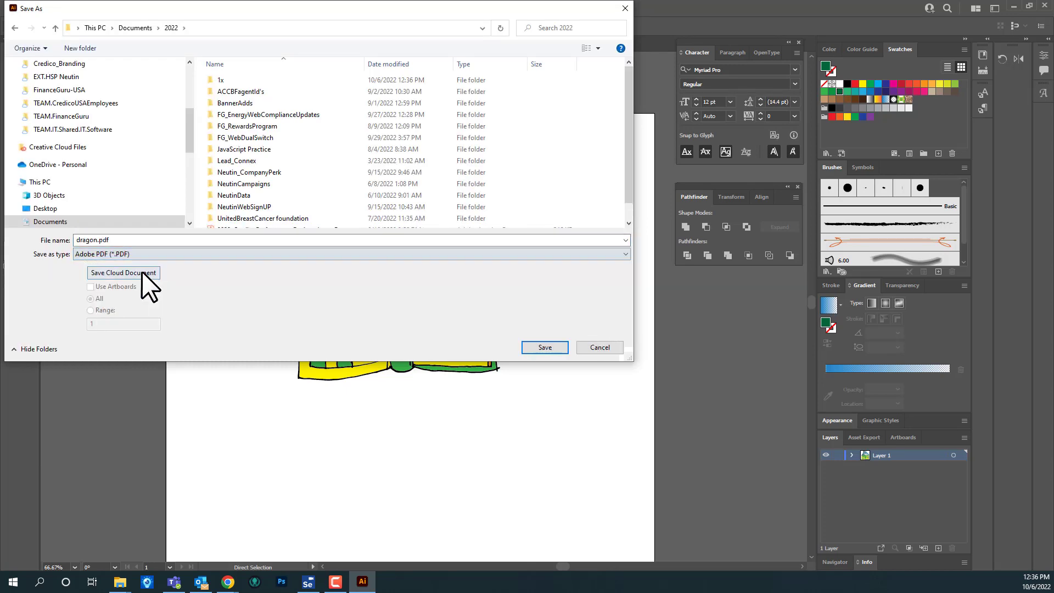
click(539, 347)
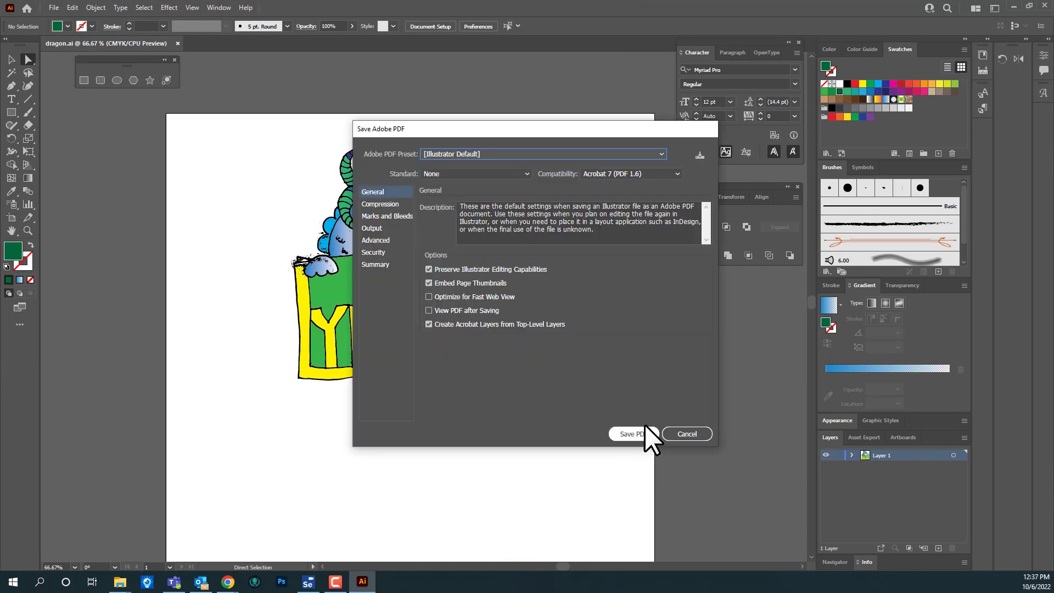
click(636, 434)
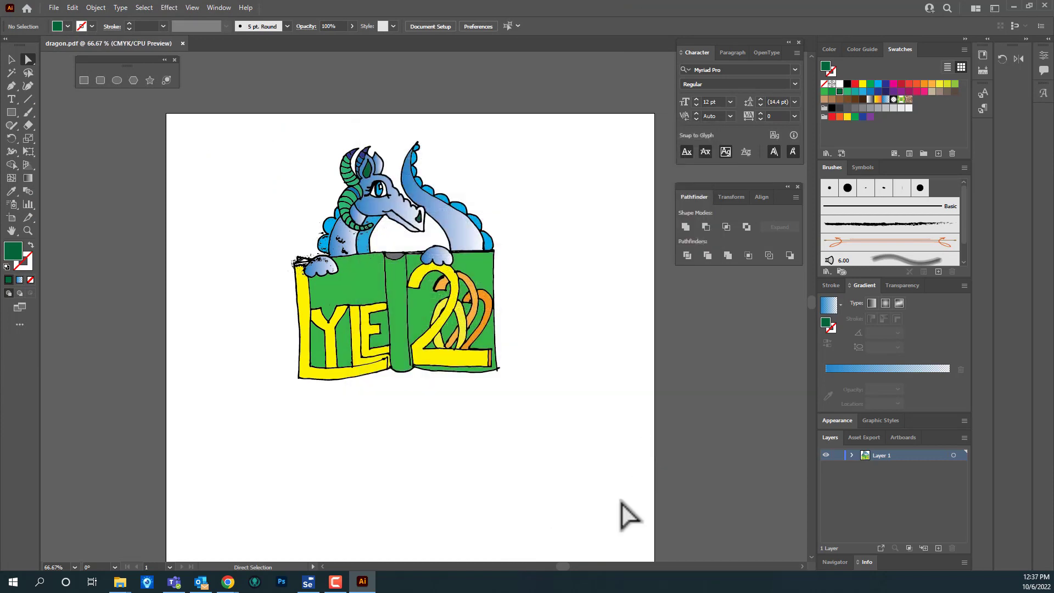